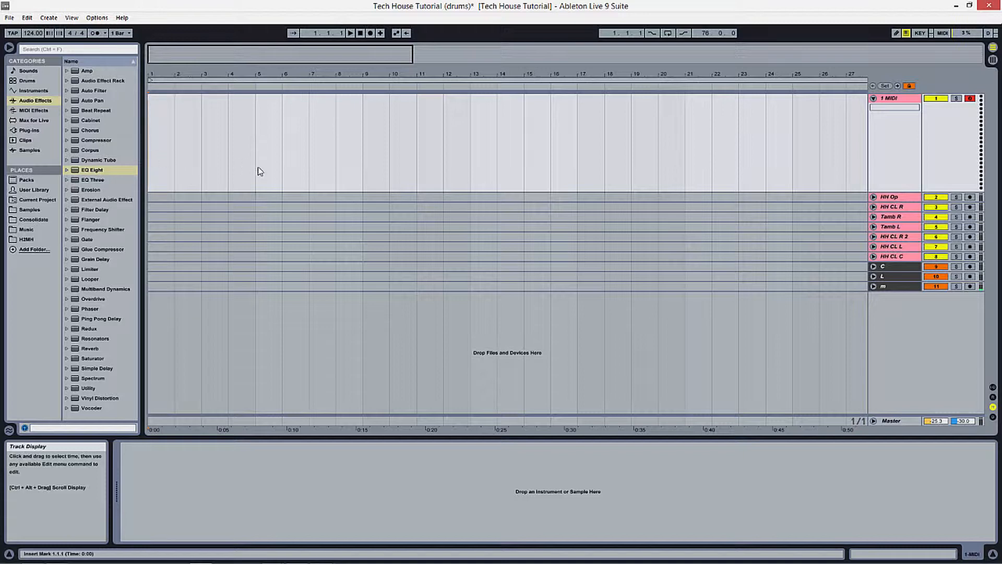
# Select the empty MIDI track and load a Drum Rack instrument onto it
pyautogui.click(893, 106)
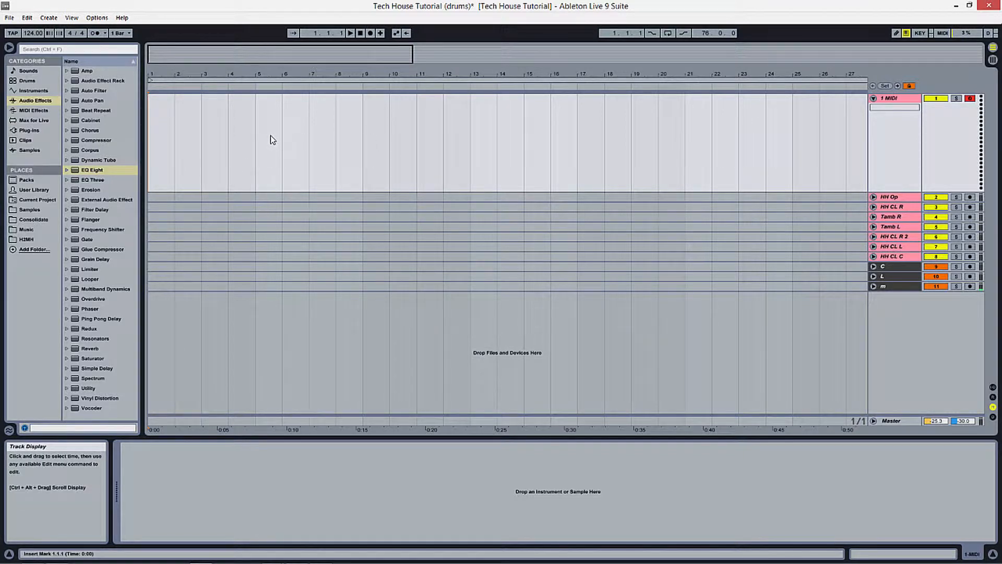
pyautogui.click(897, 102)
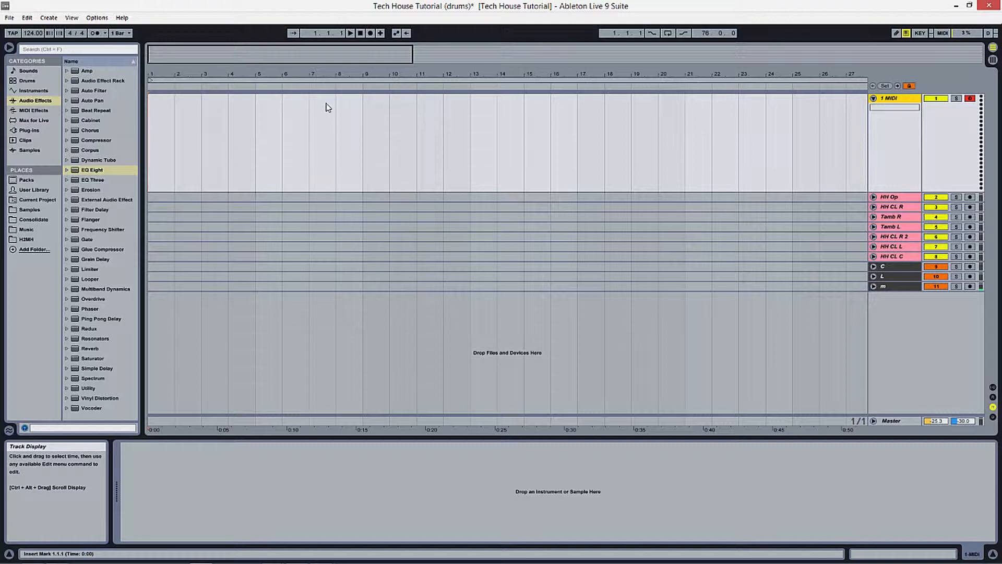
pyautogui.click(32, 92)
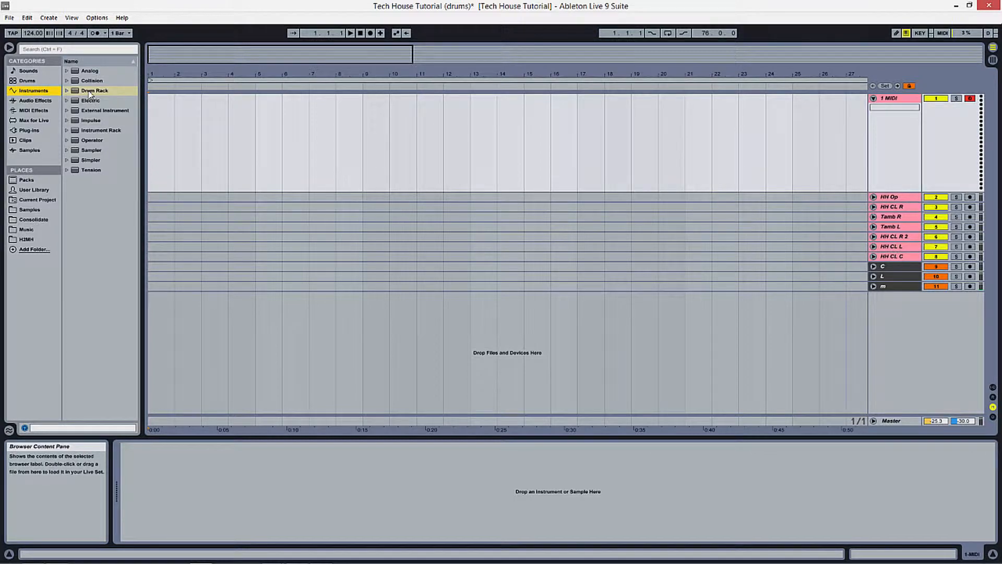
pyautogui.moveTo(89, 93); pyautogui.dragTo(231, 126)
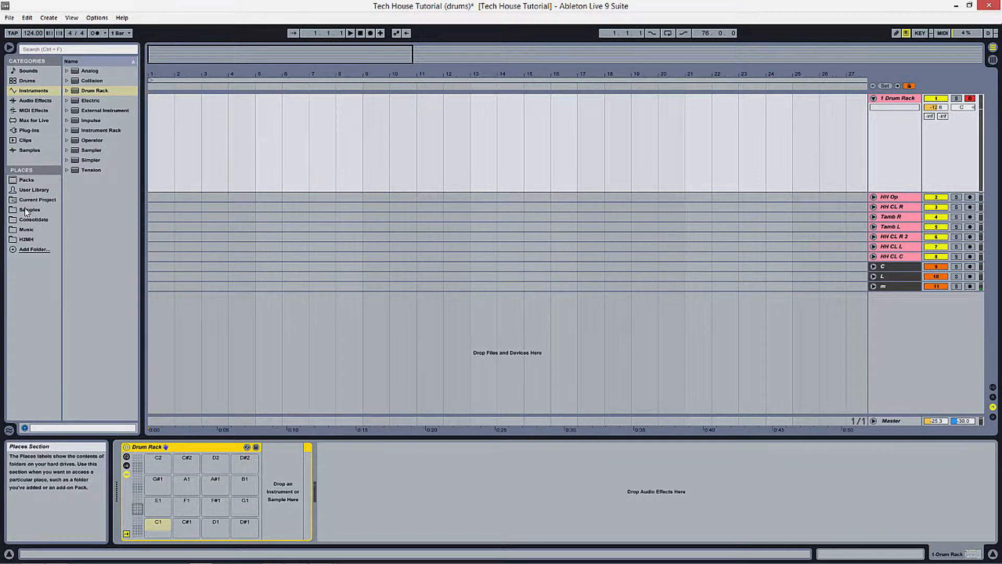
# Load the project's Drum Rack samples onto pads: Kick on C1, Claps on C#1, Snap L on D1, Snap R on D#1, Snare Light on E1
pyautogui.click(29, 201)
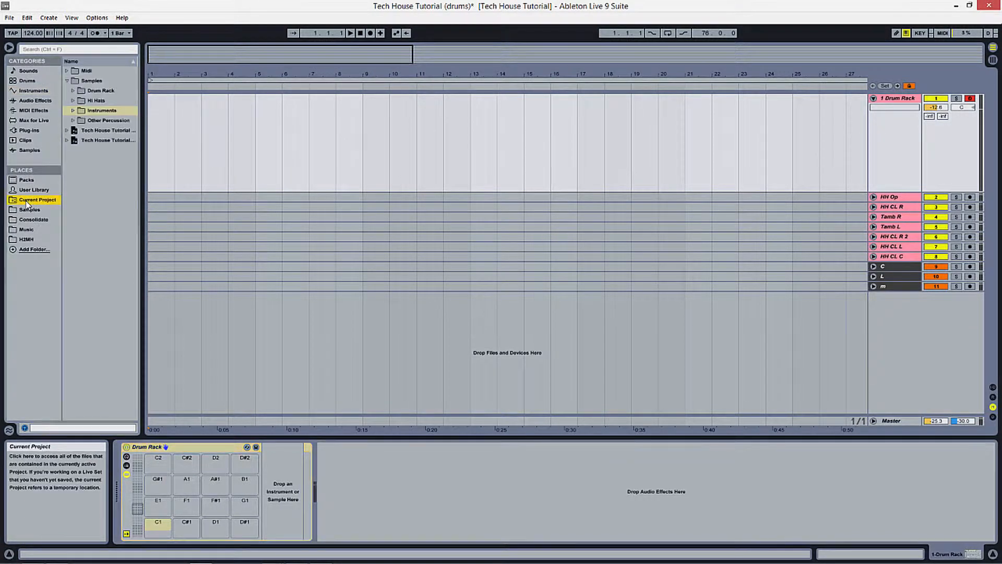
pyautogui.click(97, 91)
pyautogui.click(73, 91)
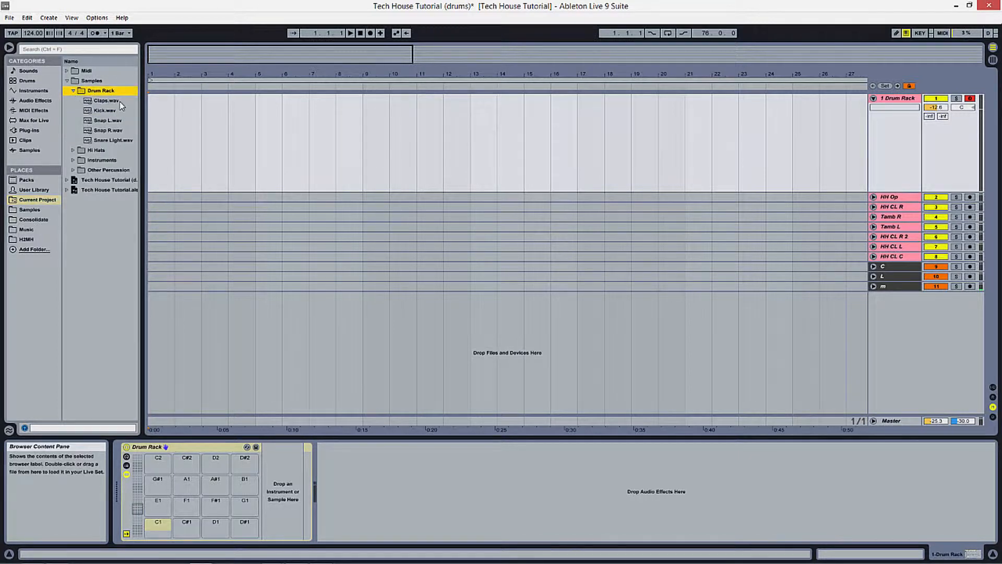
pyautogui.moveTo(127, 110); pyautogui.dragTo(166, 524)
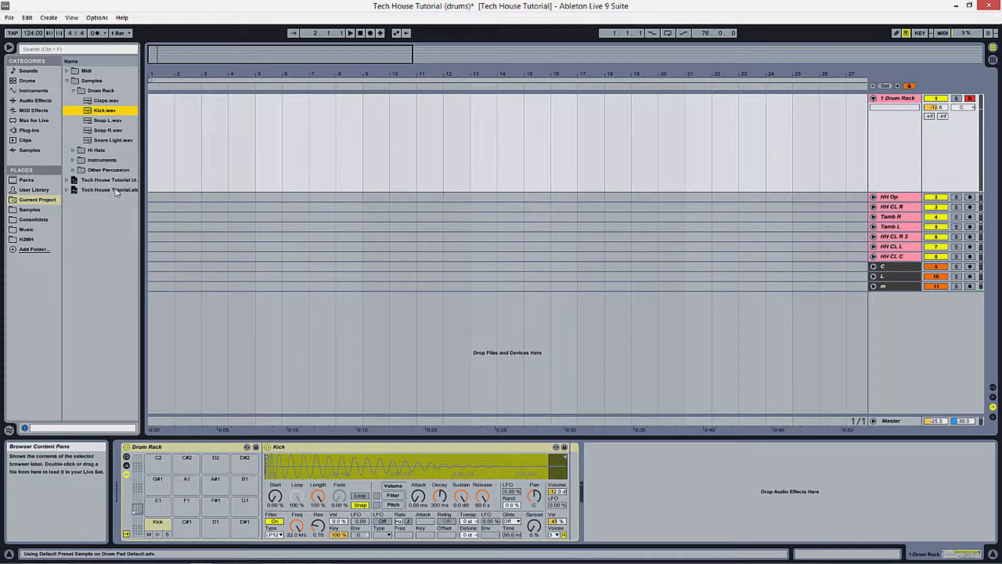
pyautogui.moveTo(101, 102); pyautogui.dragTo(187, 531)
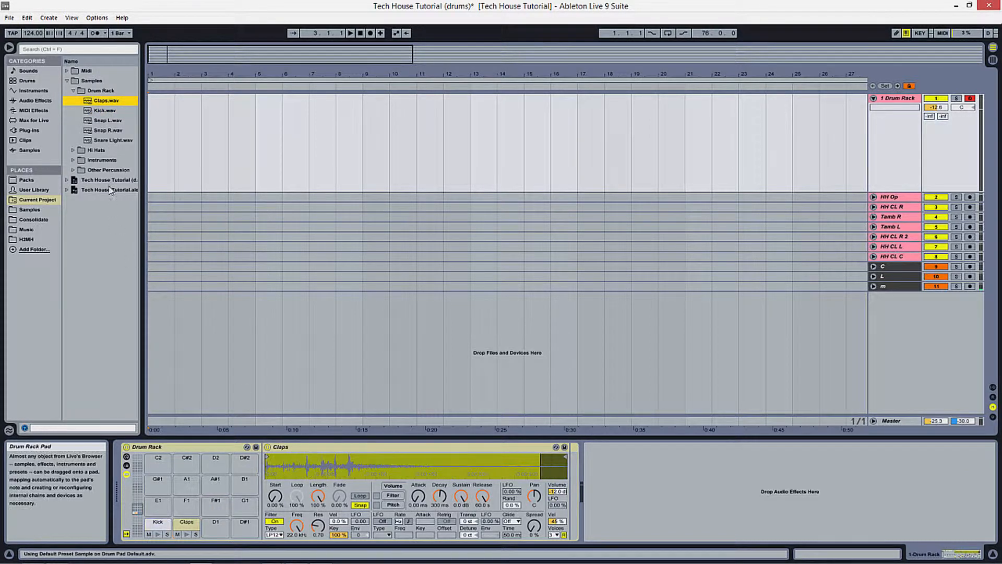
pyautogui.moveTo(108, 120); pyautogui.dragTo(217, 525)
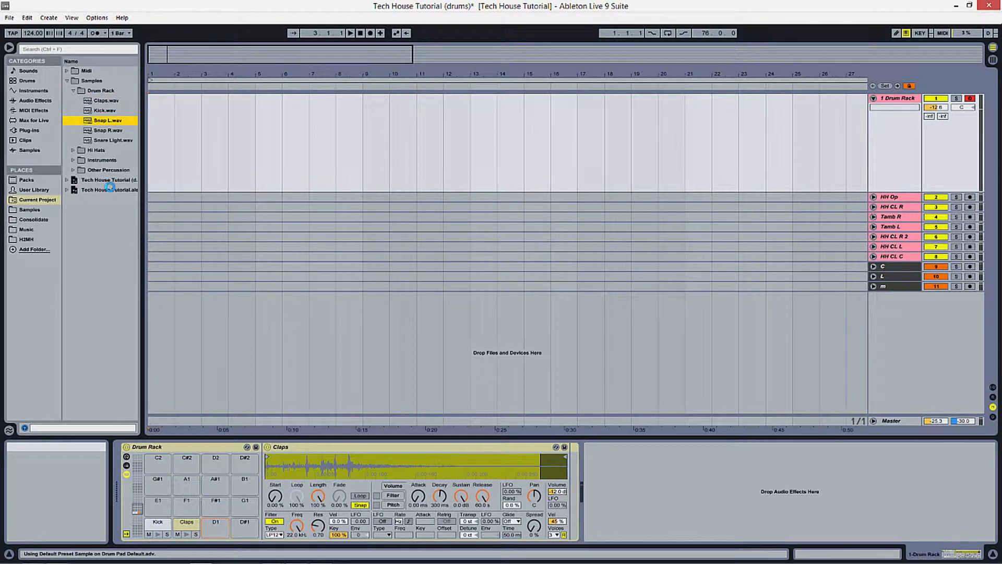
pyautogui.moveTo(108, 132); pyautogui.dragTo(245, 524)
pyautogui.click(107, 140)
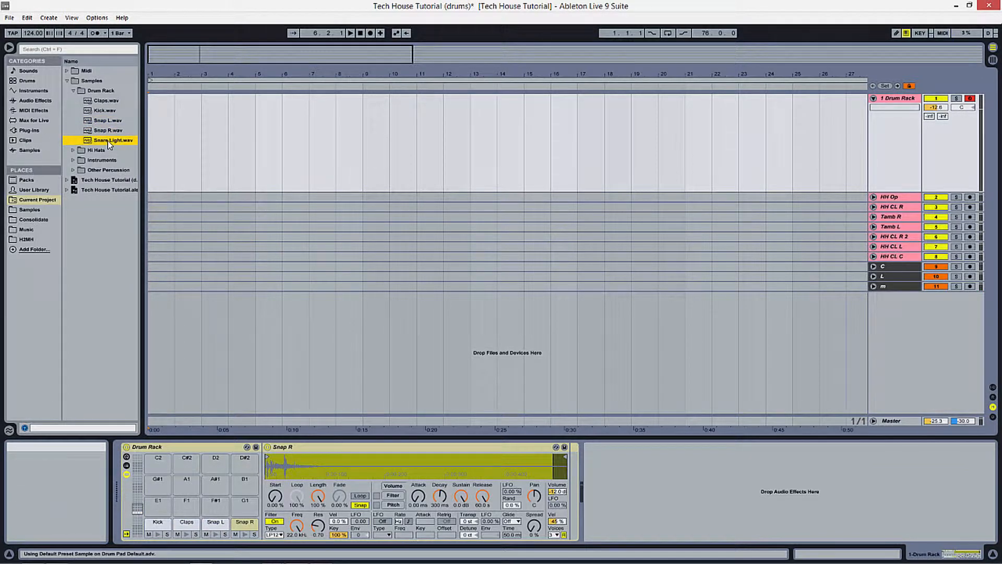
pyautogui.moveTo(107, 140); pyautogui.dragTo(161, 509)
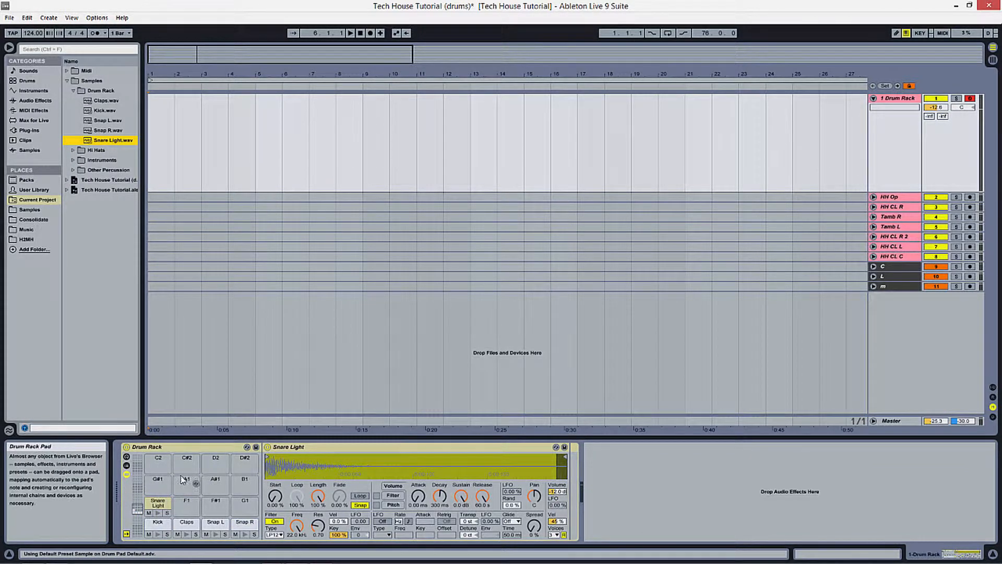
# Preview the Kick, Claps and Snap L pads in the Drum Rack
pyautogui.click(159, 535)
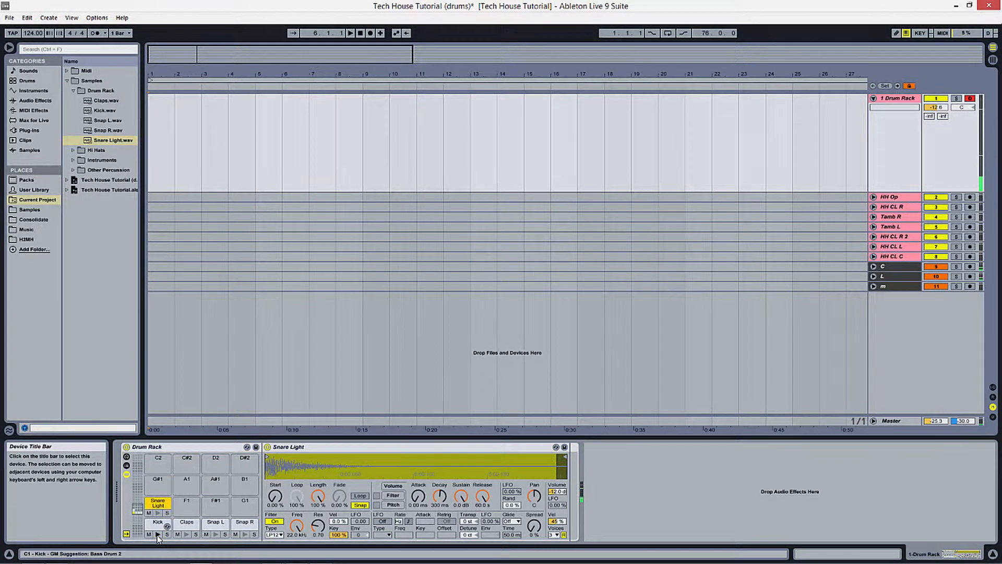
pyautogui.click(187, 534)
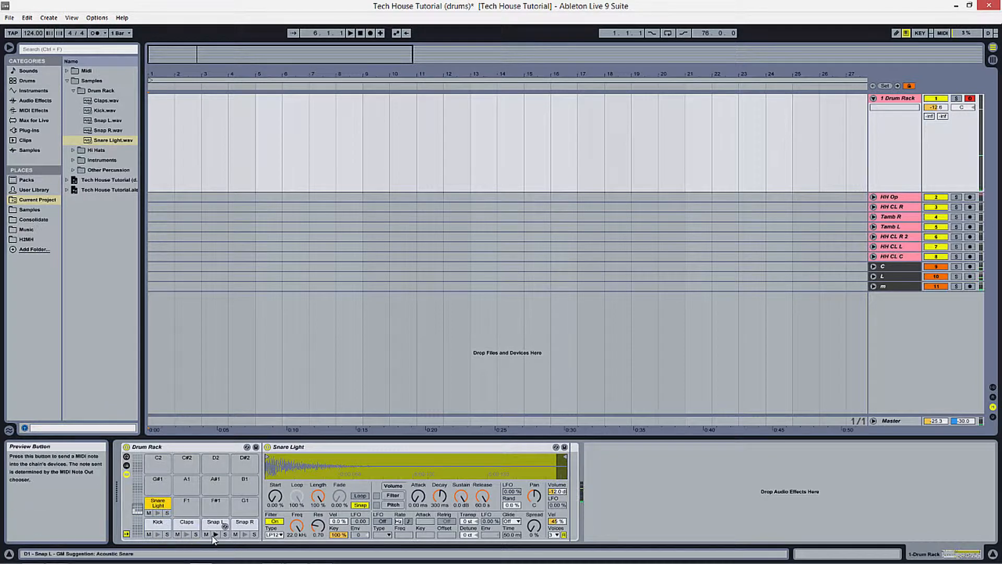
pyautogui.click(215, 535)
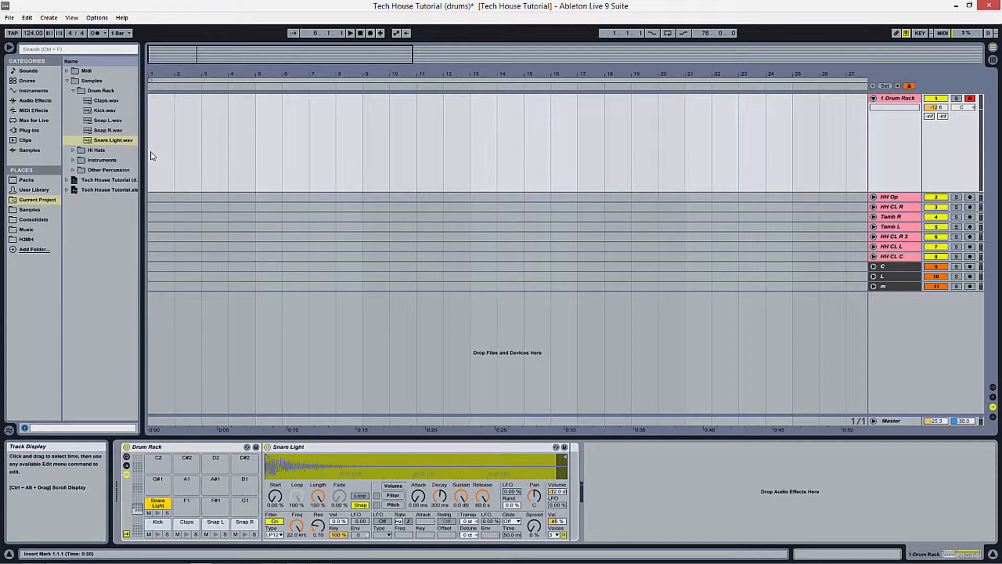
# Create a four-bar MIDI clip on the Drum Rack track from bar 1 to bar 5 and open it in the note editor
pyautogui.moveTo(152, 155); pyautogui.dragTo(256, 138)
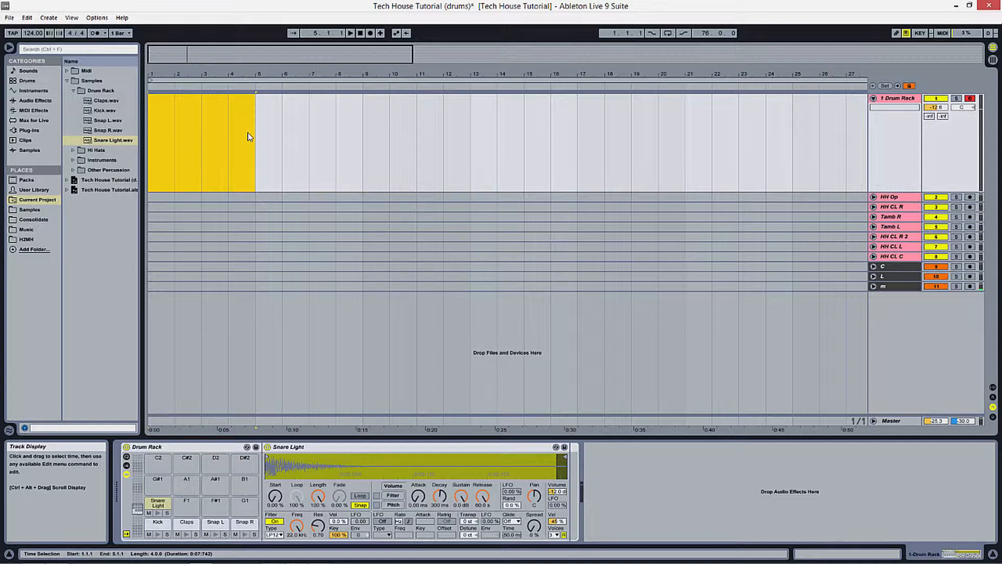
pyautogui.hotkey('ctrl', 'shift', 'm')
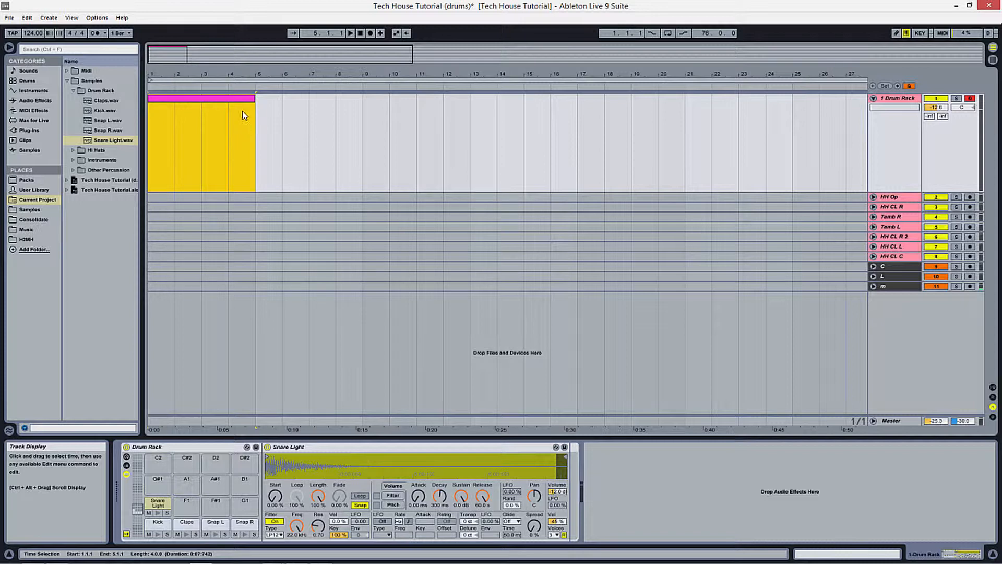
pyautogui.doubleClick(221, 102)
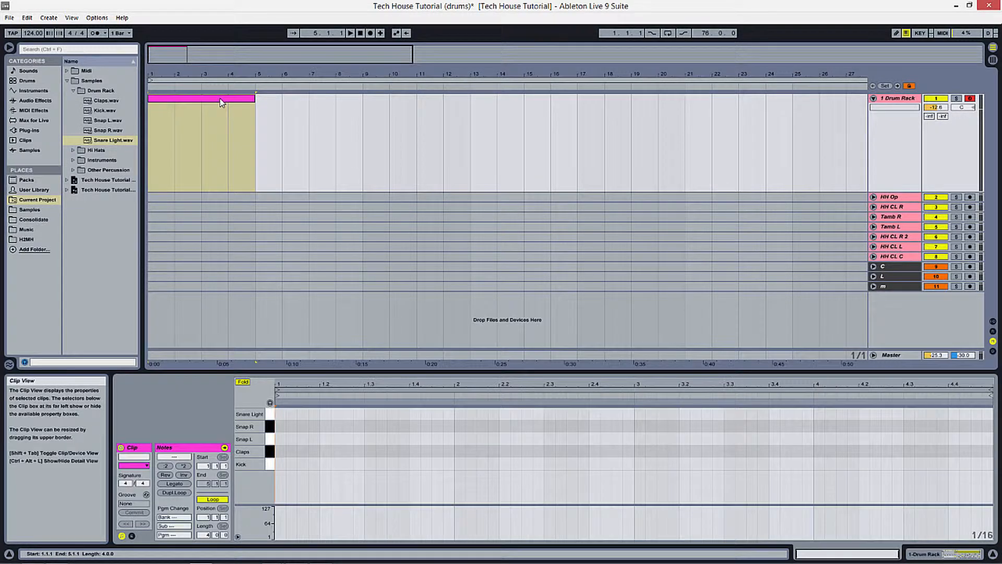
pyautogui.rightClick(221, 102)
pyautogui.click(255, 276)
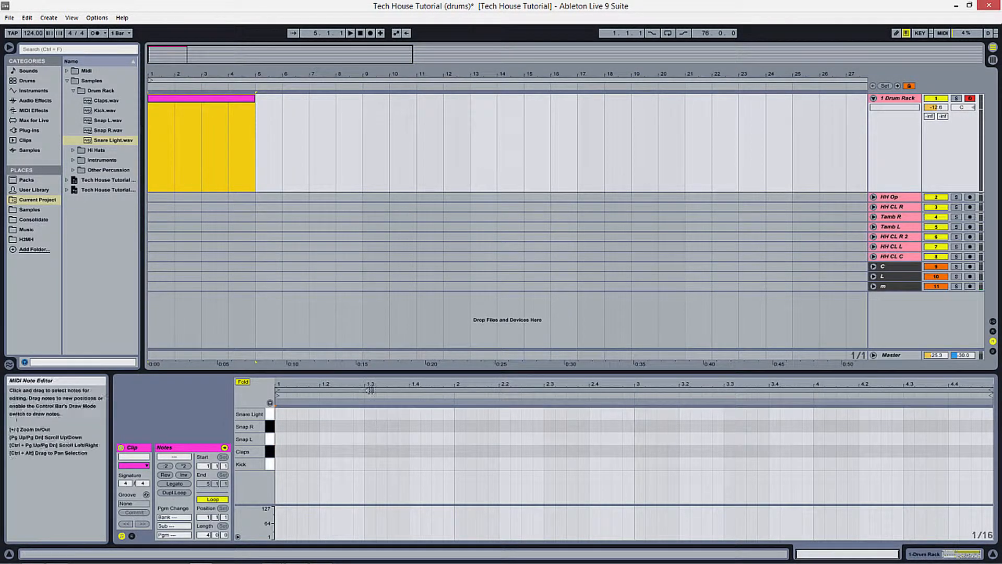
pyautogui.click(289, 380)
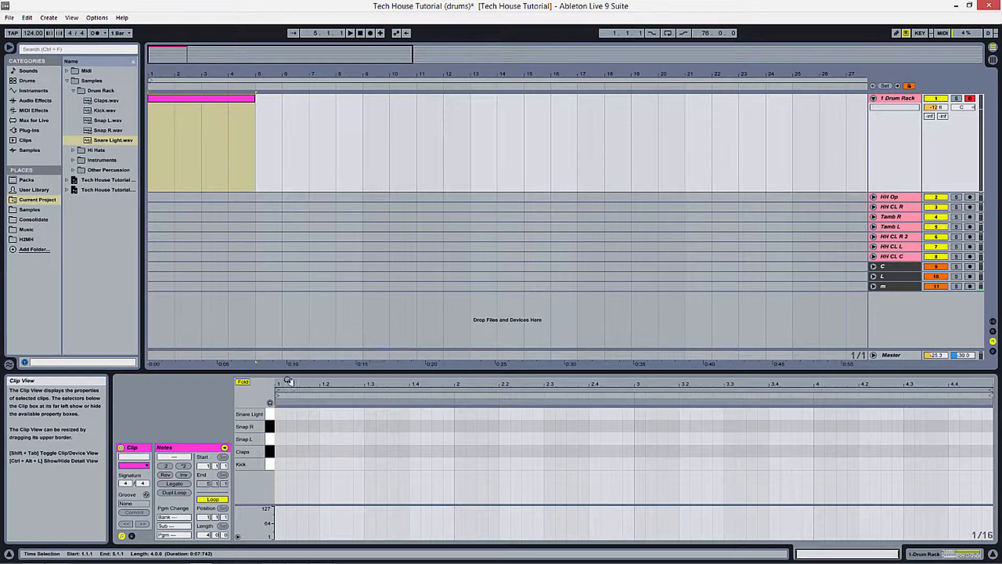
# Place Kick notes two sixteenths long on all four beats of the clip's first bar and play them back
pyautogui.doubleClick(281, 466)
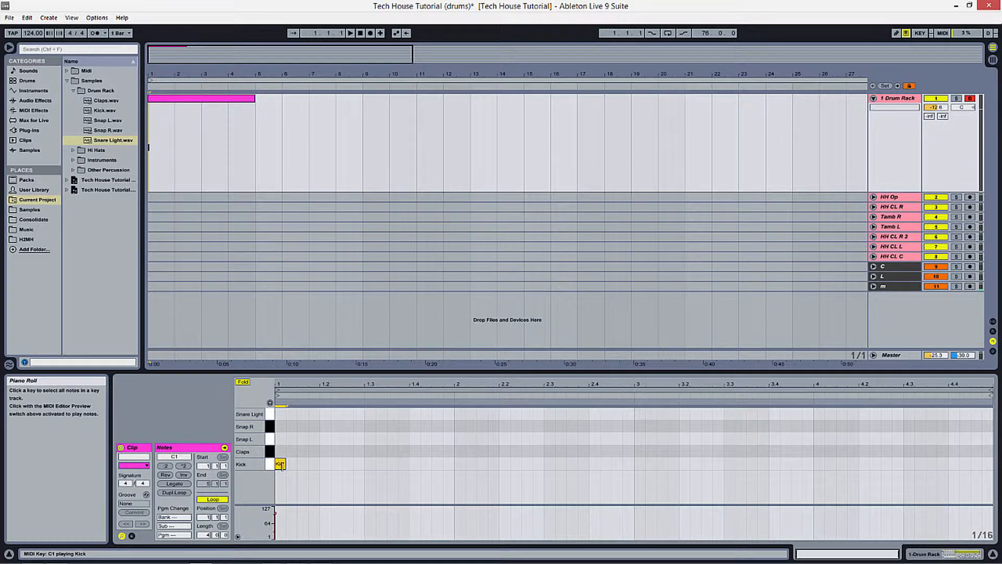
pyautogui.moveTo(286, 464); pyautogui.dragTo(297, 464)
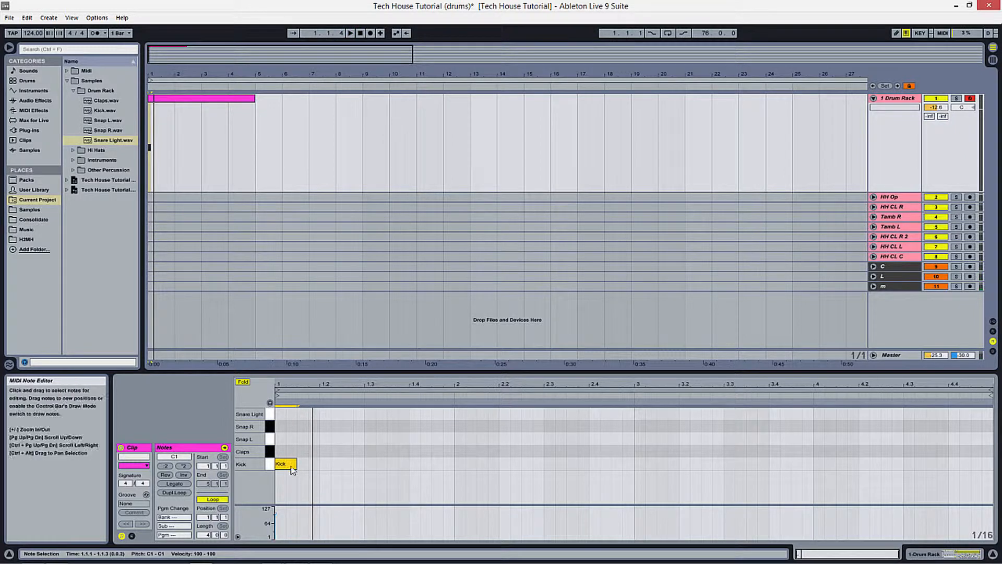
pyautogui.moveTo(287, 465); pyautogui.dragTo(420, 466)
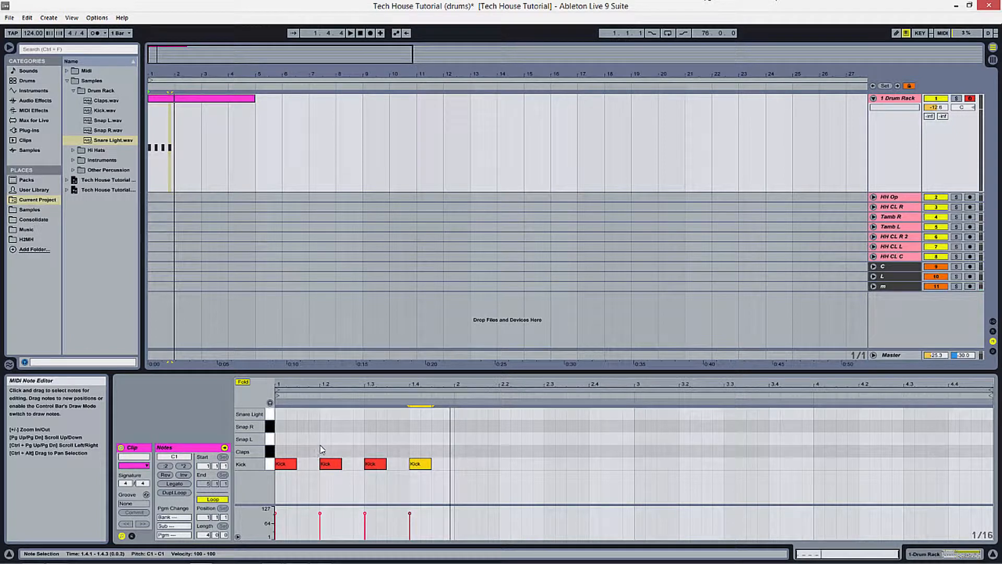
pyautogui.press('space')
pyautogui.click(309, 442)
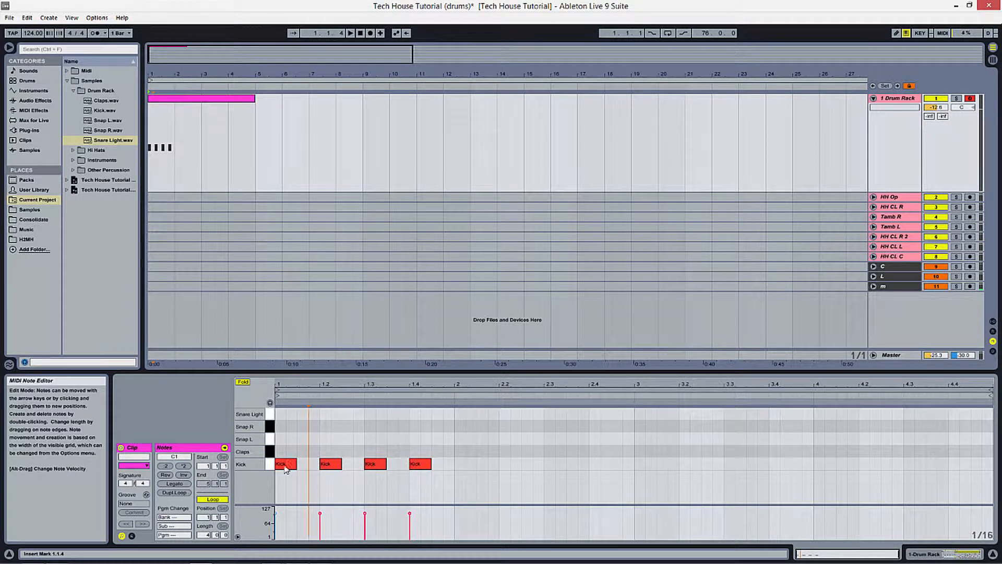
# Copy the kick note to Snap L and Snap R at 1.2, duplicate both snaps to 1.4, and listen to the pattern
pyautogui.keyDown('ctrl'); pyautogui.moveTo(285, 466); pyautogui.dragTo(324, 442); pyautogui.keyUp('ctrl')
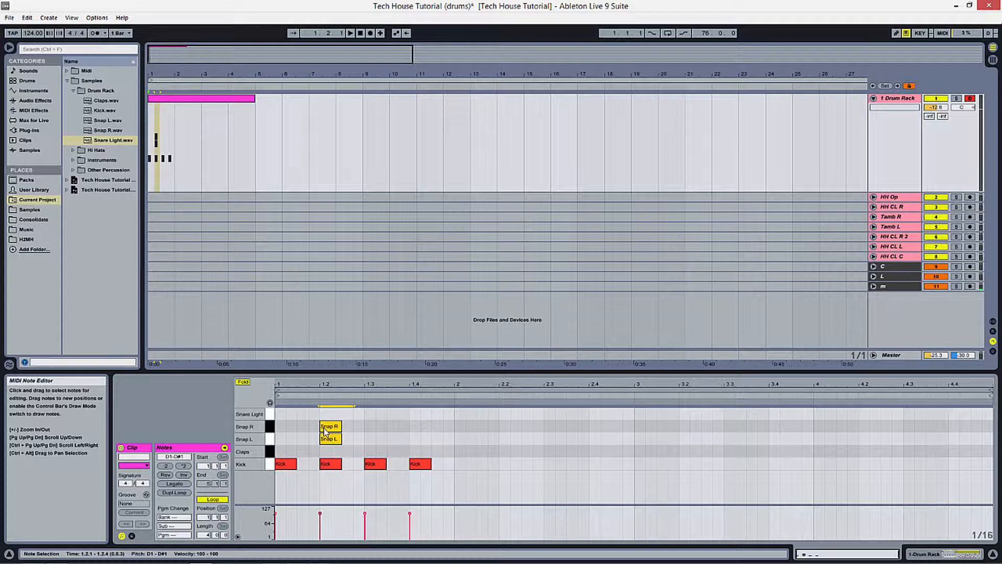
pyautogui.keyDown('ctrl'); pyautogui.moveTo(324, 431); pyautogui.dragTo(414, 430); pyautogui.keyUp('ctrl')
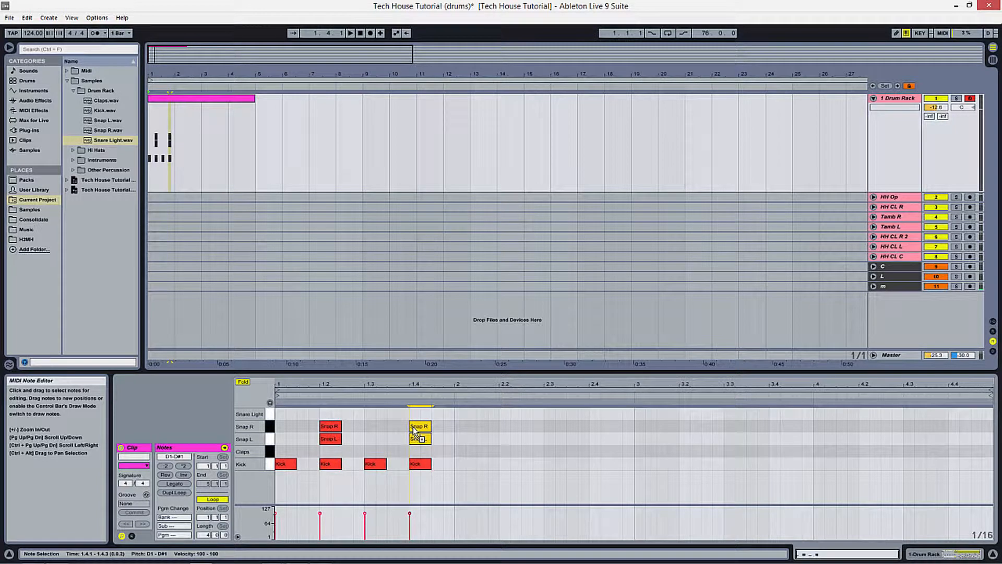
pyautogui.press('space')
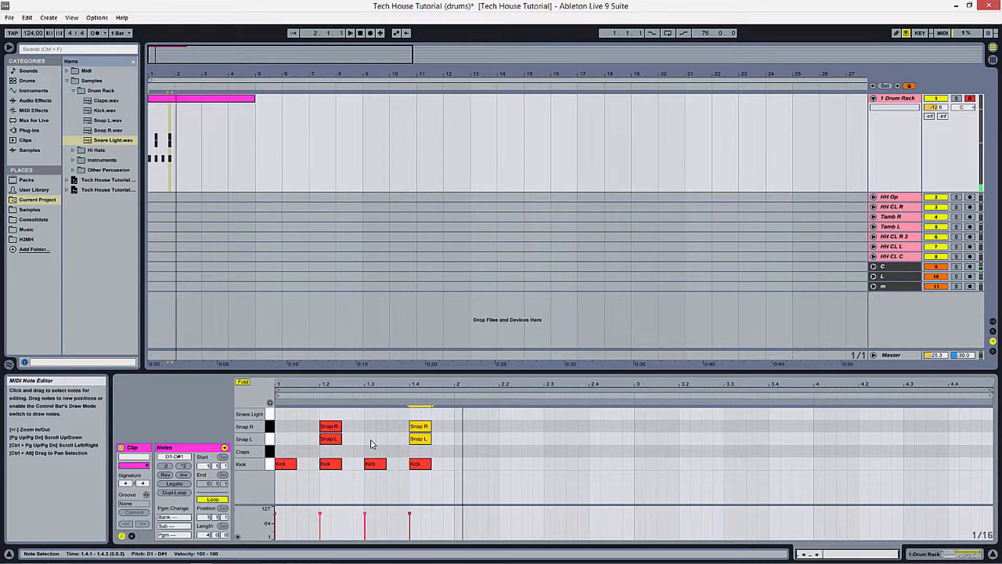
pyautogui.press('space')
pyautogui.click(364, 420)
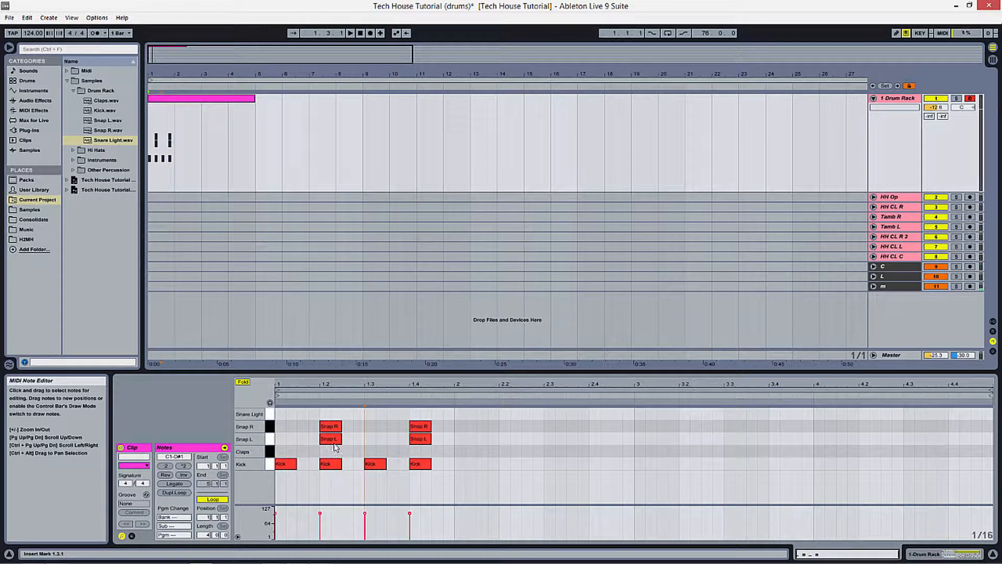
# Copy the Snap L note at 1.2 to the Claps row, leaving no Claps note at 1.3
pyautogui.click(331, 440)
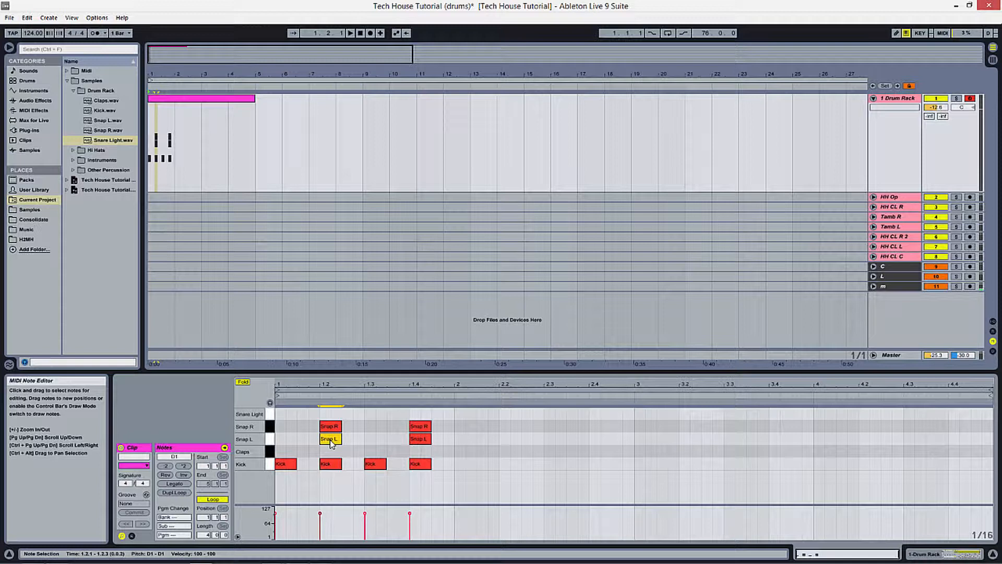
pyautogui.moveTo(331, 445); pyautogui.dragTo(332, 454)
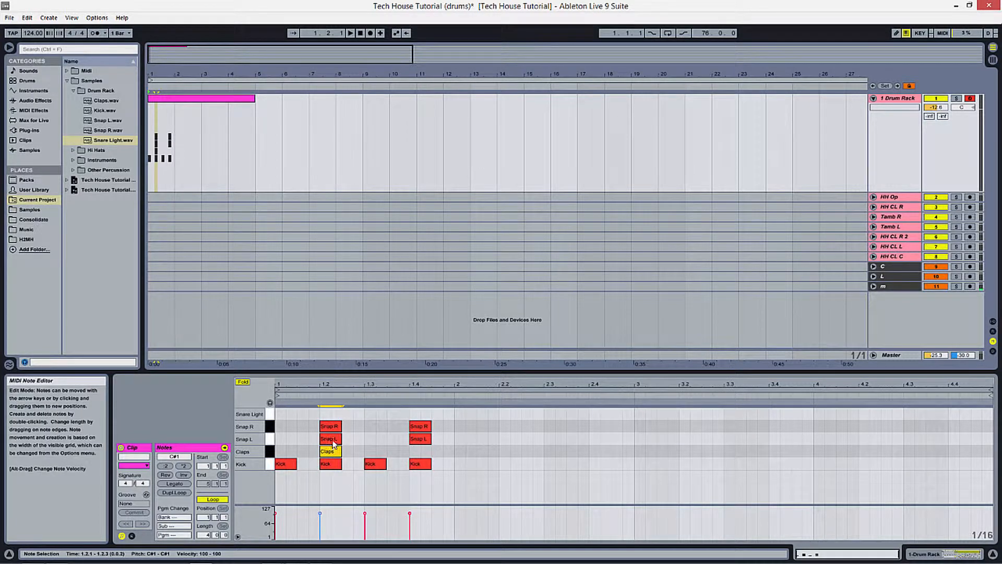
pyautogui.doubleClick(370, 451)
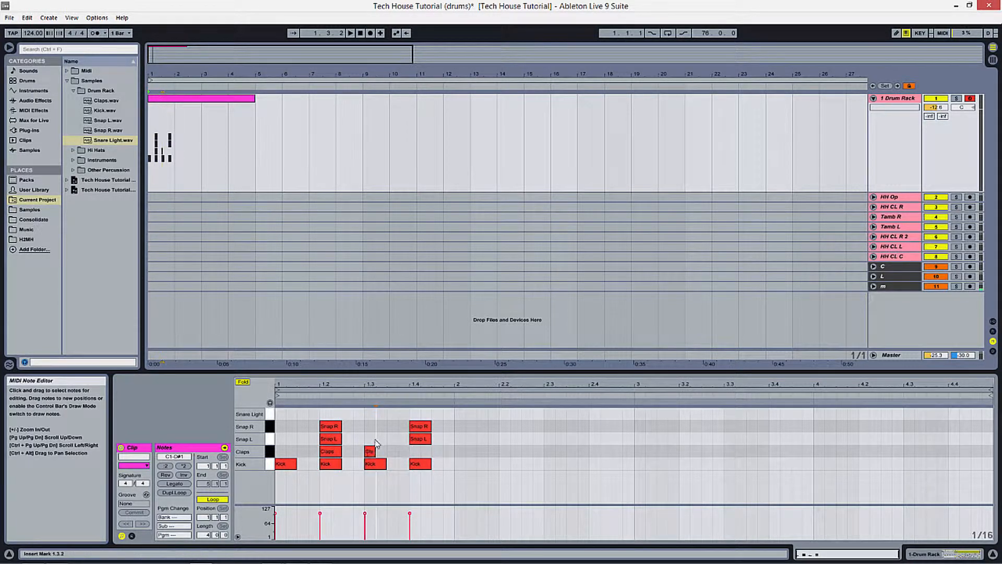
pyautogui.doubleClick(369, 451)
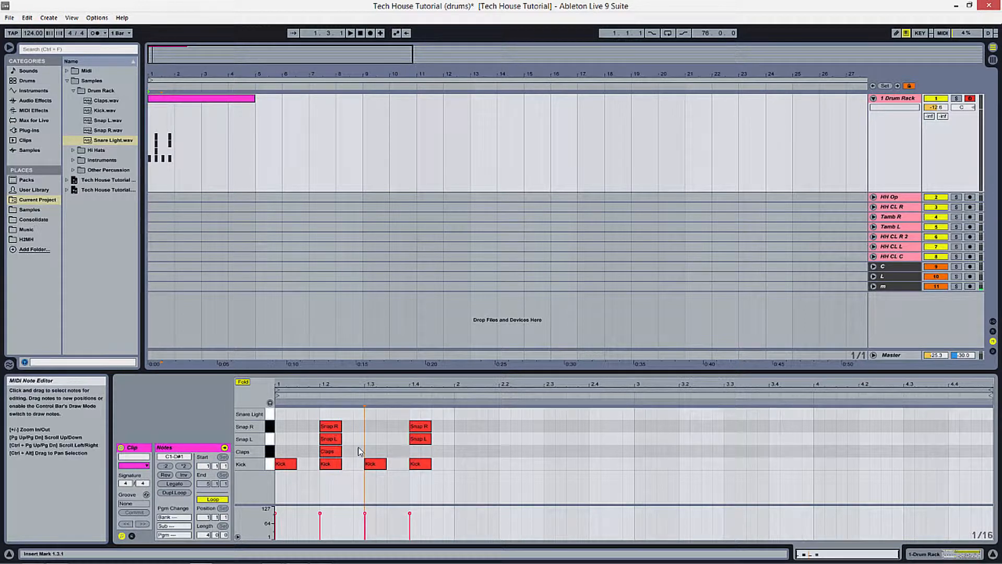
# Nudge the Claps note slightly ahead of beat 1.2 while auditioning, and copy it to just before beat 1.4
pyautogui.press('space')
pyautogui.press('space')
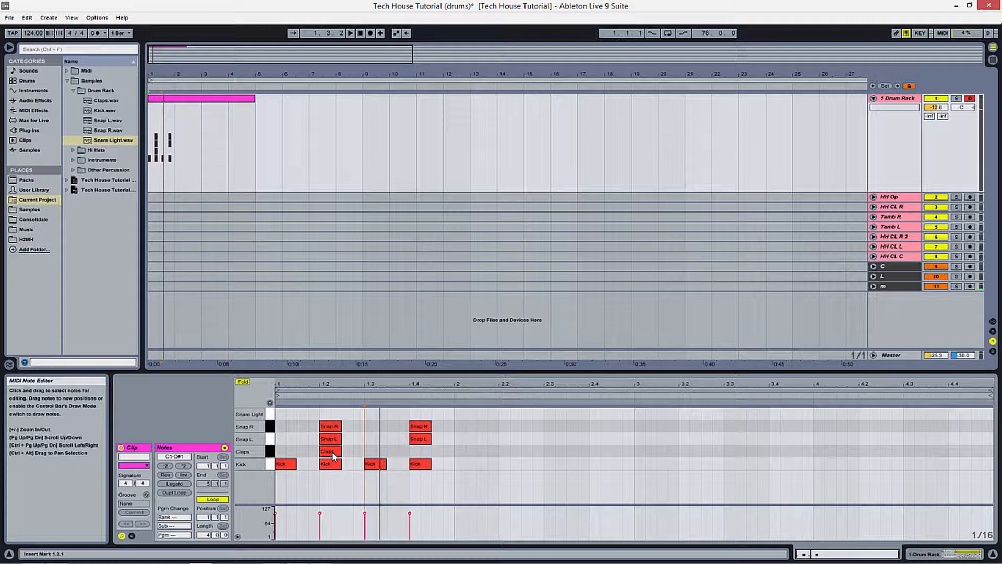
pyautogui.moveTo(334, 457); pyautogui.dragTo(330, 456)
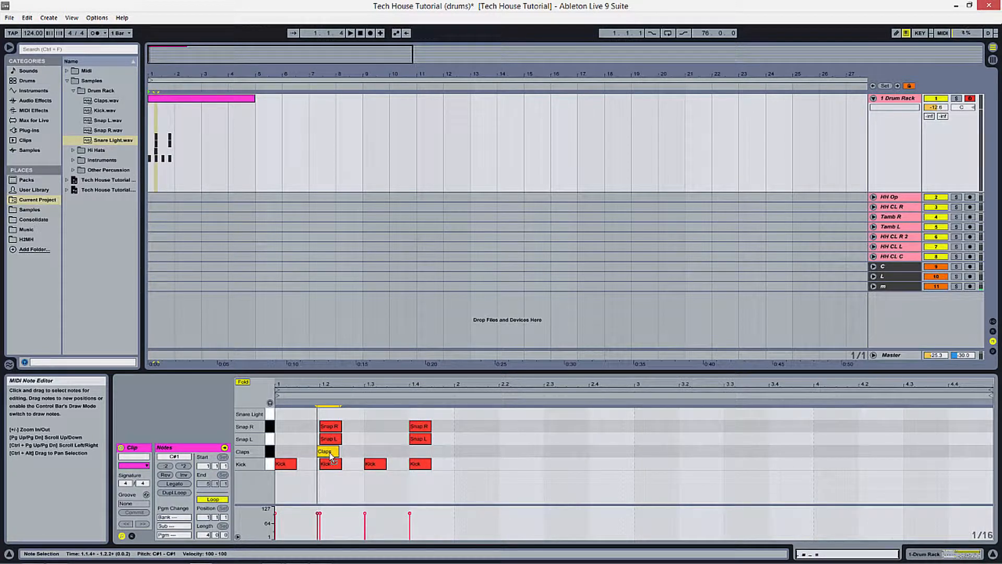
pyautogui.moveTo(330, 455)
pyautogui.mouseDown()
pyautogui.moveTo(295, 456)
pyautogui.moveTo(338, 454)
pyautogui.mouseUp()
pyautogui.moveTo(328, 453)
pyautogui.mouseDown()
pyautogui.moveTo(299, 458)
pyautogui.moveTo(328, 450)
pyautogui.mouseUp()
pyautogui.press('space')
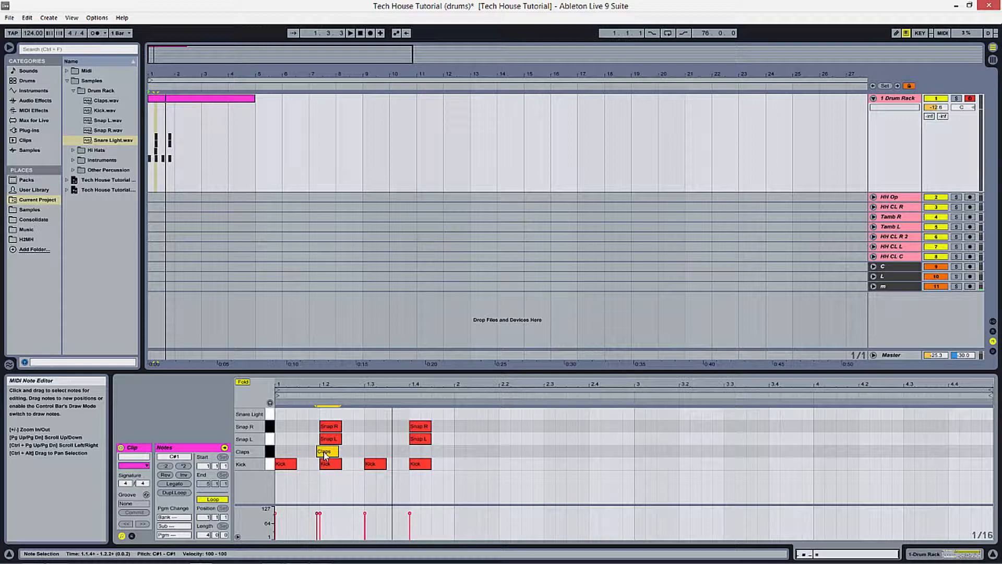
pyautogui.moveTo(325, 454); pyautogui.dragTo(416, 455)
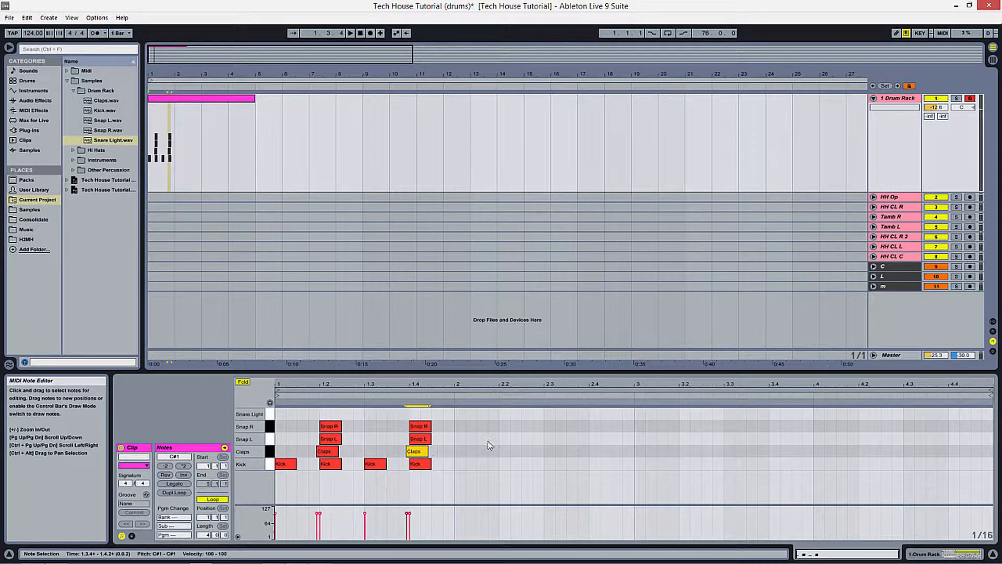
# Set the drum clip's loop length to one bar and play the repeating pattern from the clip's start
pyautogui.press('space')
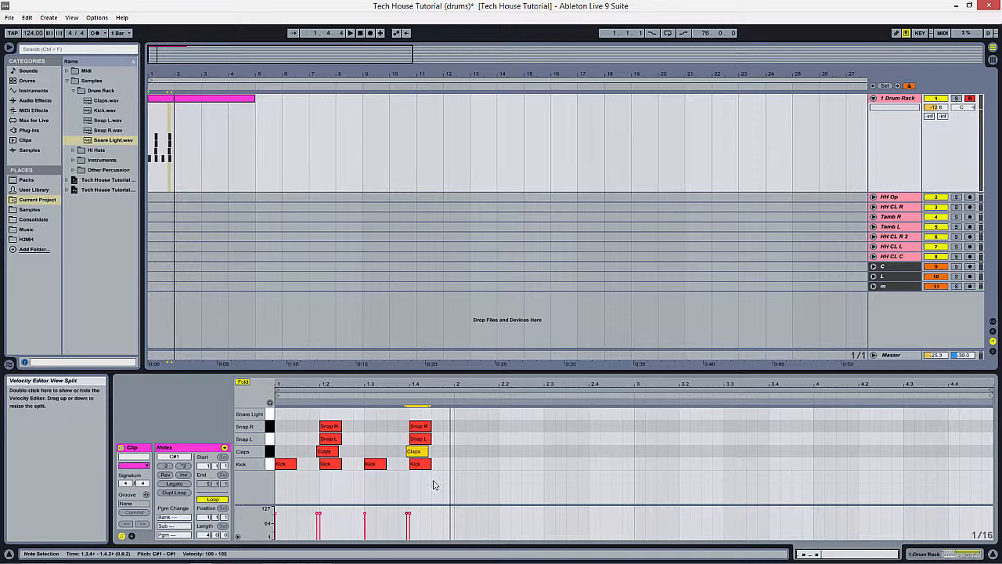
pyautogui.moveTo(450, 416); pyautogui.dragTo(270, 486)
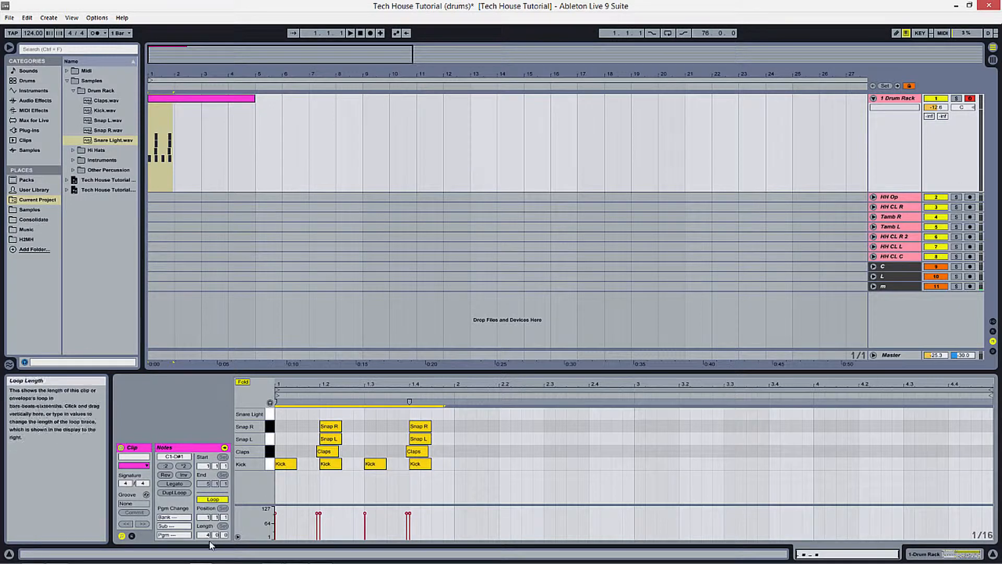
pyautogui.moveTo(204, 539); pyautogui.dragTo(204, 555)
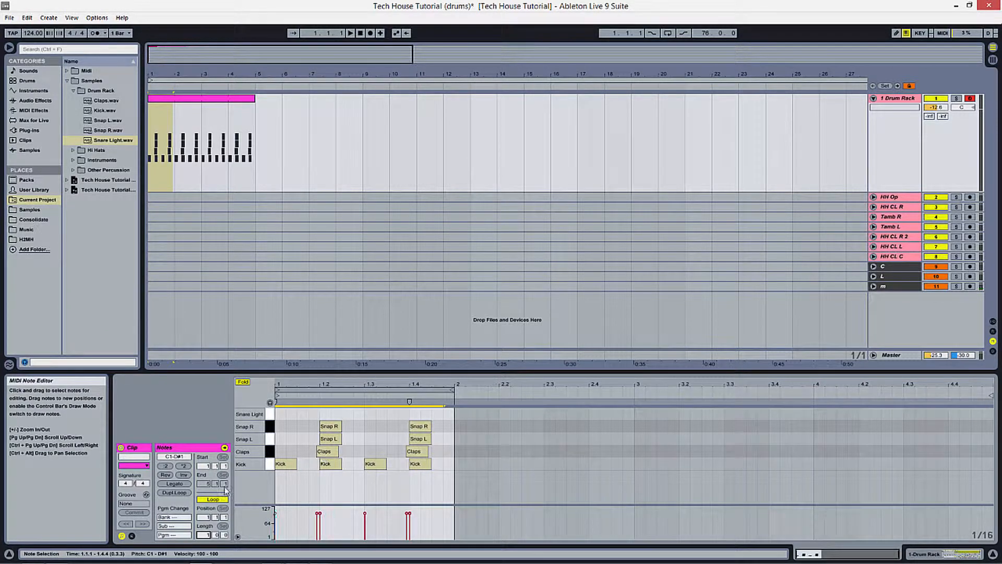
pyautogui.click(331, 139)
pyautogui.click(233, 98)
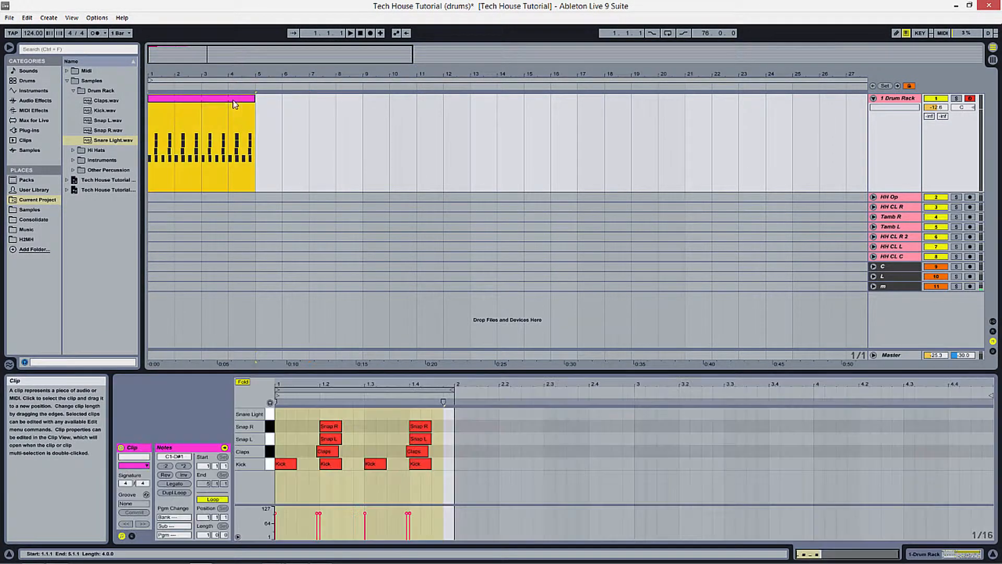
pyautogui.moveTo(166, 121); pyautogui.dragTo(270, 129)
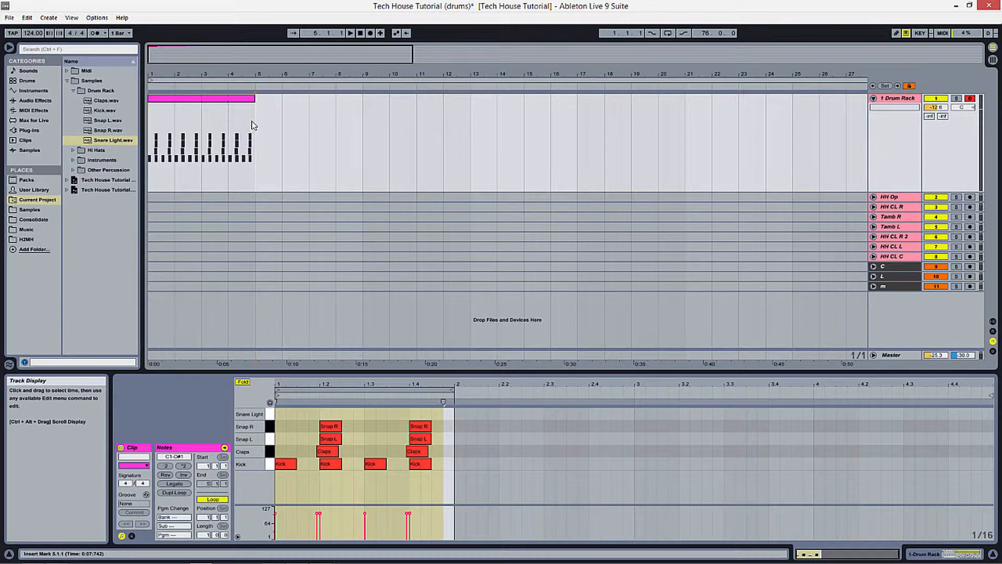
pyautogui.moveTo(255, 95)
pyautogui.mouseDown()
pyautogui.moveTo(545, 93)
pyautogui.moveTo(230, 94)
pyautogui.moveTo(255, 94)
pyautogui.moveTo(262, 109)
pyautogui.mouseUp()
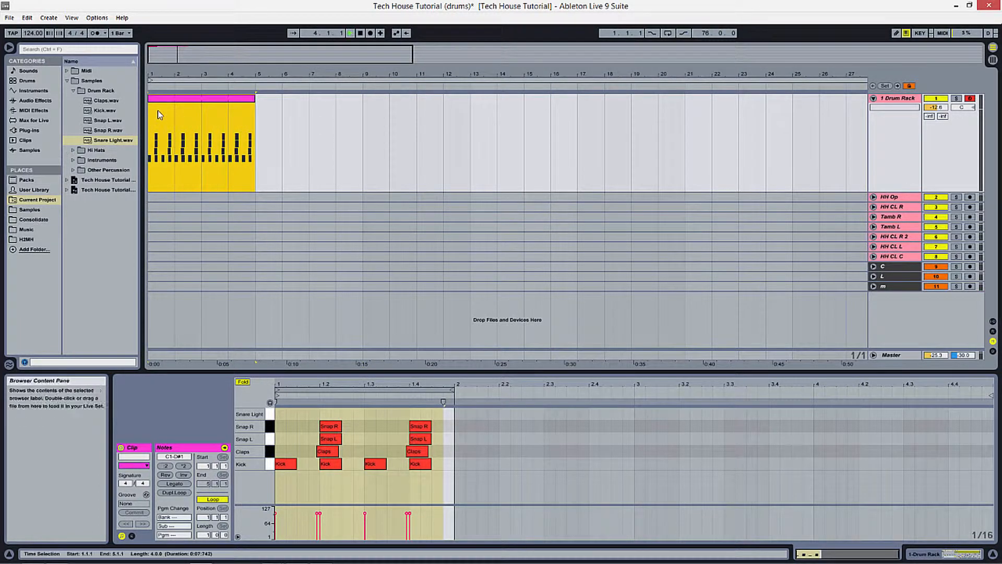
pyautogui.press('space')
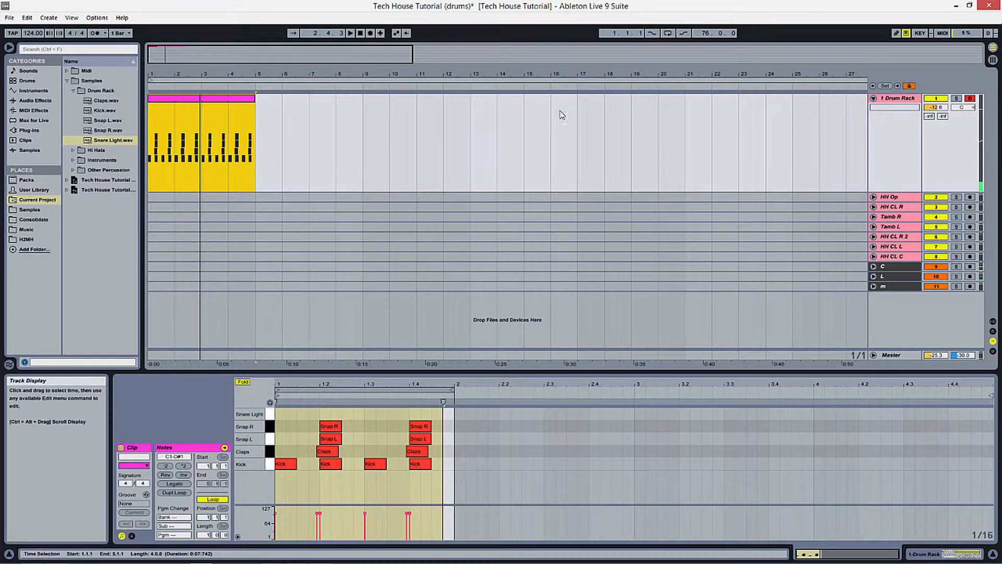
# Show the Drum Rack's devices and set the Kick volume to 0 dB and the Claps volume to -10.1 dB
pyautogui.click(896, 102)
pyautogui.doubleClick(895, 101)
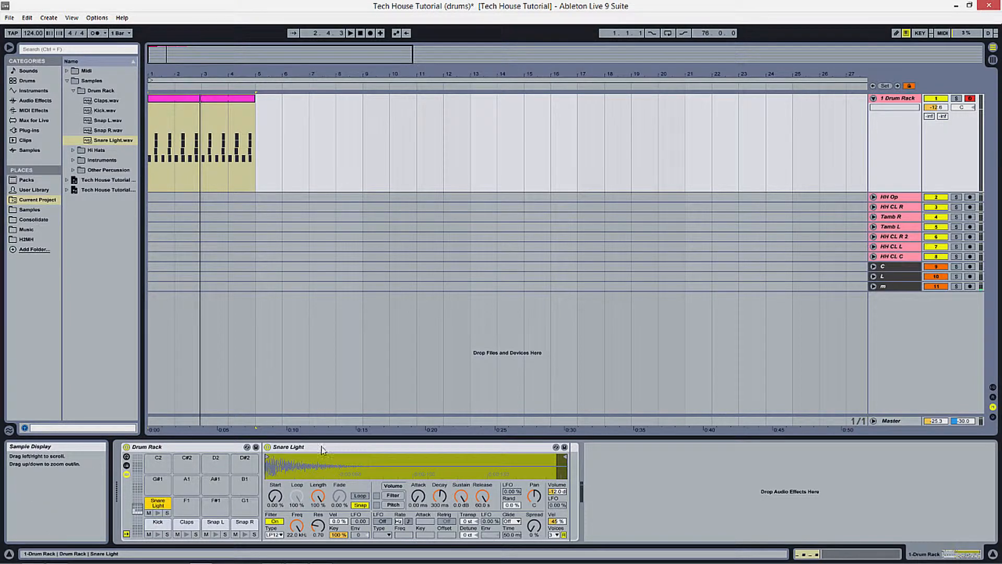
pyautogui.click(156, 524)
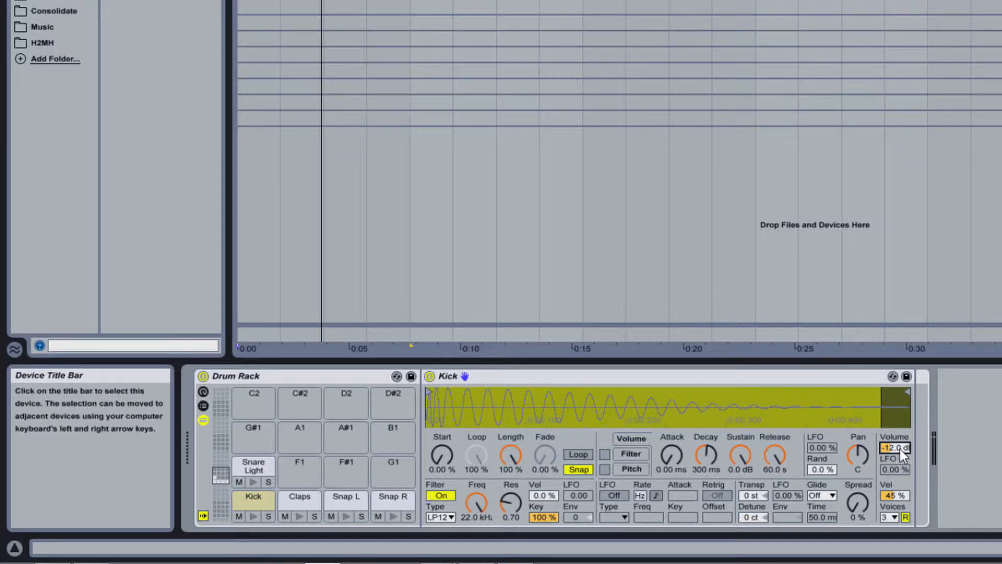
pyautogui.moveTo(897, 449); pyautogui.dragTo(897, 415)
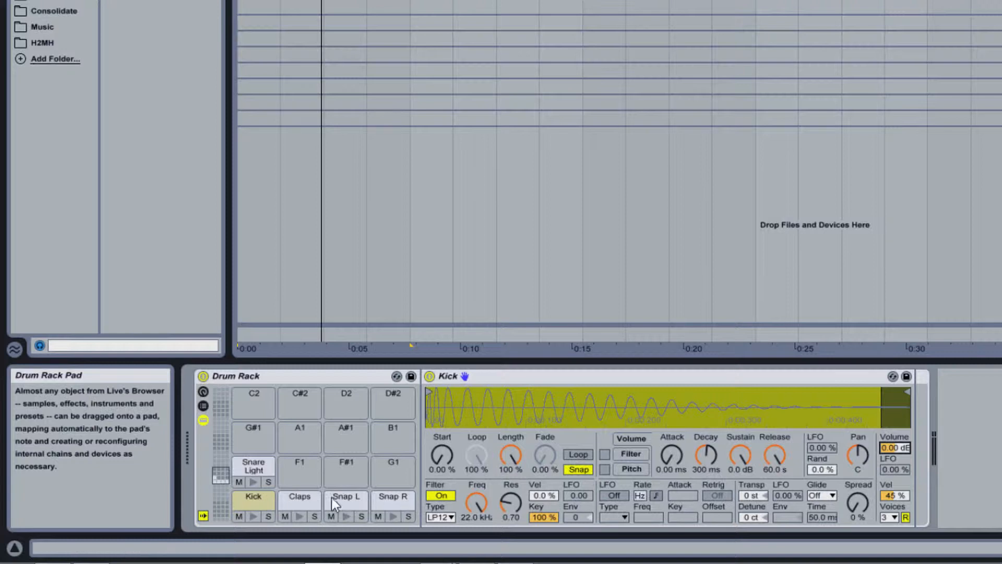
pyautogui.click(294, 506)
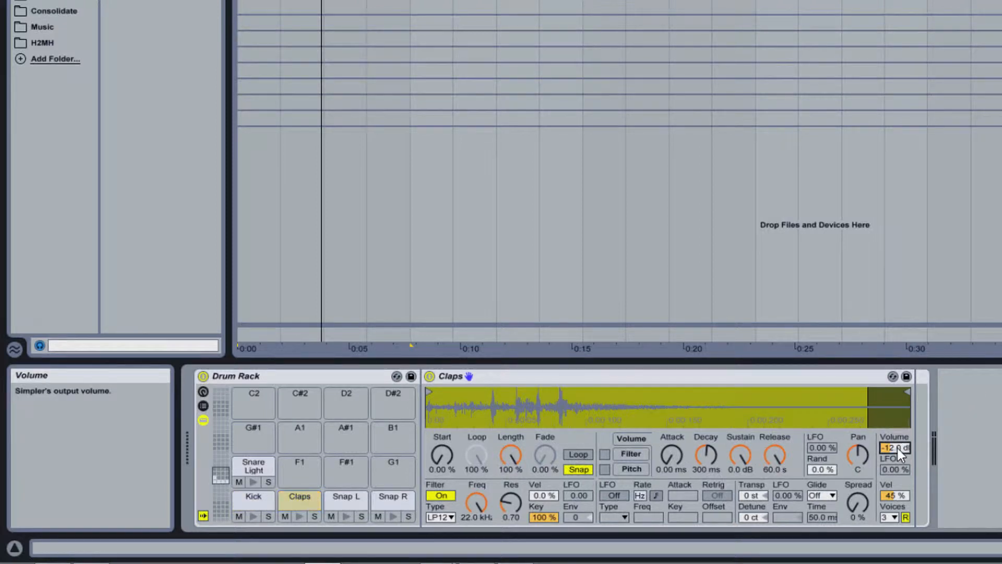
pyautogui.moveTo(898, 449); pyautogui.dragTo(898, 443)
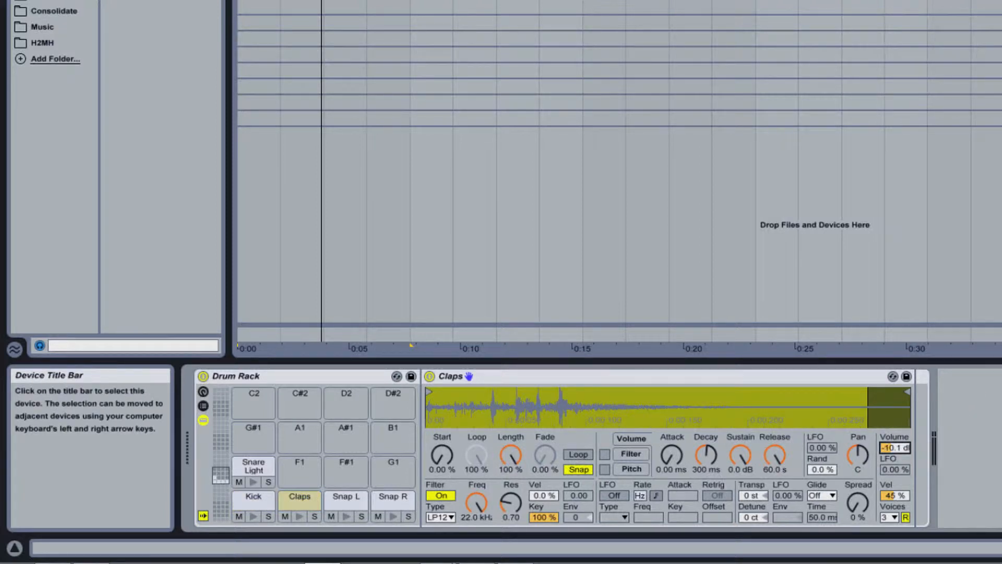
# Set the pad volumes to 1.13 dB for Snap L, -1.13 dB for Snap R and about -5.6 dB for Snare Light
pyautogui.click(347, 496)
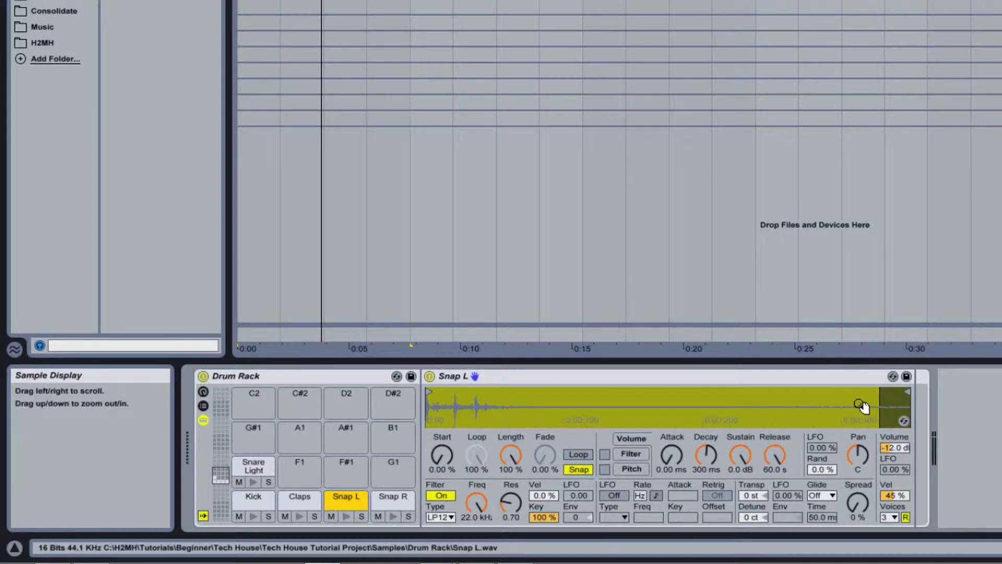
pyautogui.moveTo(896, 447); pyautogui.dragTo(896, 415)
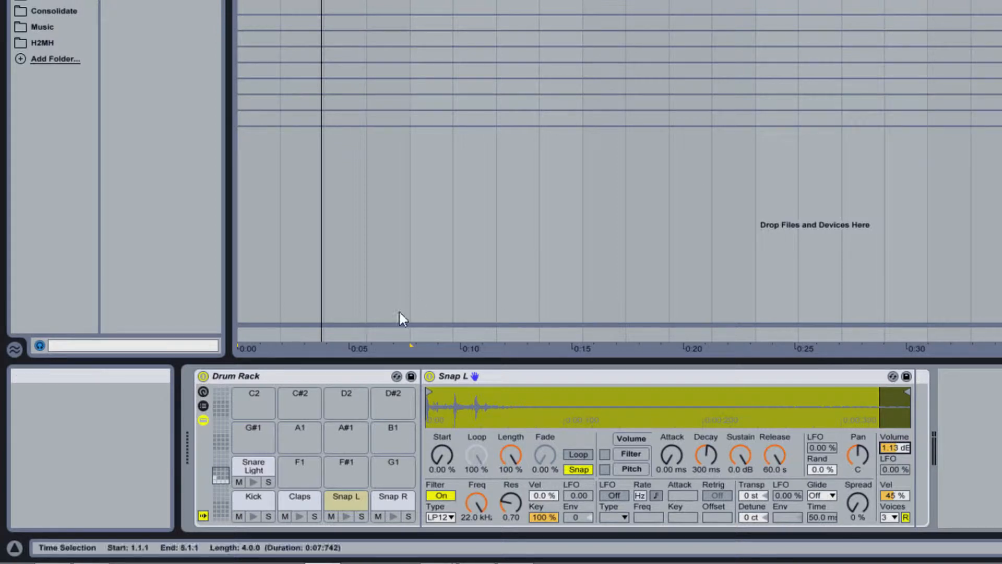
pyautogui.click(383, 500)
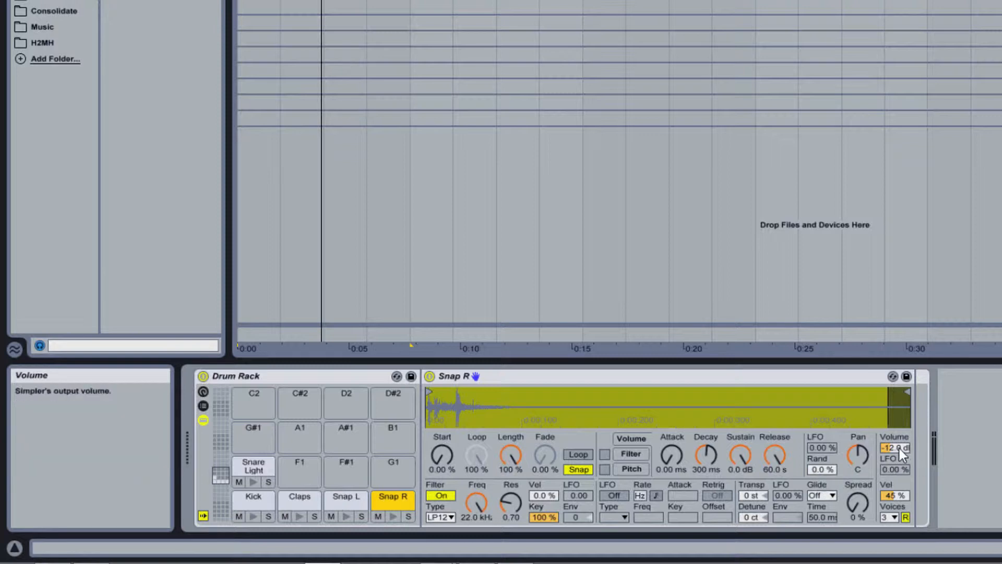
pyautogui.moveTo(897, 452); pyautogui.dragTo(897, 422)
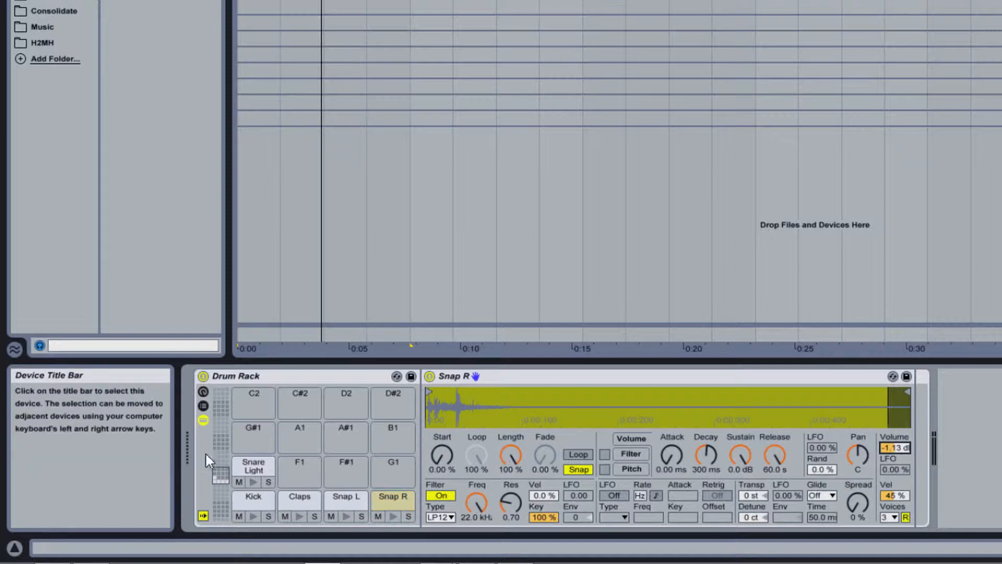
pyautogui.click(259, 464)
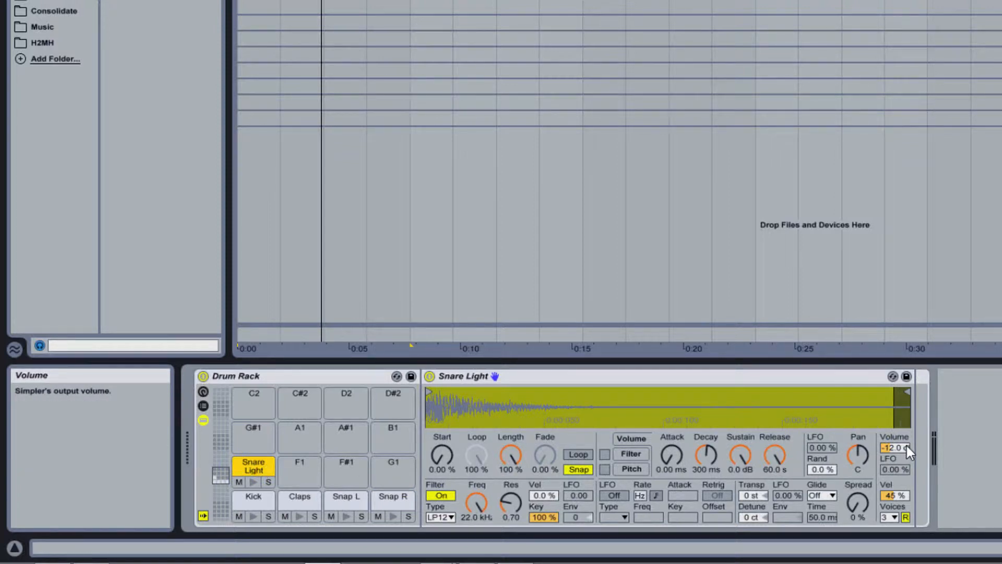
pyautogui.moveTo(901, 452); pyautogui.dragTo(901, 444)
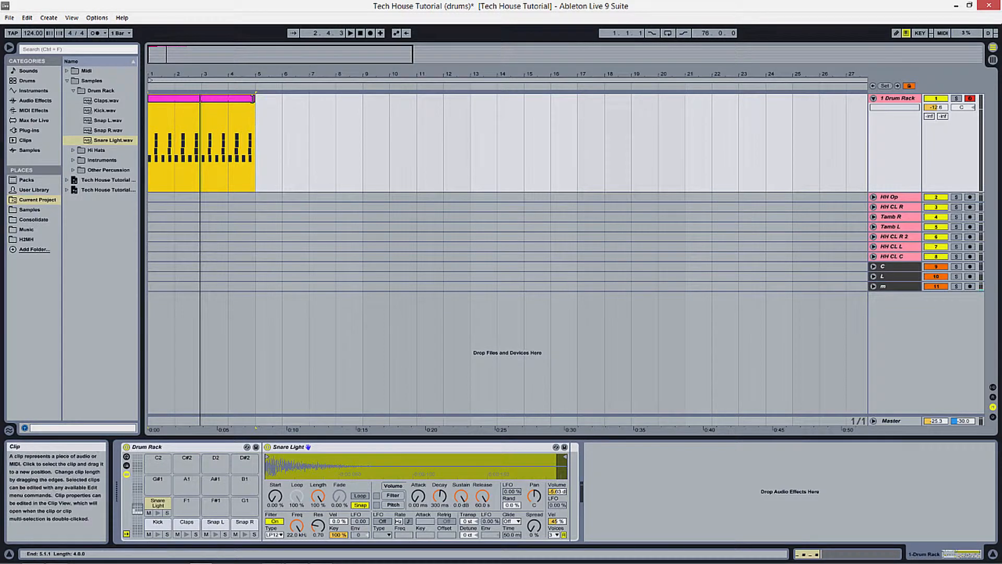
# Extend the looped drum clip on the Drum Rack track so it ends at bar 25
pyautogui.moveTo(255, 98); pyautogui.dragTo(800, 103)
pyautogui.moveTo(674, 103); pyautogui.dragTo(805, 117)
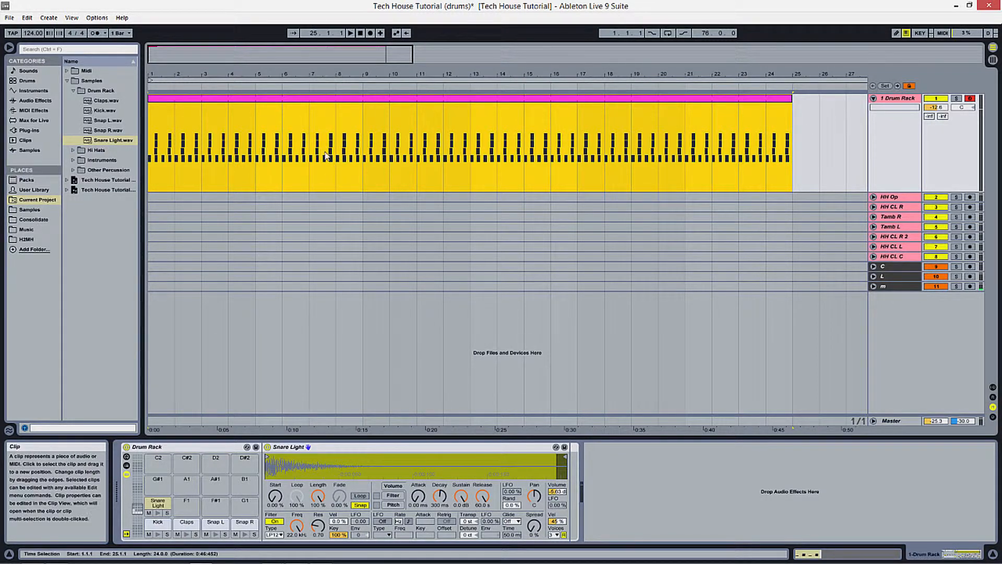
pyautogui.click(317, 120)
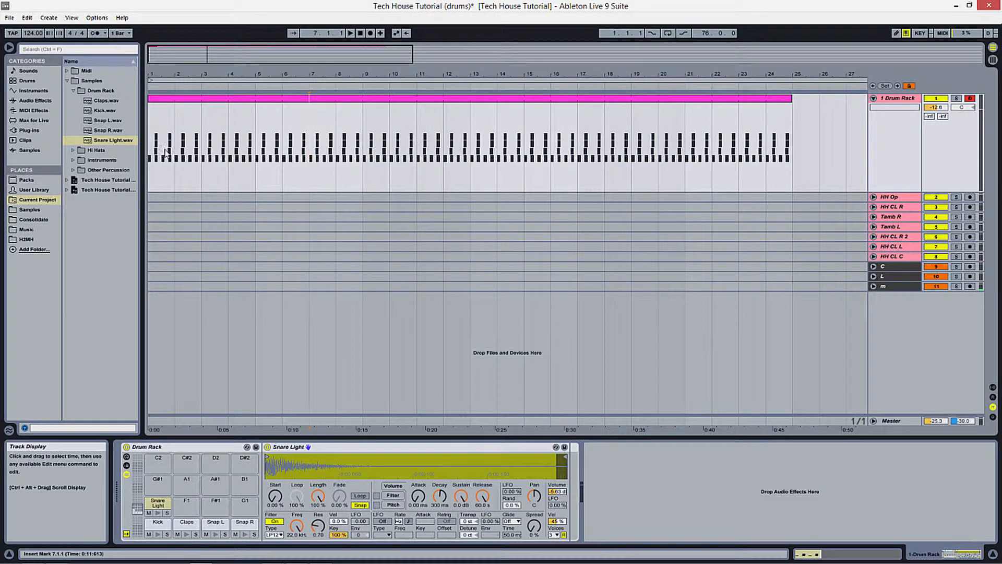
# Place Drum Fill.mid from the Midi folder at bar 8 of the Drum Rack track, without importing its tempo and time signature
pyautogui.click(88, 72)
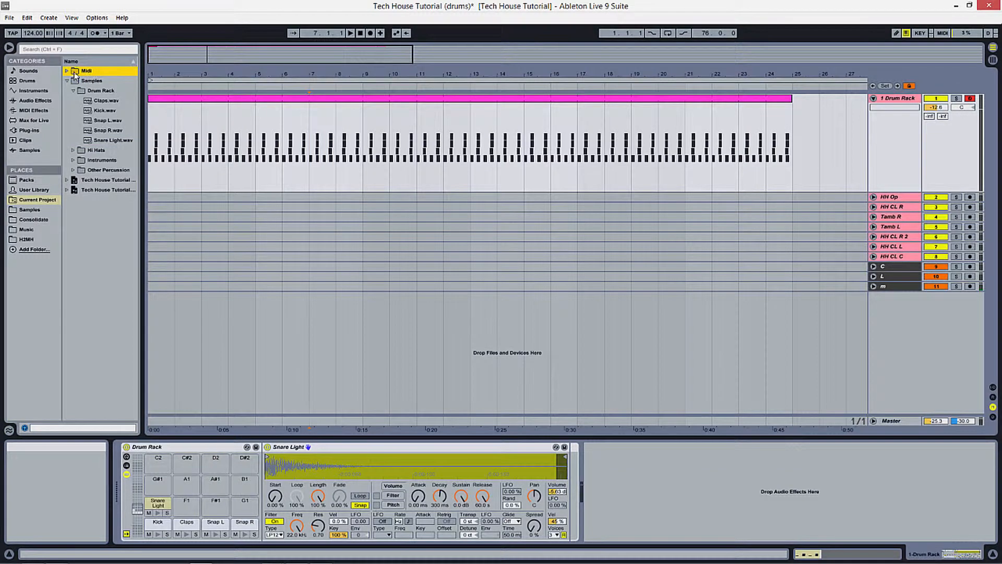
pyautogui.click(66, 71)
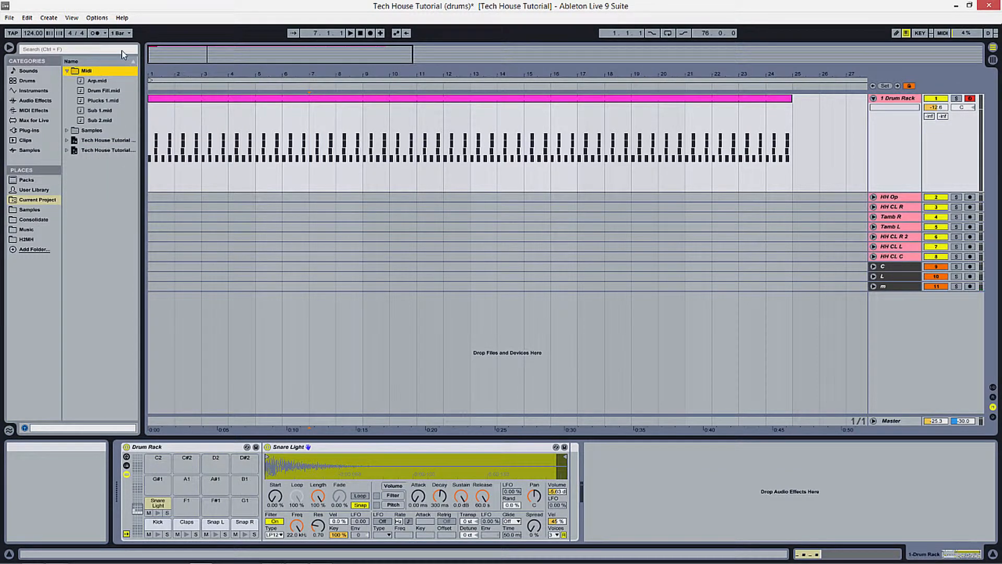
pyautogui.click(94, 92)
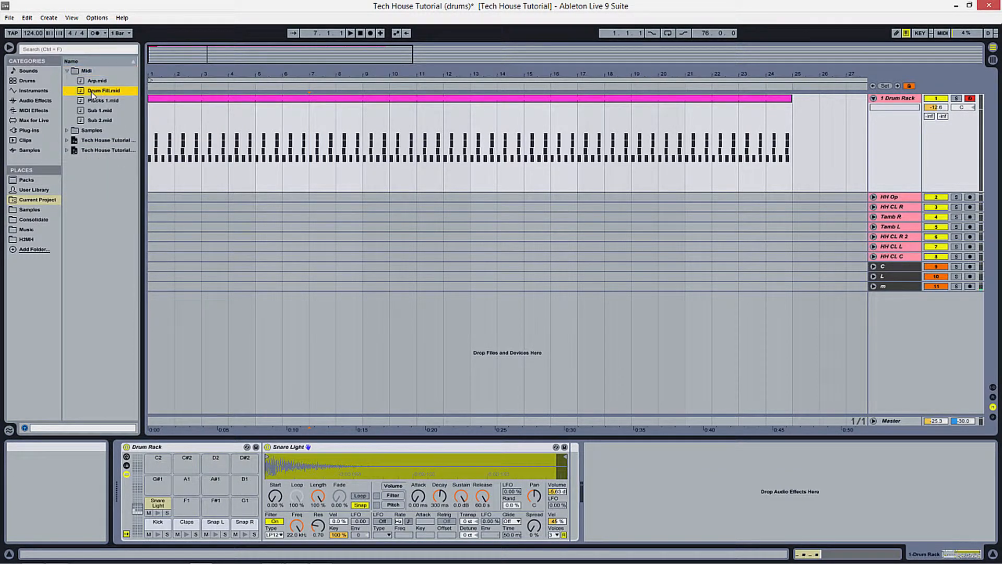
pyautogui.moveTo(93, 93)
pyautogui.mouseDown()
pyautogui.moveTo(201, 86)
pyautogui.moveTo(264, 131)
pyautogui.moveTo(342, 123)
pyautogui.mouseUp()
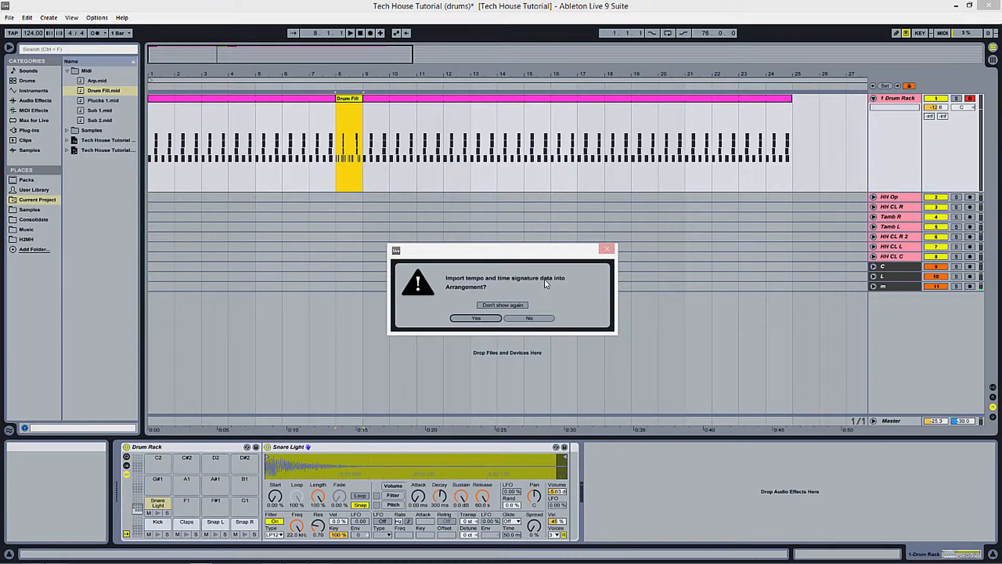
pyautogui.click(532, 324)
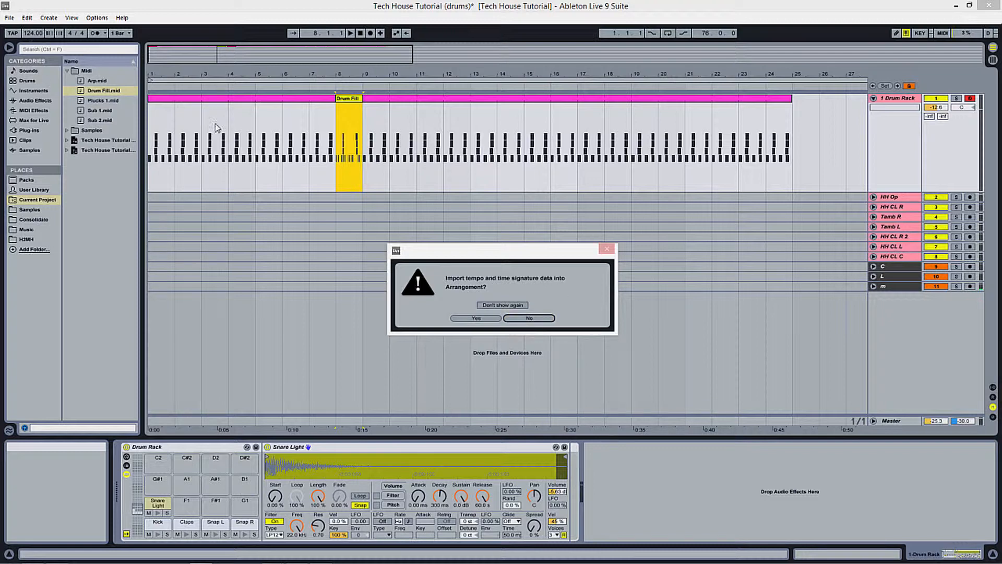
pyautogui.click(529, 317)
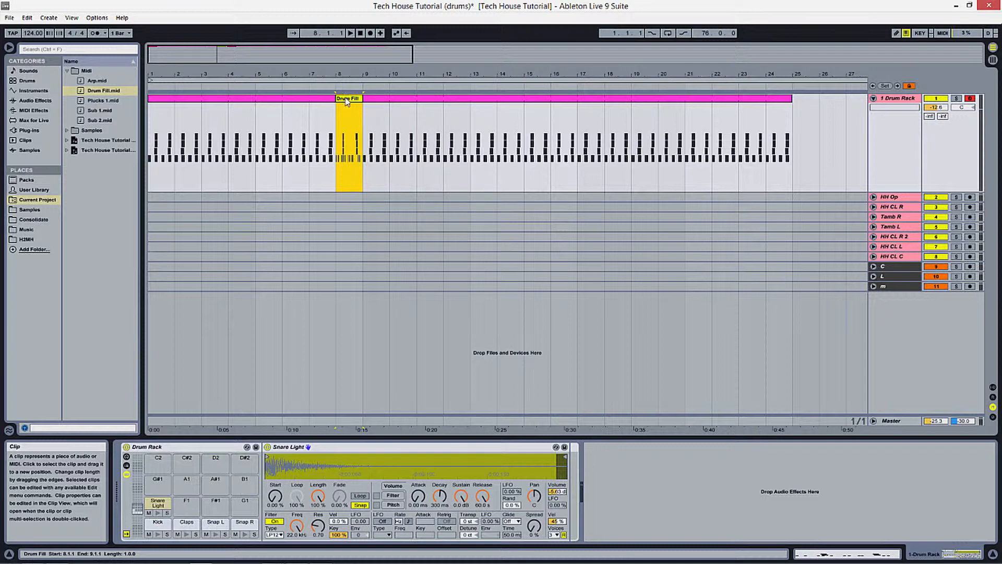
# Copy the Drum Fill clip to bars 16 and 24, and play the arrangement from bar 5 through the first fill
pyautogui.moveTo(345, 102); pyautogui.dragTo(778, 102)
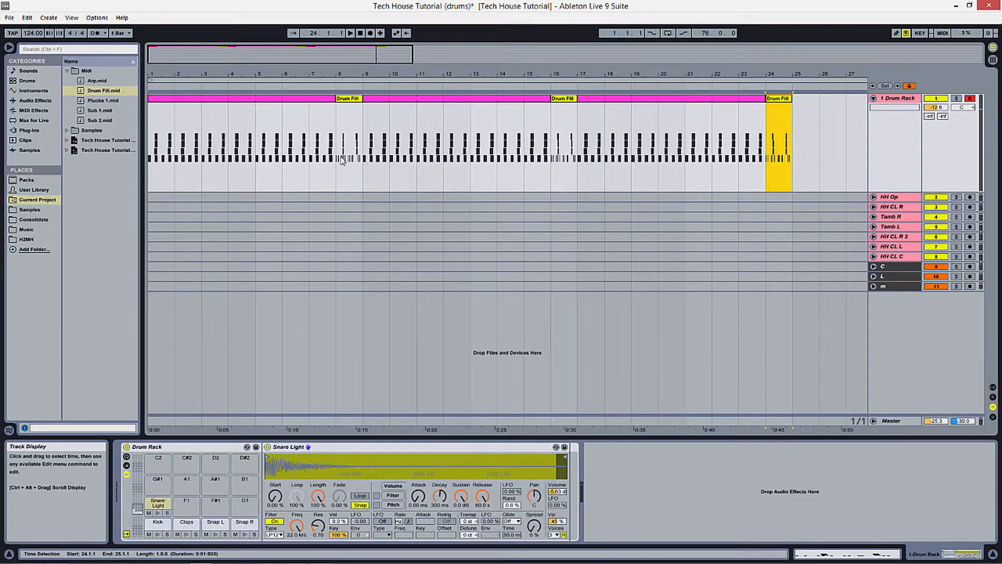
pyautogui.click(267, 137)
pyautogui.press('space')
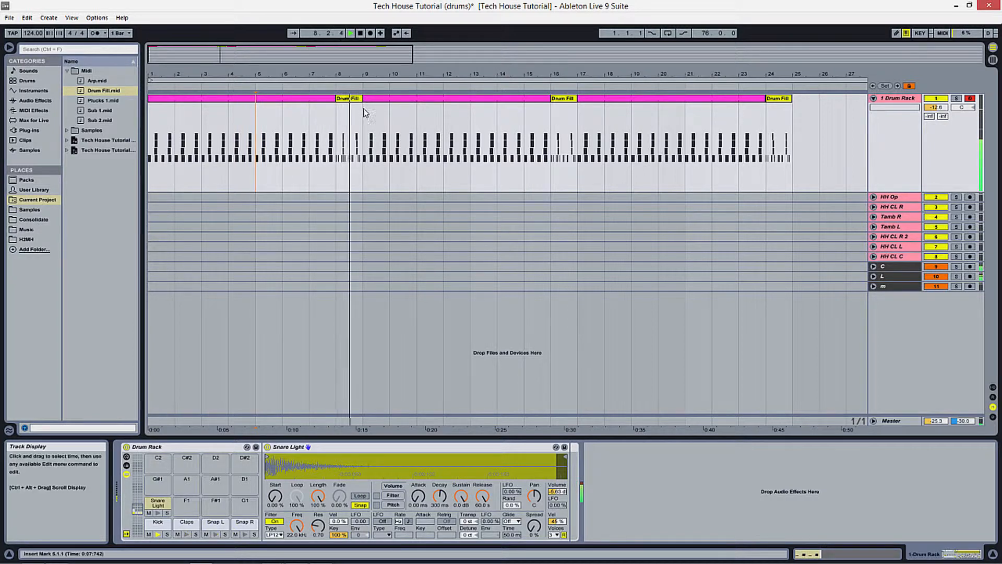
pyautogui.press('space')
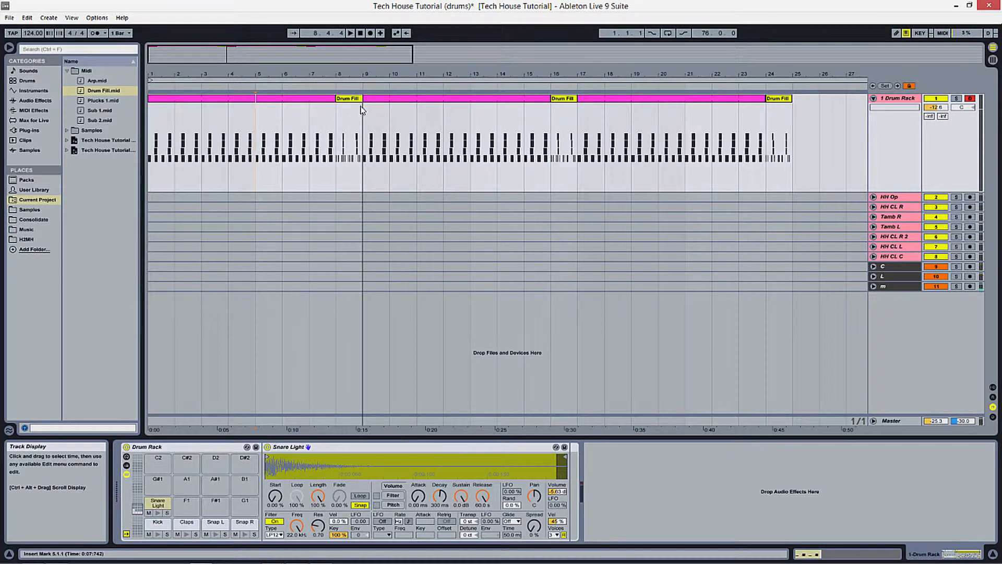
# Open the Drum Fill clip at bar 8 in an enlarged note editor and move all its Kick notes to the Snare Light row
pyautogui.click(349, 99)
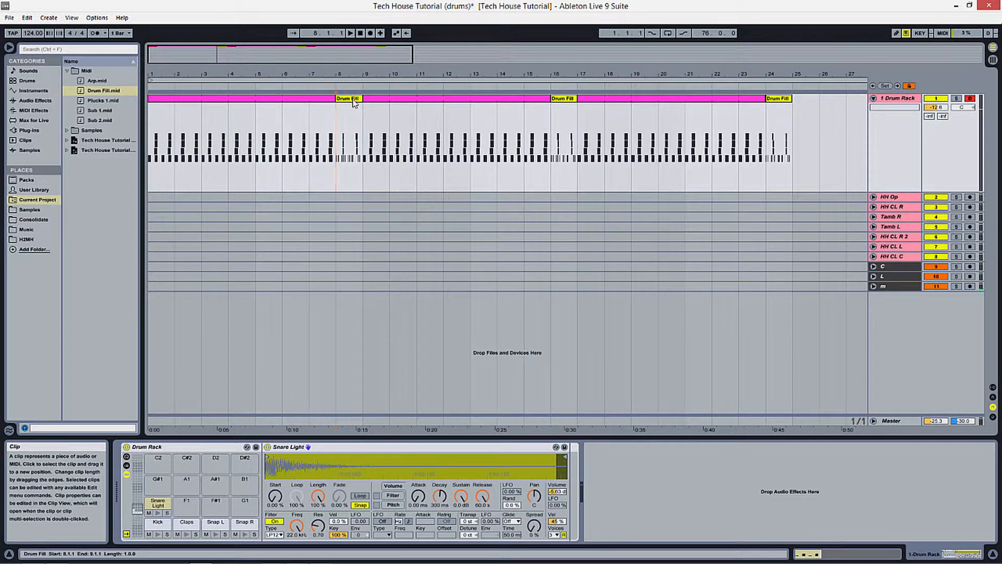
pyautogui.doubleClick(353, 103)
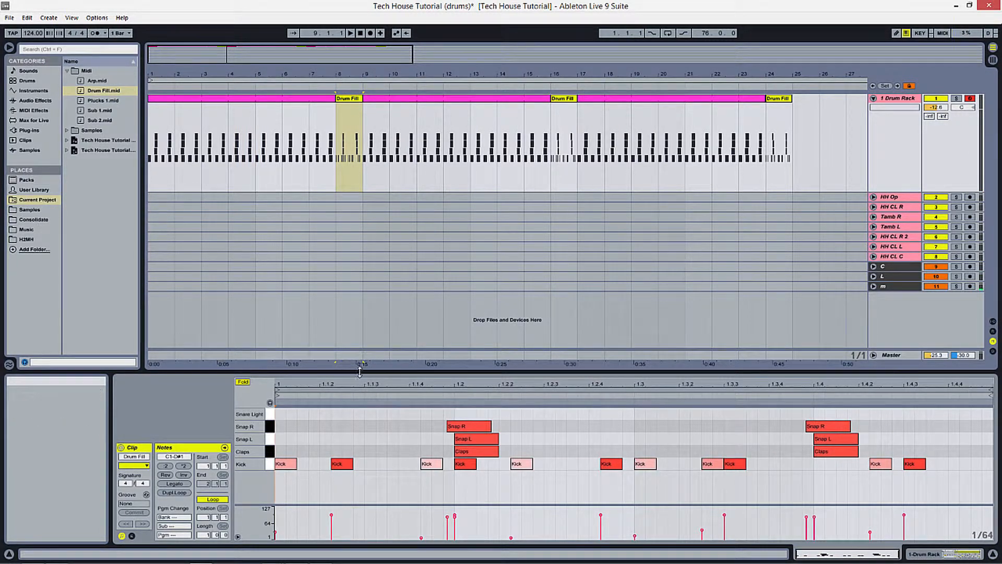
pyautogui.moveTo(360, 371); pyautogui.dragTo(361, 350)
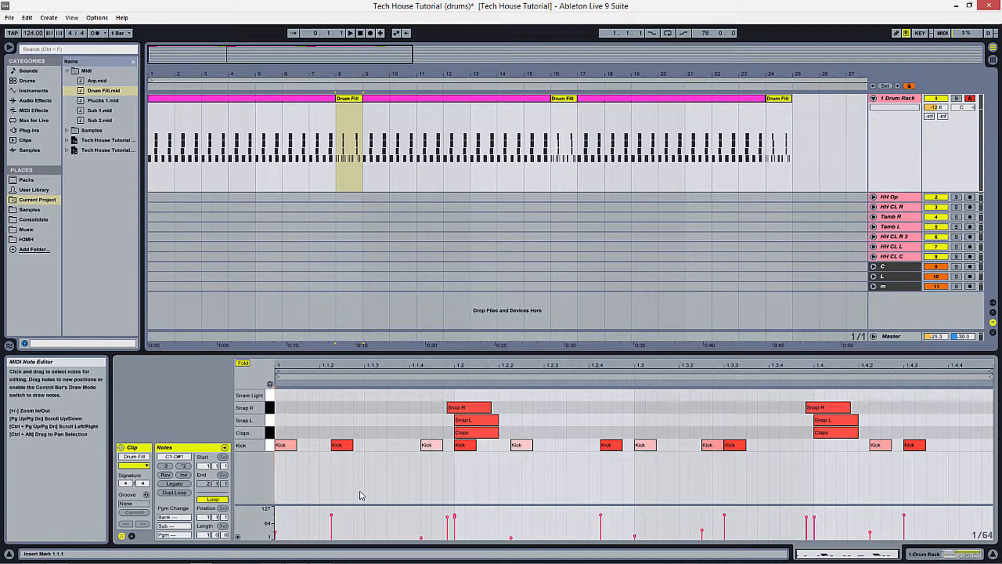
pyautogui.click(269, 447)
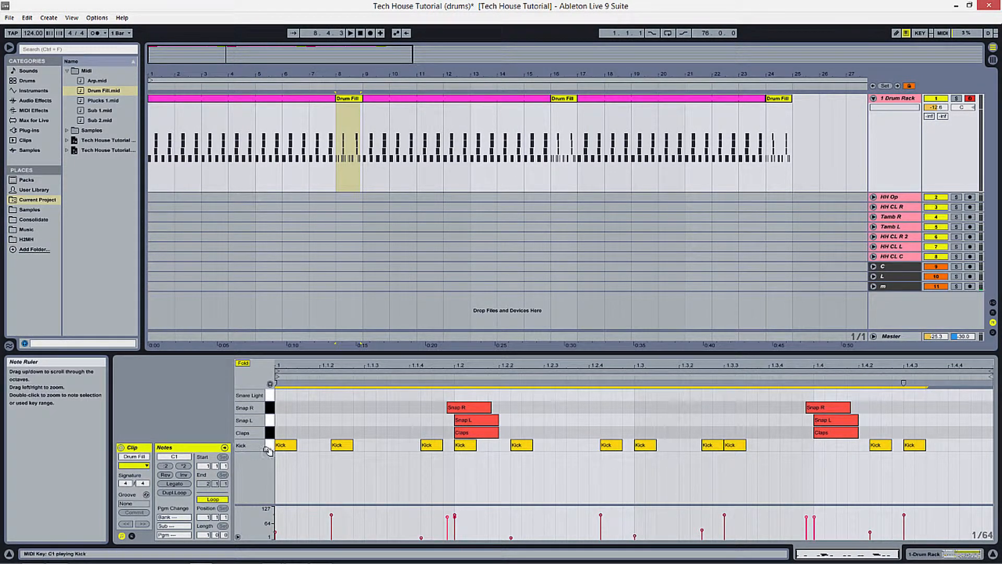
pyautogui.moveTo(282, 451); pyautogui.dragTo(287, 401)
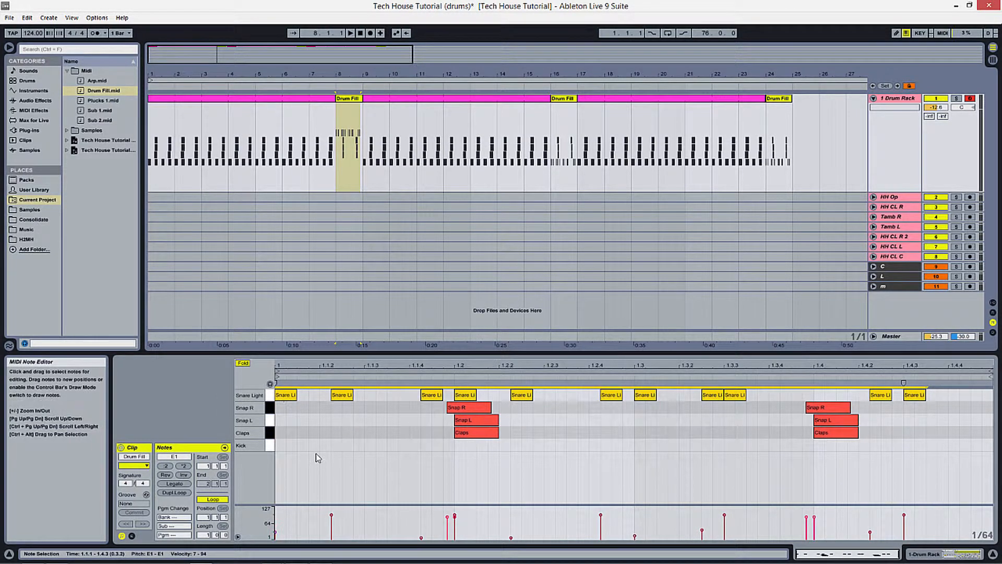
# Move both Snap R notes in the bar 8 Drum Fill clip onto the Claps row
pyautogui.click(464, 412)
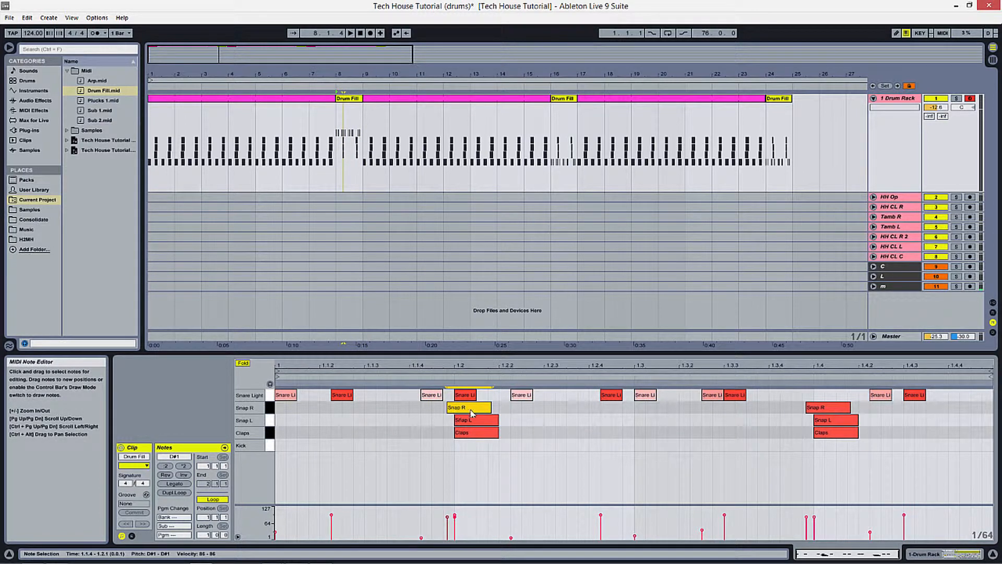
pyautogui.click(271, 413)
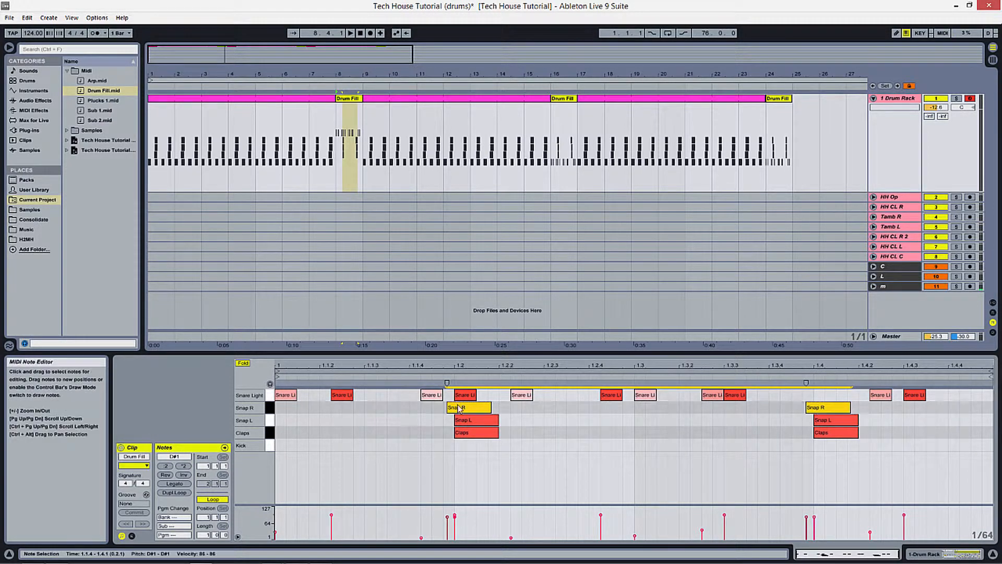
pyautogui.moveTo(465, 411); pyautogui.dragTo(467, 433)
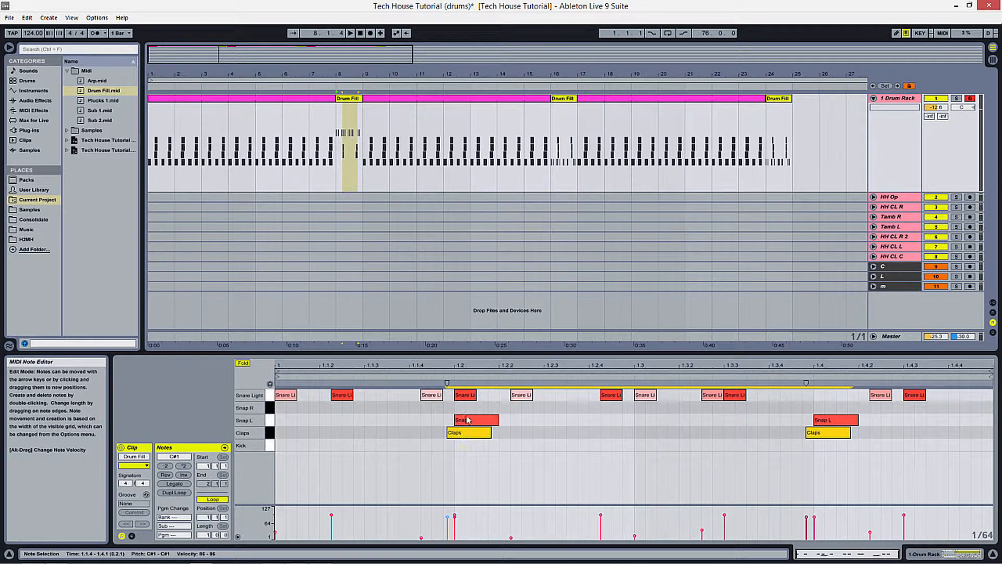
# Copy the Drum Fill clip's two Snap L notes to the Snap R row and play the arrangement from bar 6 through the fill
pyautogui.click(270, 420)
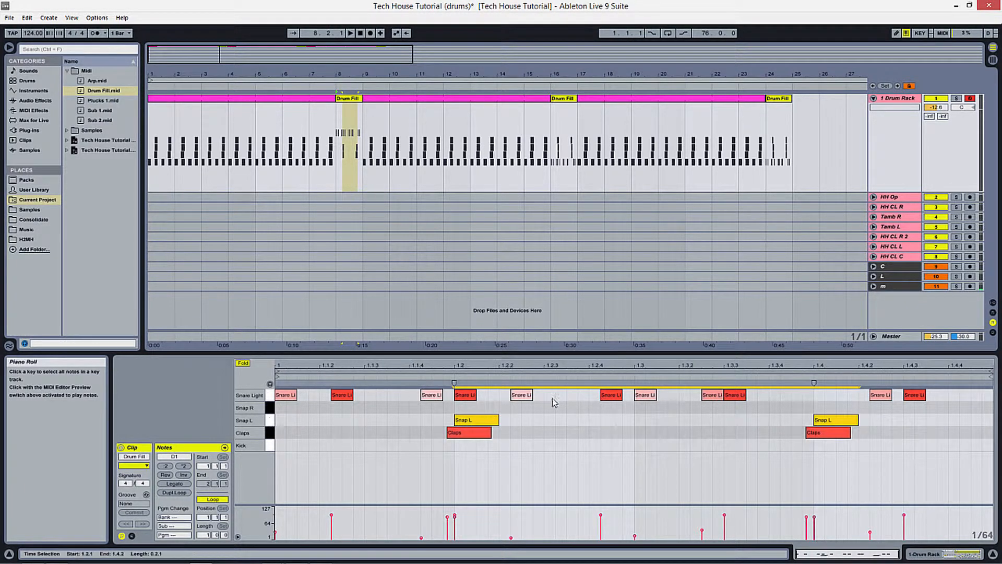
pyautogui.keyDown('ctrl'); pyautogui.moveTo(490, 426); pyautogui.dragTo(488, 414); pyautogui.keyUp('ctrl')
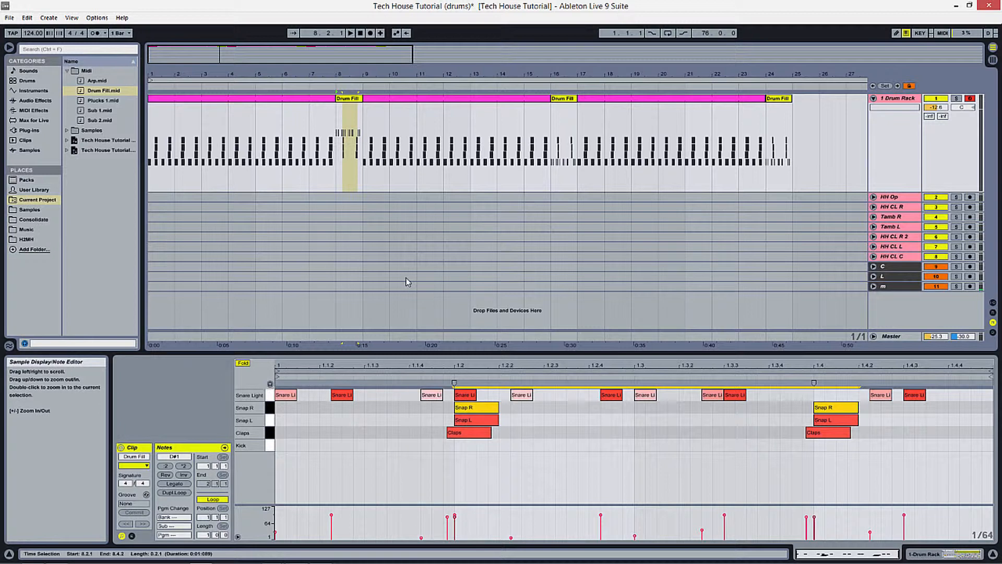
pyautogui.click(286, 146)
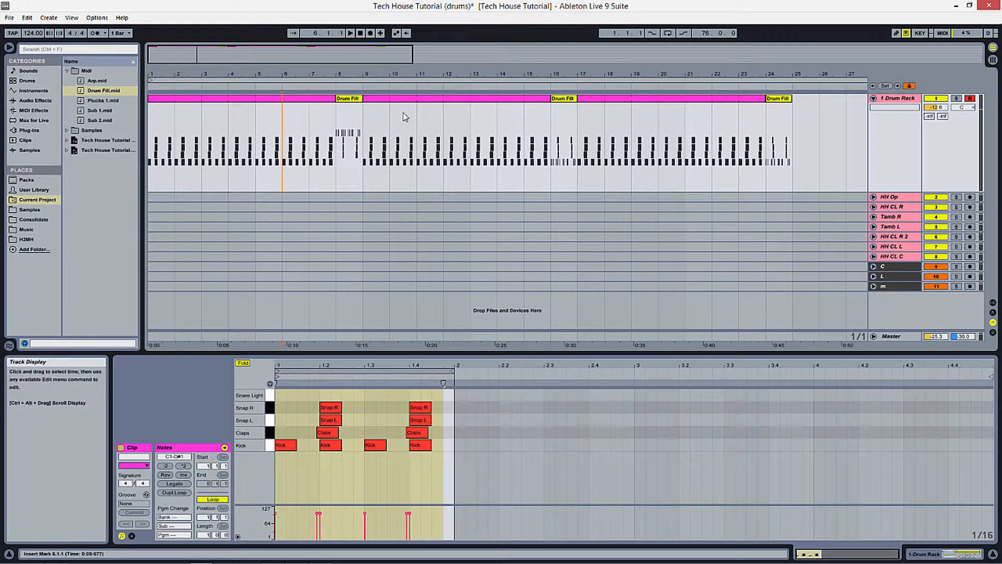
pyautogui.press('space')
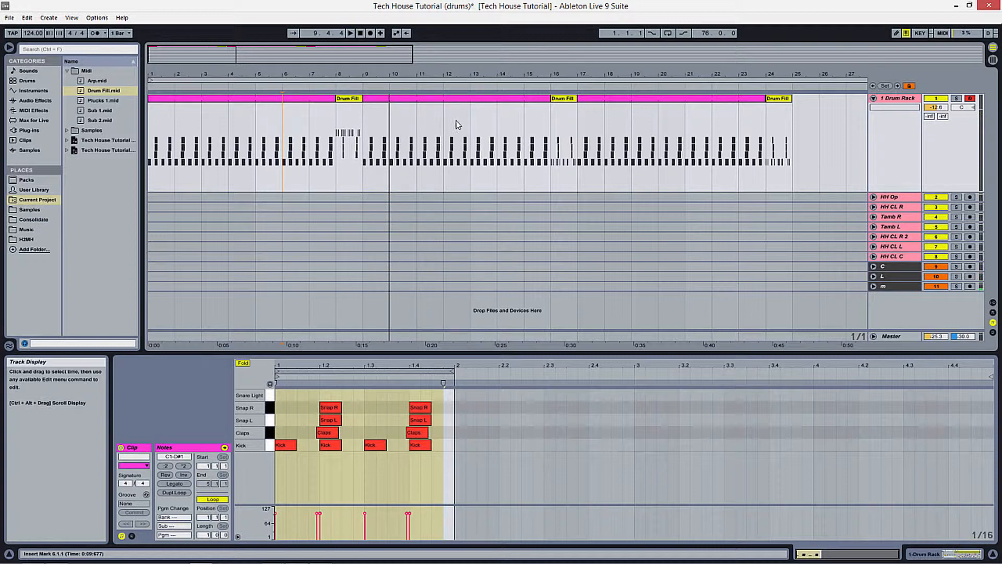
# Unfold the HH Op track and open the Hi Hats folder within the project's Samples
pyautogui.click(889, 195)
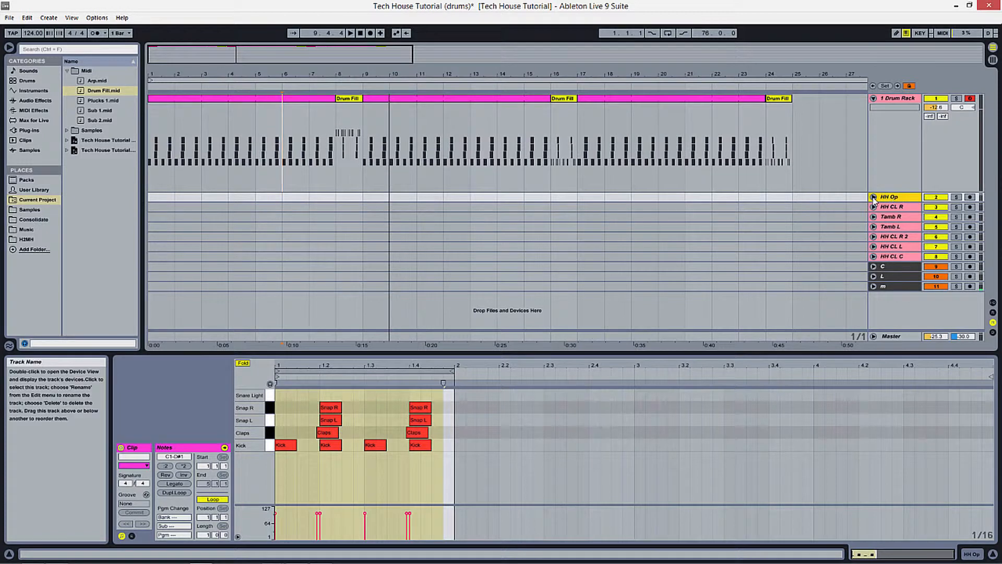
pyautogui.click(874, 197)
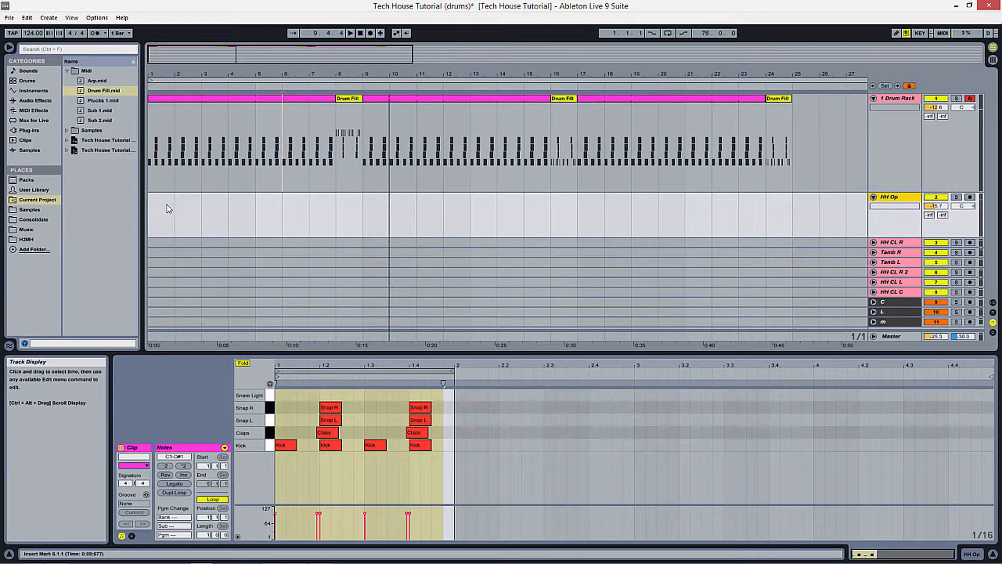
pyautogui.click(68, 71)
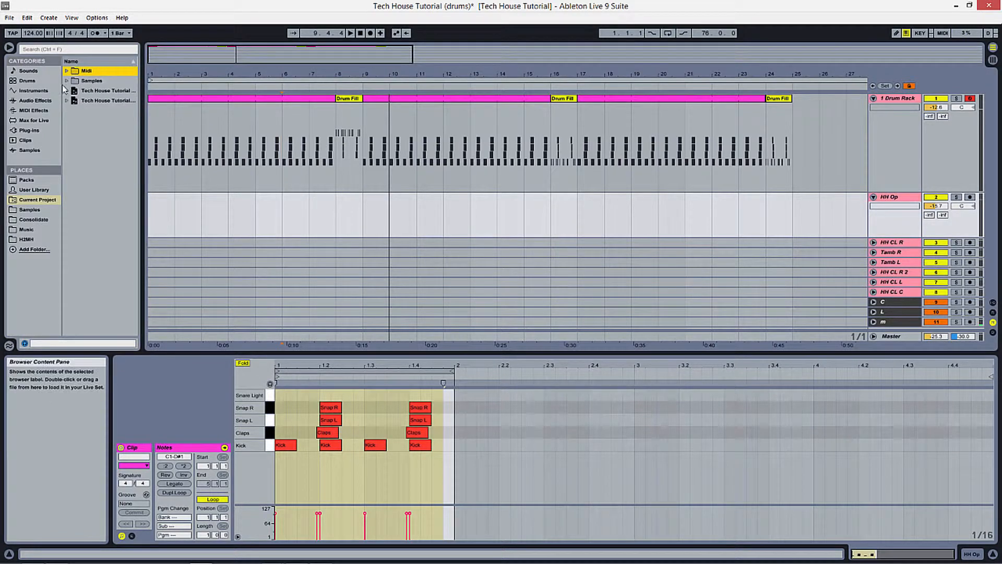
pyautogui.click(68, 81)
pyautogui.click(75, 91)
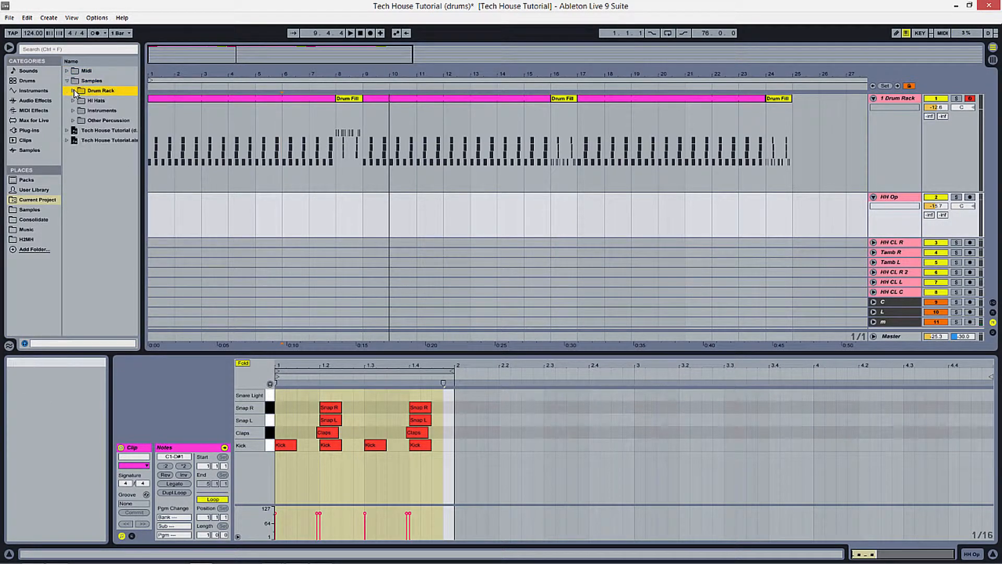
pyautogui.click(73, 101)
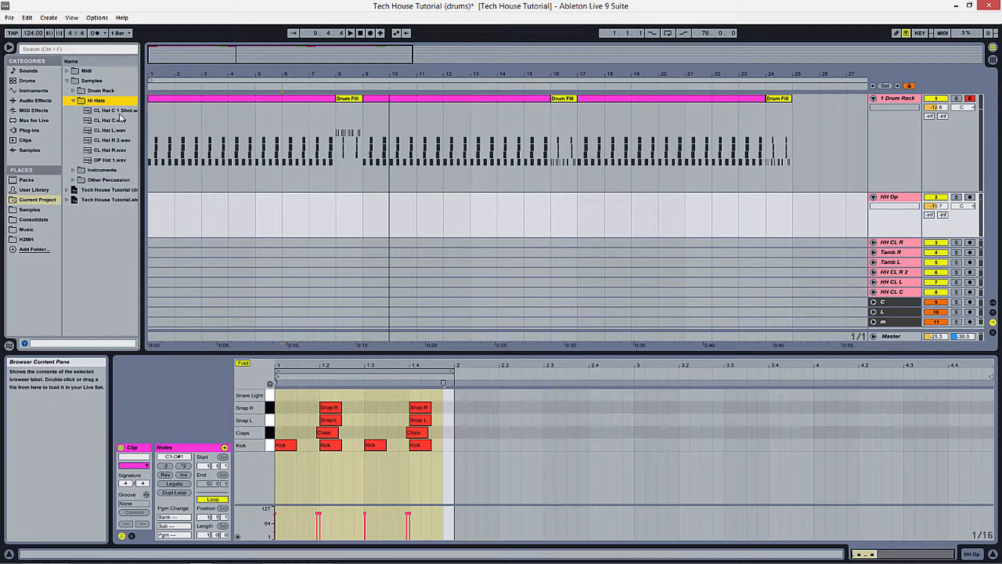
# Widen the browser to show full sample names, preview OP Hat 1.wav and place it on the HH Op track at 1.2.1
pyautogui.moveTo(141, 135); pyautogui.dragTo(148, 135)
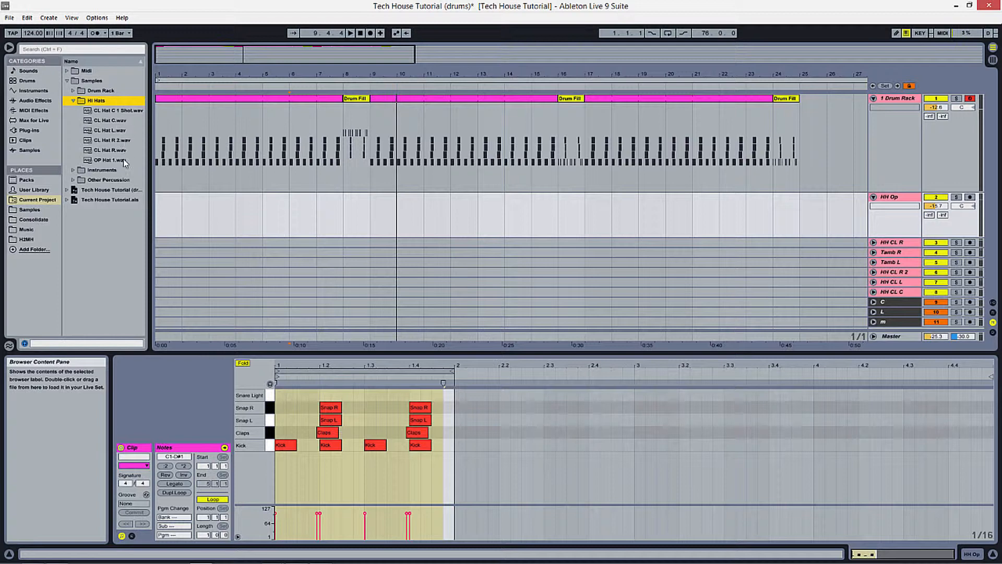
pyautogui.click(101, 161)
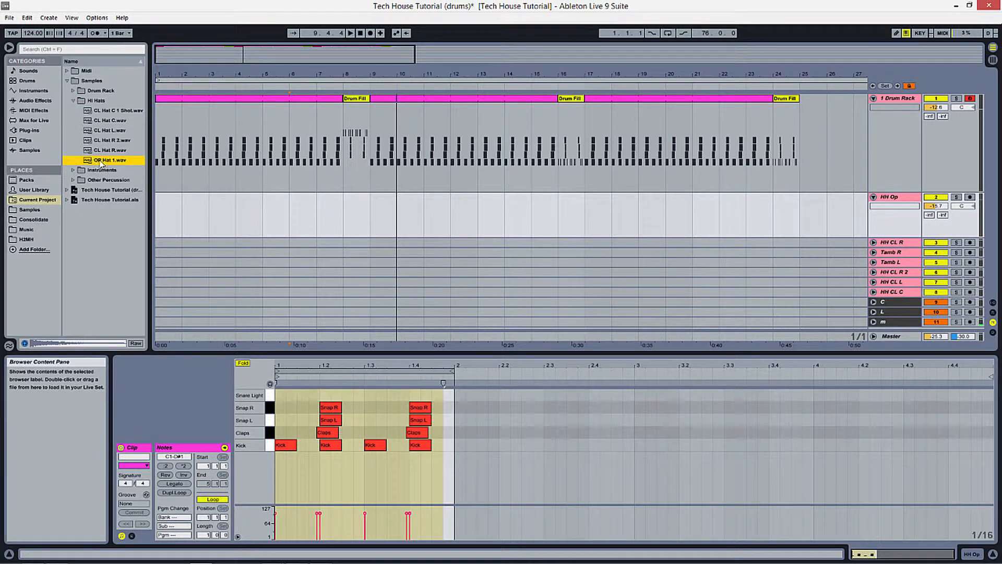
pyautogui.moveTo(100, 161); pyautogui.dragTo(165, 218)
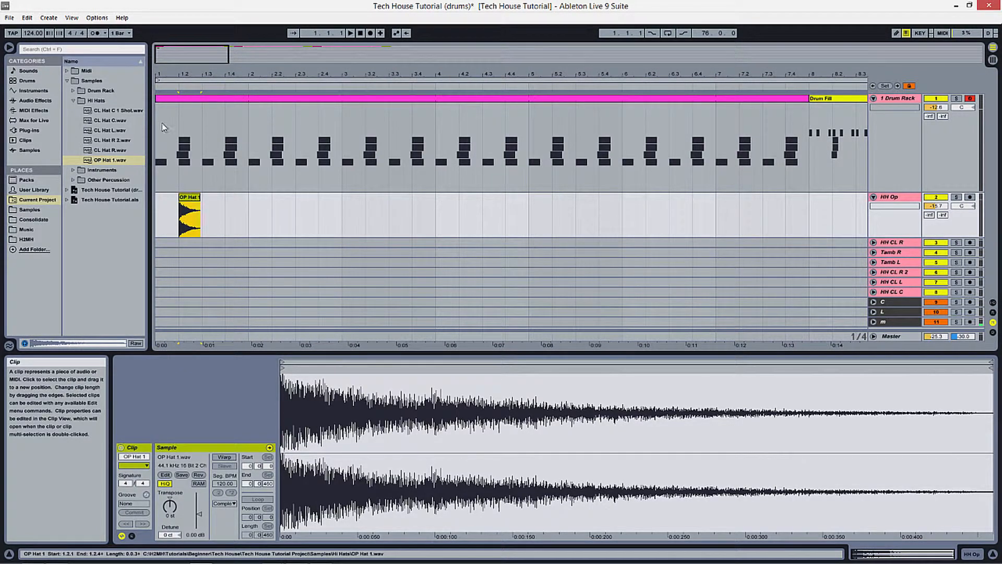
# Arrange four OP Hat 1 clips on the offbeats from 1.1.3 to 1.4.3 of the HH Op track and play them from bar 1
pyautogui.moveTo(180, 77); pyautogui.dragTo(344, 175)
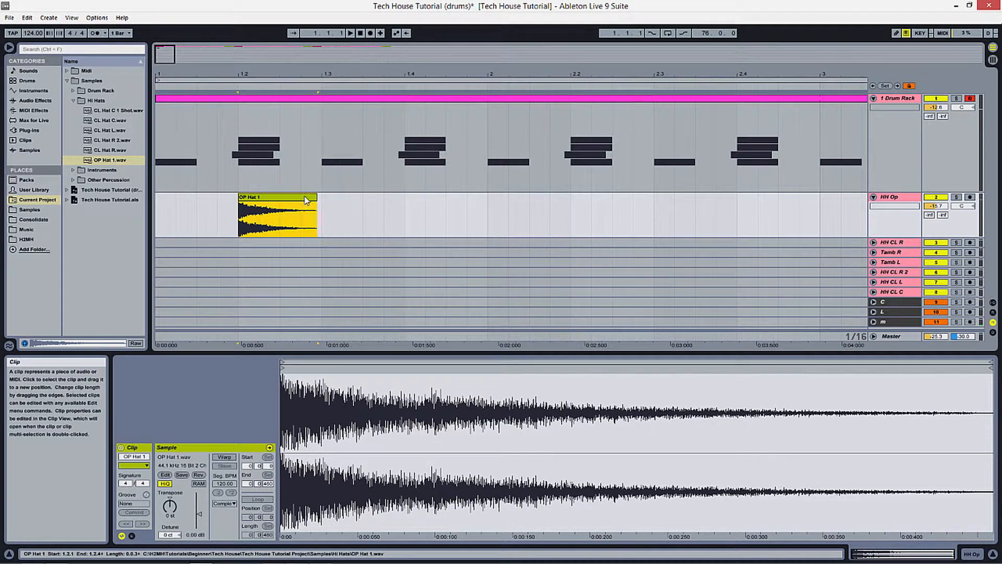
pyautogui.moveTo(306, 200); pyautogui.dragTo(477, 216)
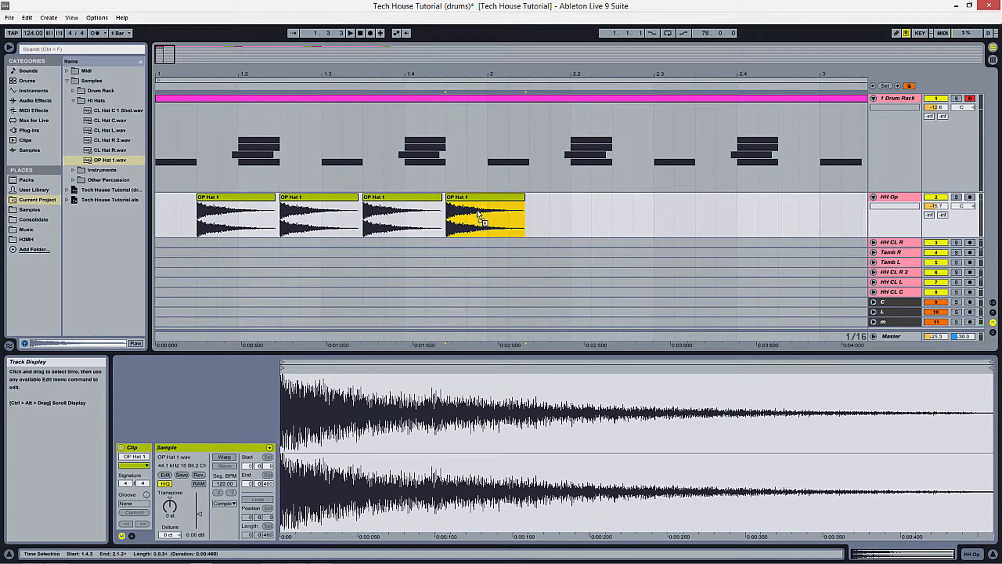
pyautogui.click(161, 222)
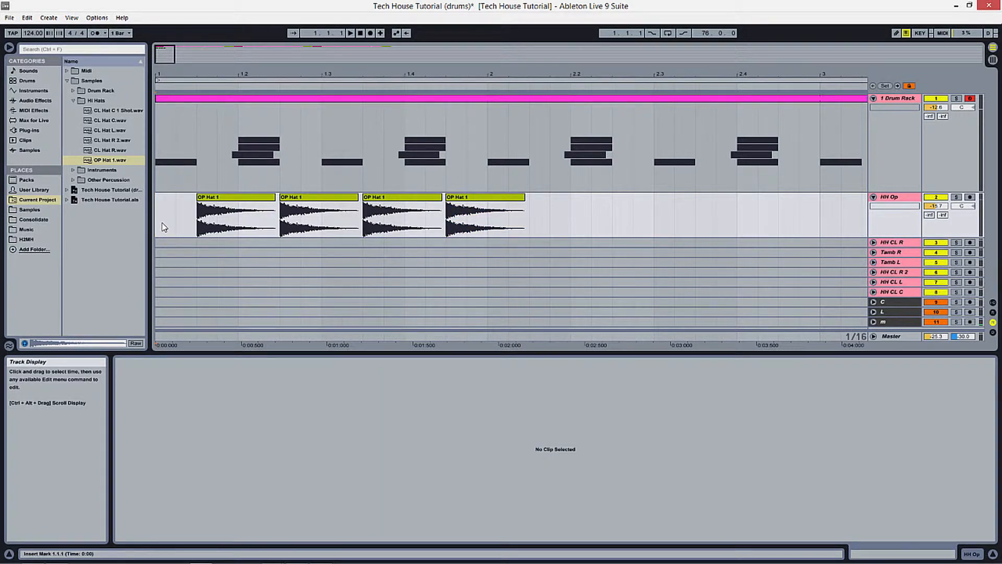
pyautogui.press('space')
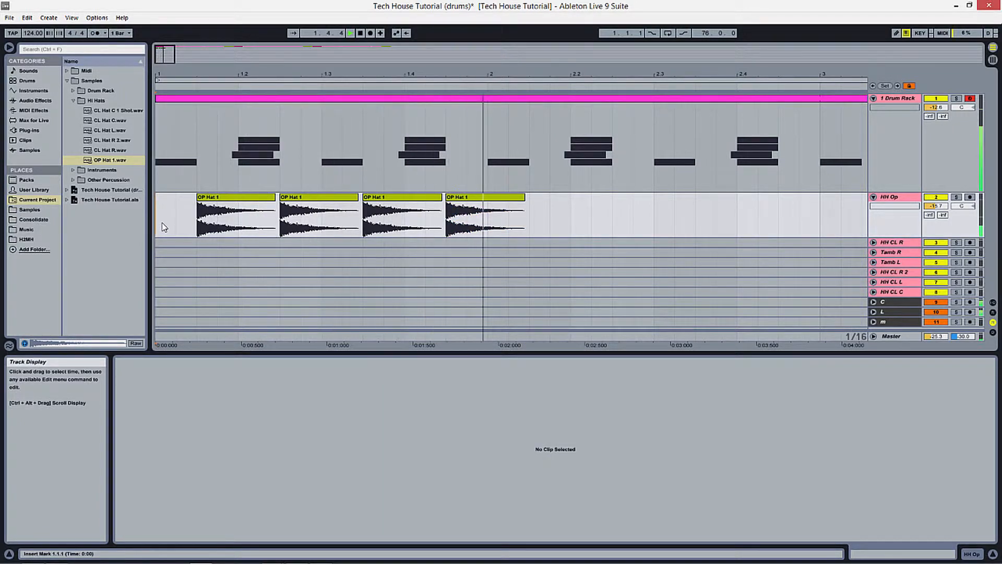
pyautogui.press('space')
pyautogui.click(505, 204)
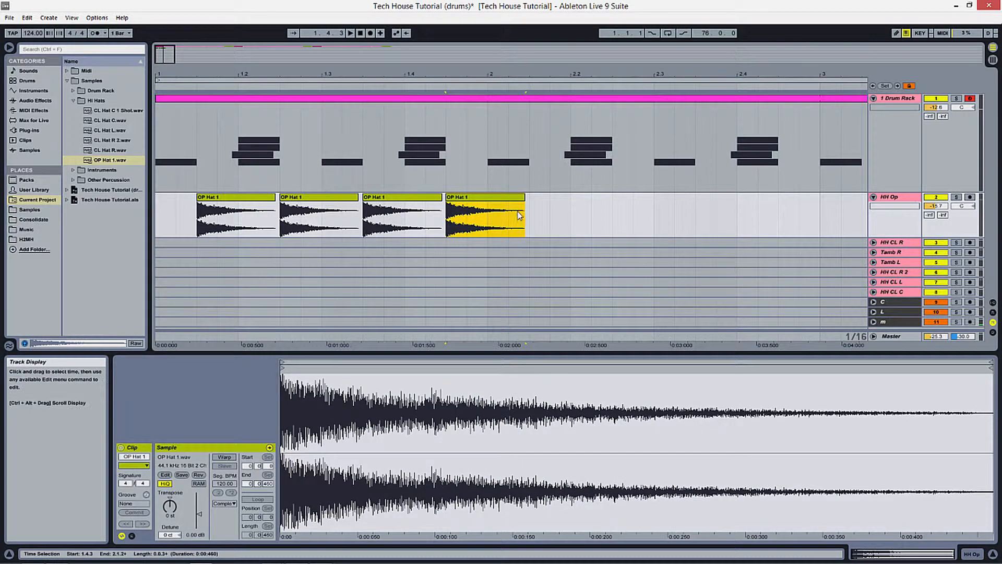
pyautogui.moveTo(481, 75); pyautogui.dragTo(481, 63)
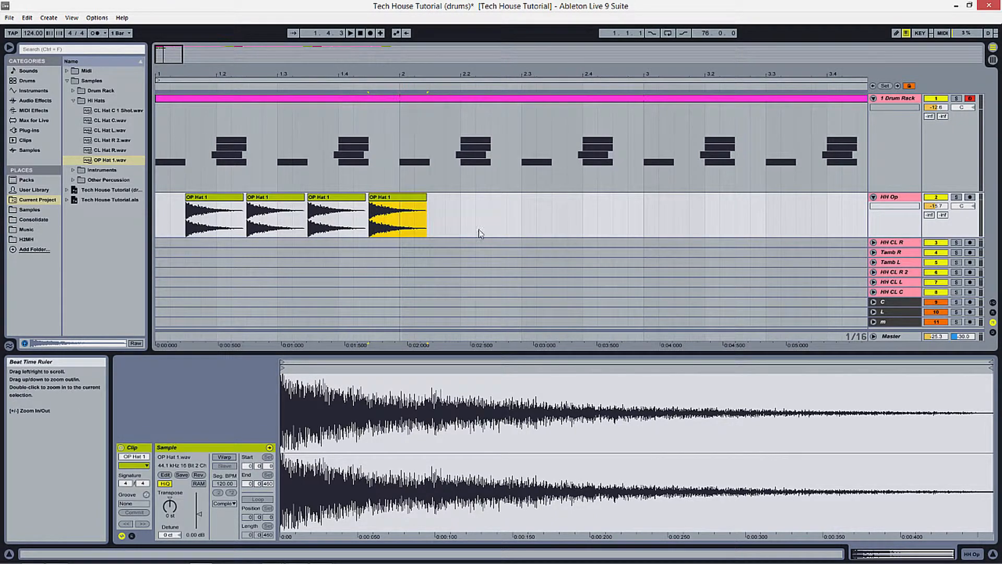
pyautogui.moveTo(394, 196); pyautogui.dragTo(462, 200)
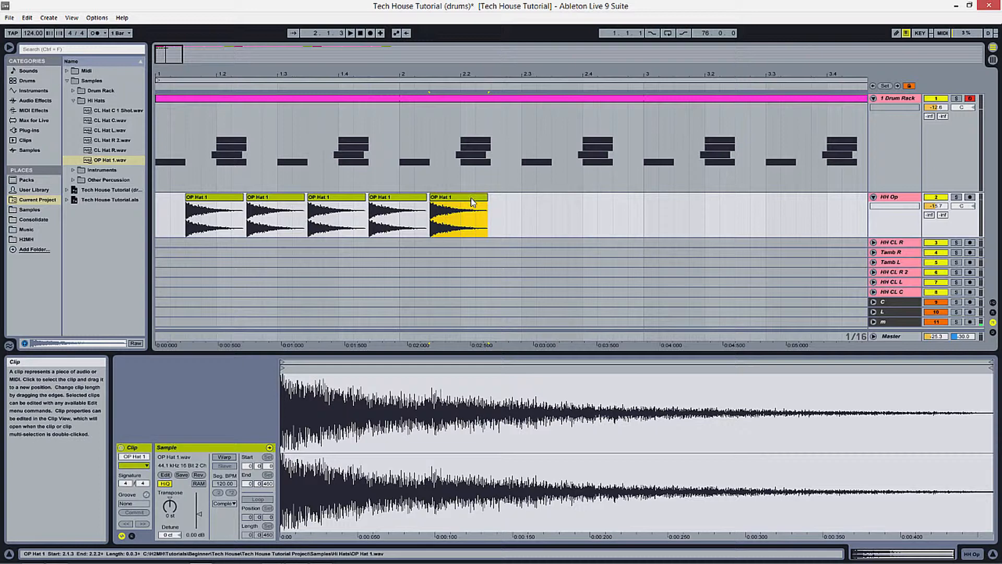
pyautogui.press('Delete')
# Duplicate the four OP Hat 1 clips as a one-bar selection from 1.1.3, and duplicate the resulting eight clips up to 5.1.3
pyautogui.click(436, 220)
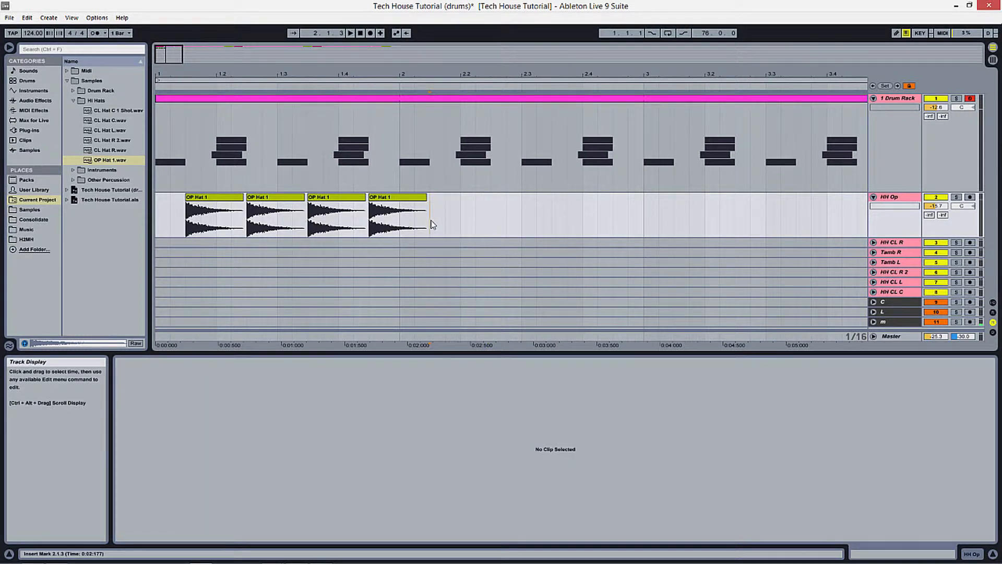
pyautogui.moveTo(432, 225); pyautogui.dragTo(187, 229)
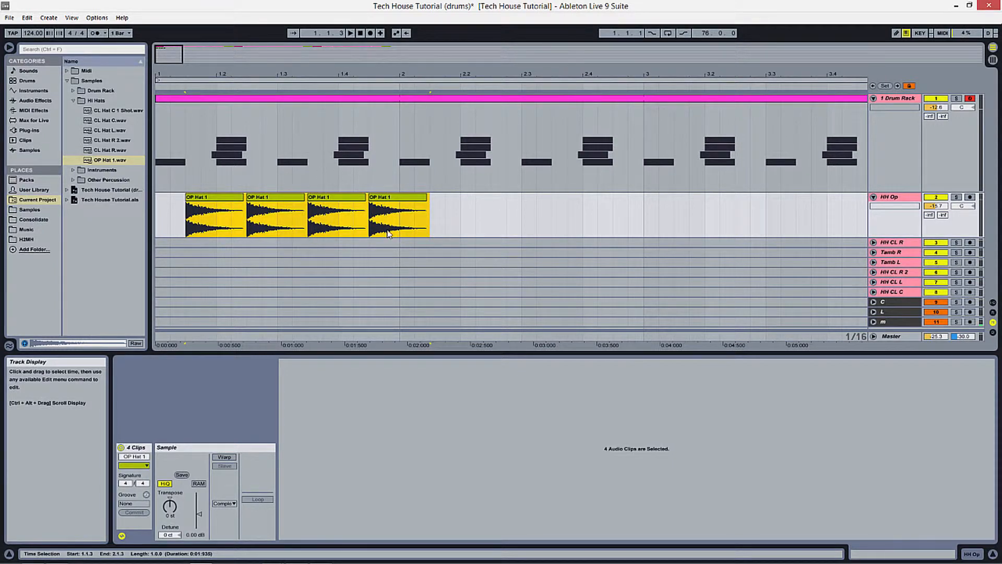
pyautogui.hotkey('ctrl', 'd')
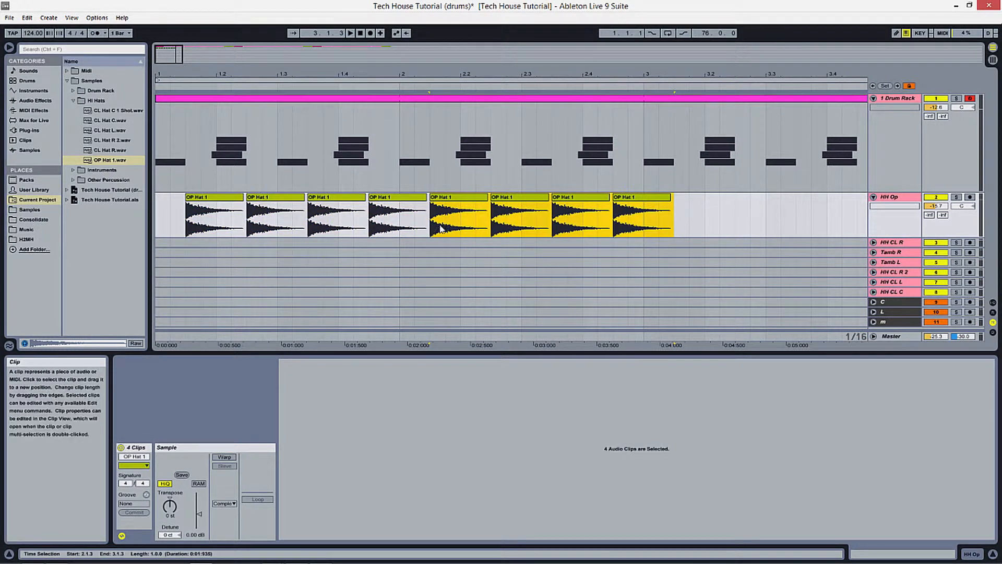
pyautogui.moveTo(673, 220); pyautogui.dragTo(189, 227)
pyautogui.hotkey('ctrl', 'd')
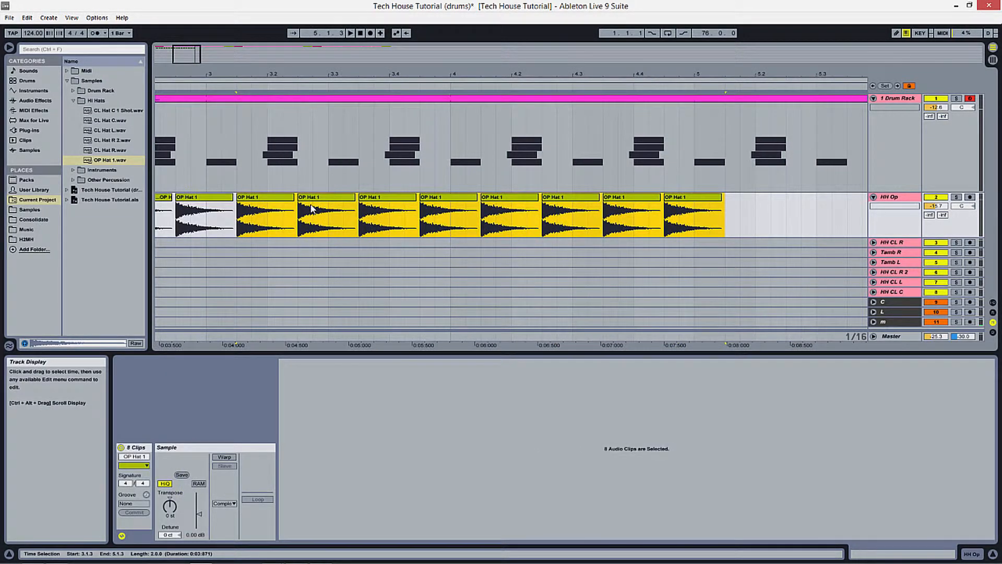
# Keep duplicating the whole run of OP Hat 1 clips on the HH Op track until it reaches 25.1.3
pyautogui.moveTo(429, 73); pyautogui.dragTo(430, 58)
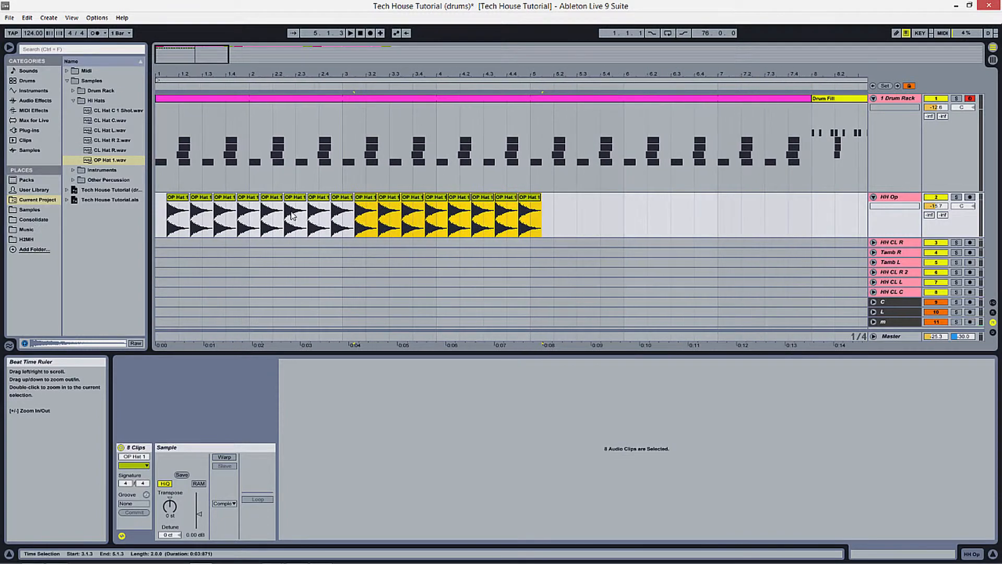
pyautogui.keyDown('shift'); pyautogui.click(166, 231); pyautogui.keyUp('shift')
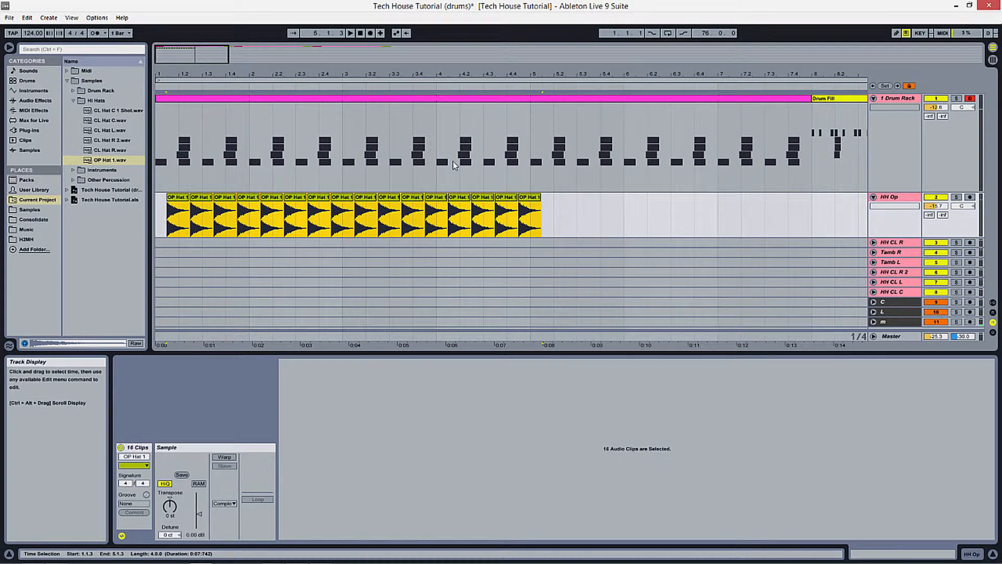
pyautogui.hotkey('ctrl', 'd')
pyautogui.moveTo(567, 68); pyautogui.dragTo(565, 44)
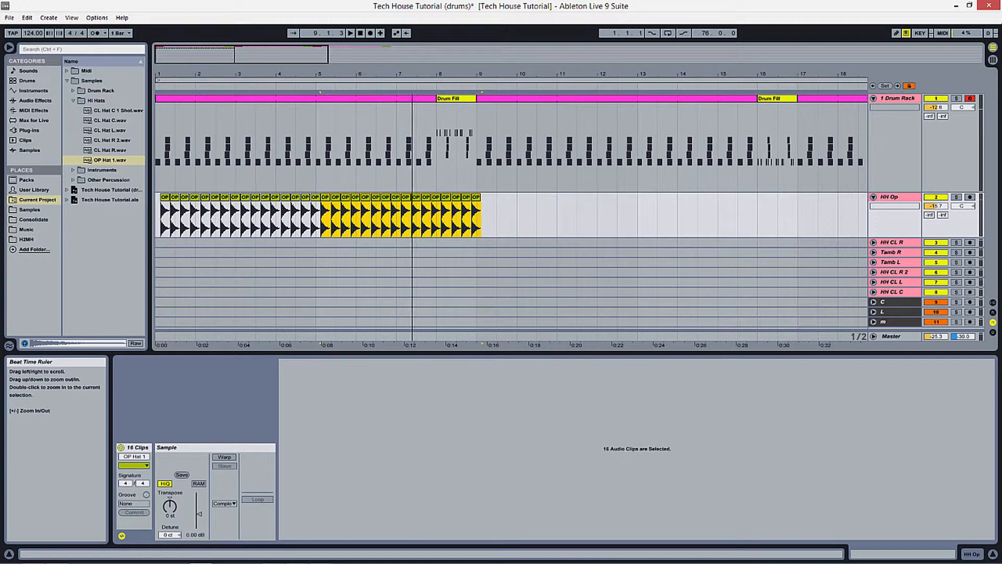
pyautogui.keyDown('shift'); pyautogui.click(160, 232); pyautogui.keyUp('shift')
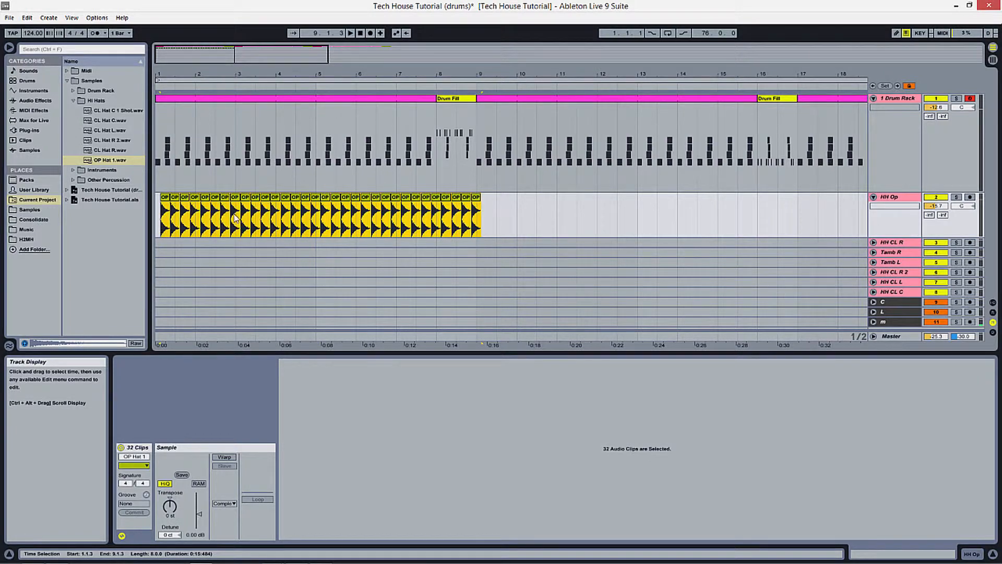
pyautogui.hotkey('ctrl', 'd')
pyautogui.moveTo(683, 74); pyautogui.dragTo(410, 62)
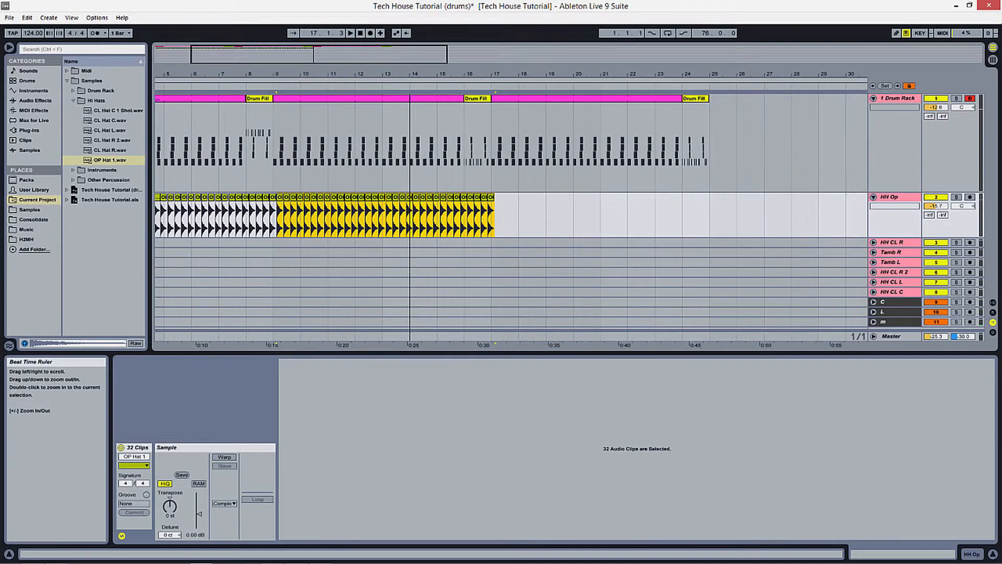
pyautogui.hotkey('ctrl', 'd')
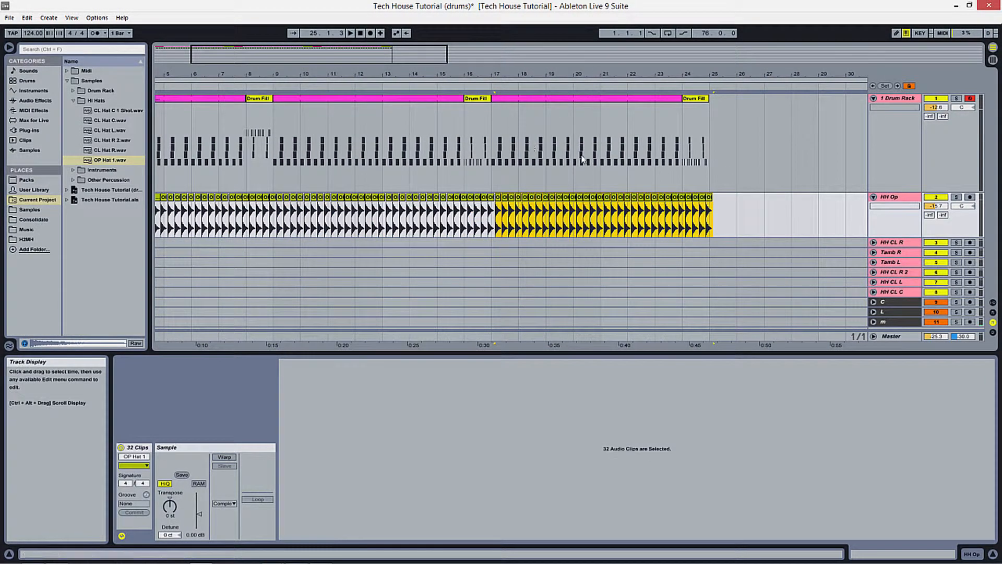
# Play the arrangement from bar 3 to hear the open hats with the drums
pyautogui.moveTo(157, 74); pyautogui.dragTo(308, 83)
pyautogui.click(243, 168)
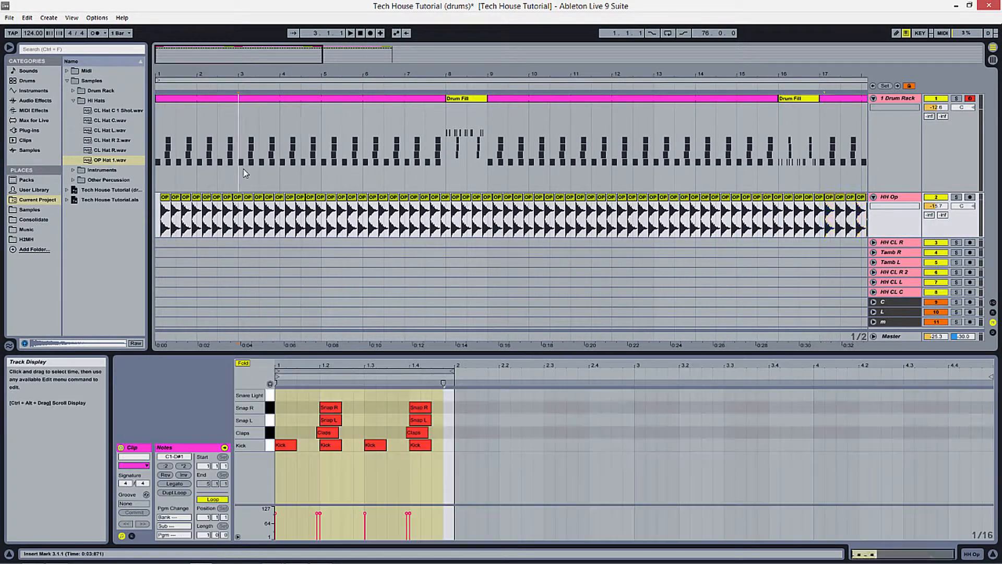
pyautogui.press('space')
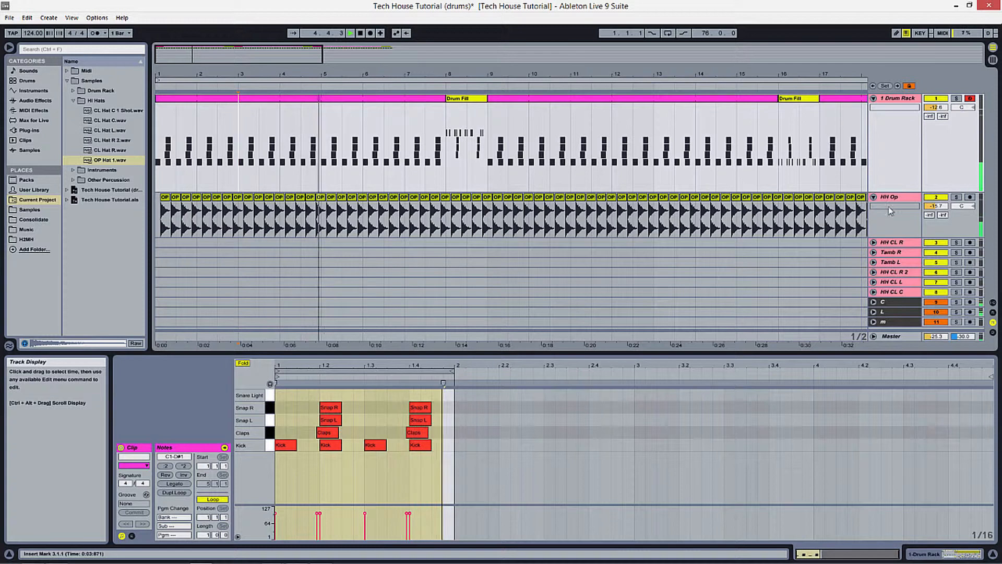
pyautogui.press('space')
# Unfold the HH CL R track and place the CL Hat R.wav sample on it at the start of bar 1
pyautogui.click(885, 244)
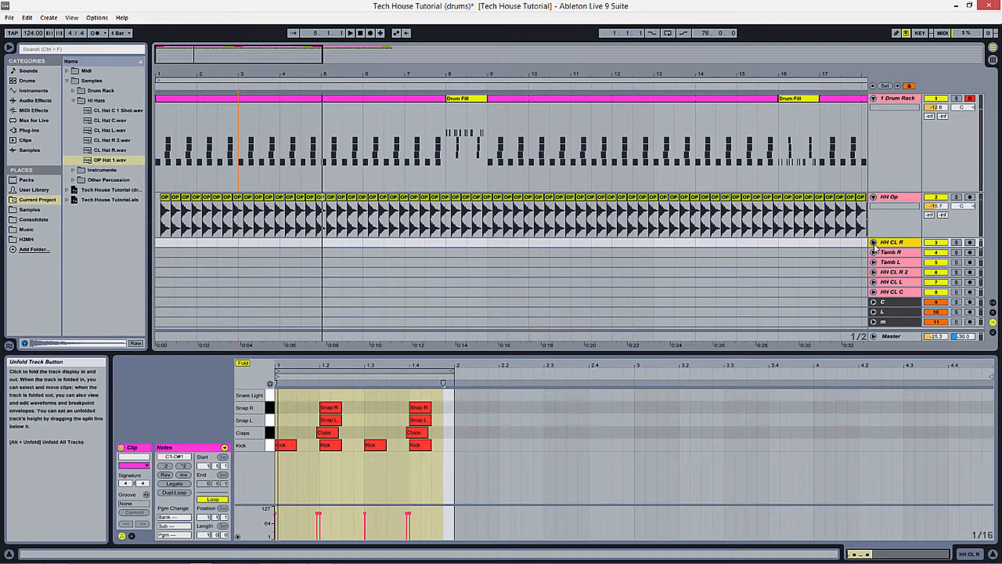
pyautogui.click(874, 242)
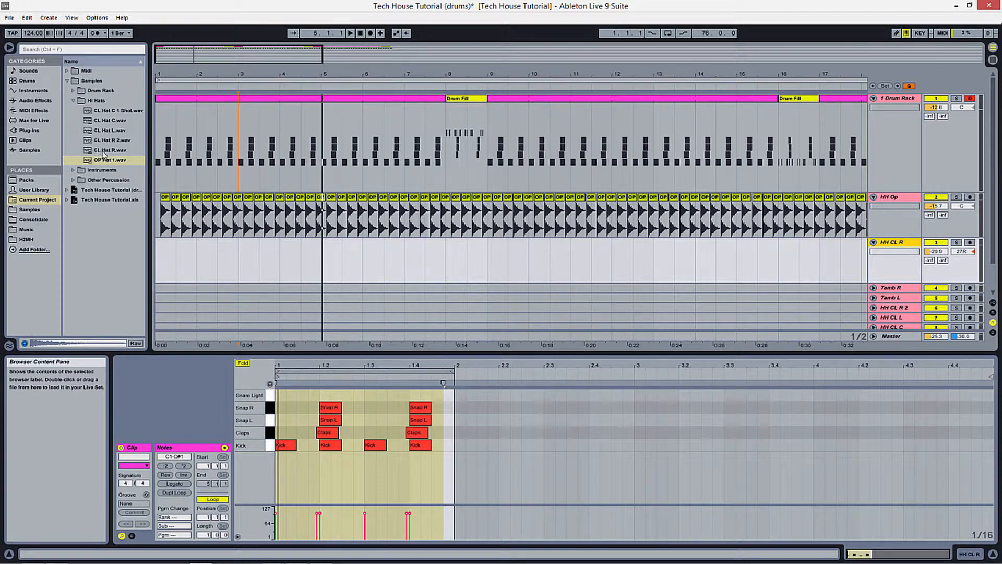
pyautogui.moveTo(104, 151); pyautogui.dragTo(190, 252)
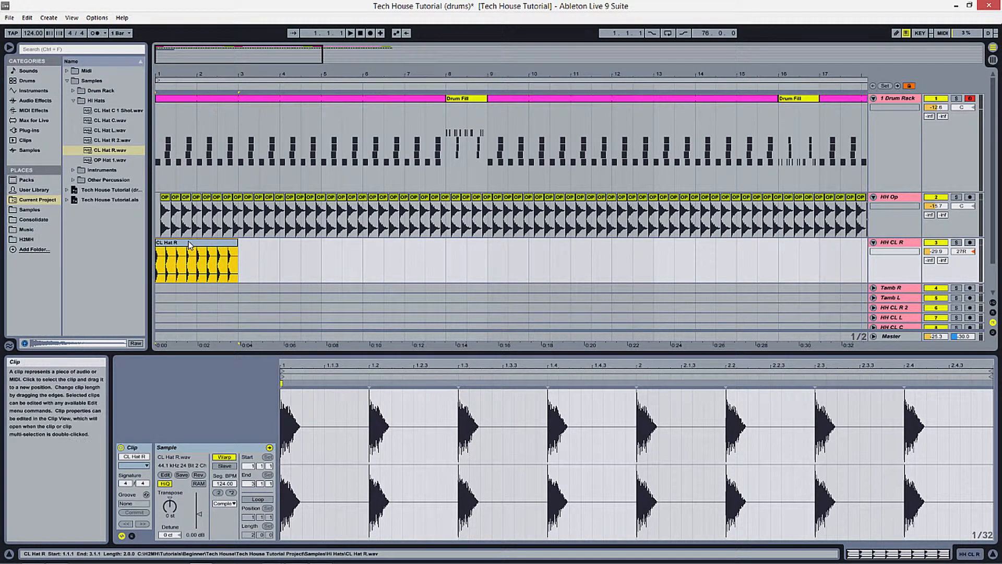
# Turn on looping for the CL Hat R clip on the HH CL R track
pyautogui.moveTo(176, 74); pyautogui.dragTo(176, 157)
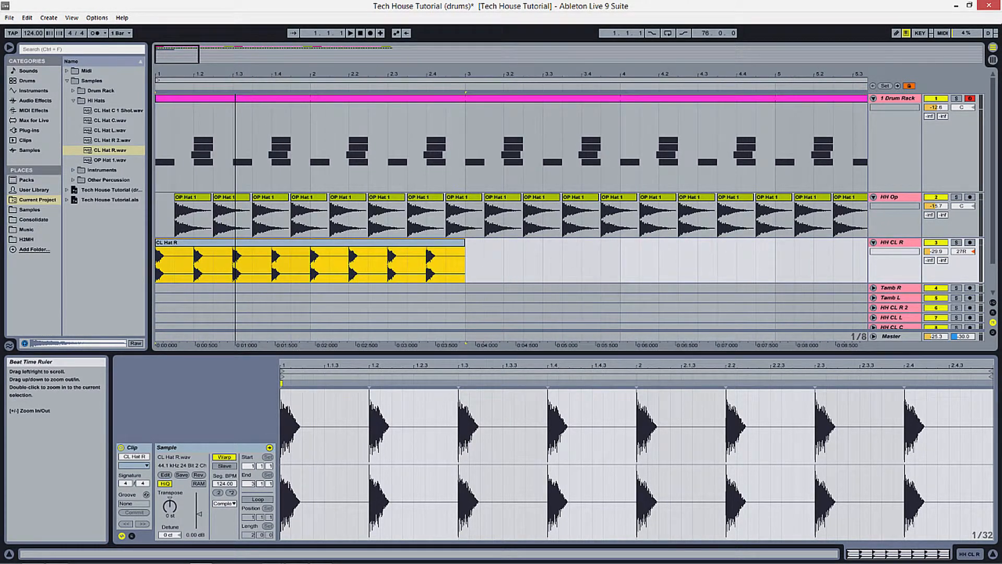
pyautogui.moveTo(159, 276); pyautogui.dragTo(458, 269)
pyautogui.click(459, 268)
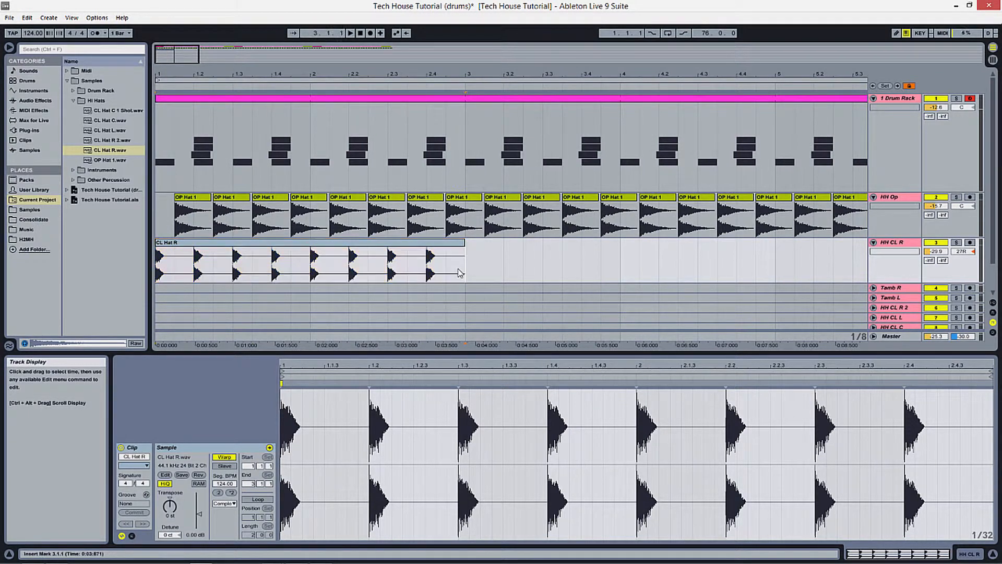
pyautogui.doubleClick(397, 254)
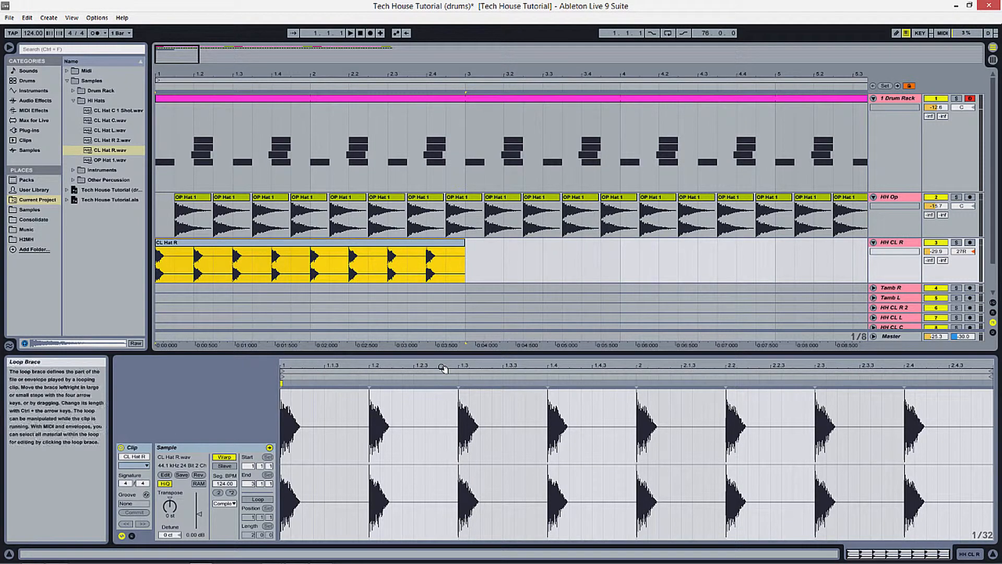
pyautogui.click(258, 499)
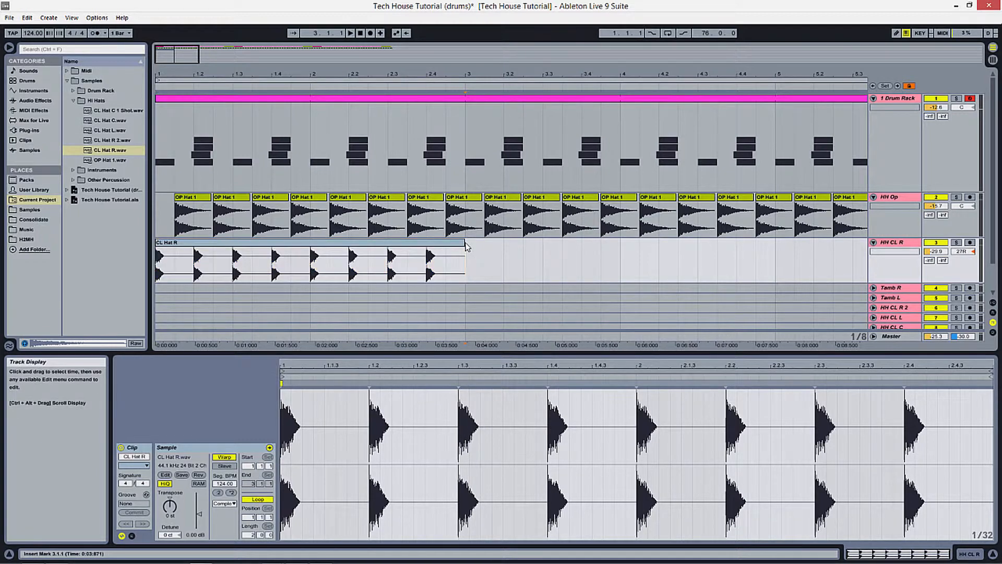
# Extend the looped CL Hat R clip to bar 25, level with the drums, and play the arrangement from bar 1
pyautogui.moveTo(466, 246); pyautogui.dragTo(797, 244)
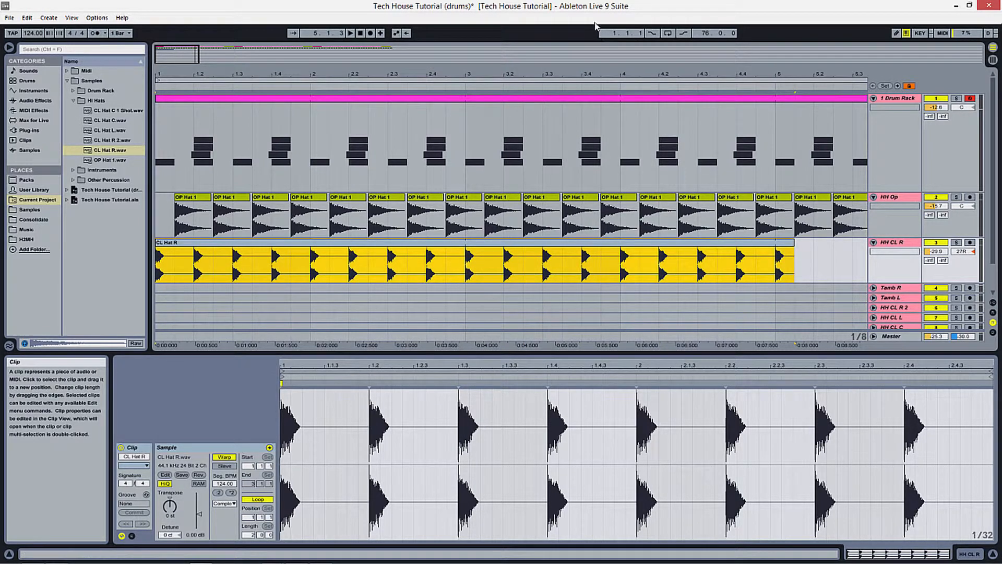
pyautogui.moveTo(616, 69); pyautogui.dragTo(616, 44)
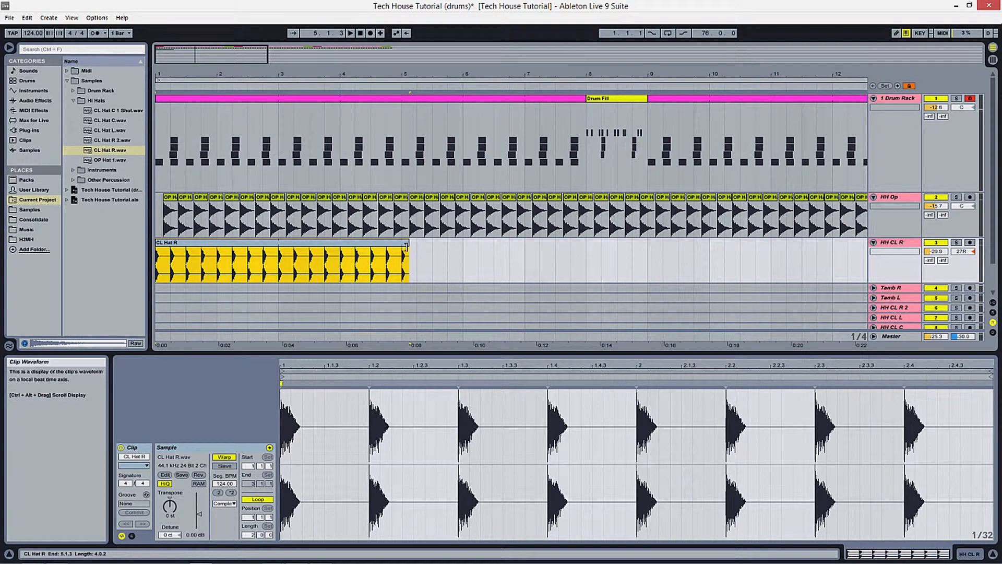
pyautogui.moveTo(409, 245); pyautogui.dragTo(824, 245)
pyautogui.moveTo(636, 73); pyautogui.dragTo(636, 42)
pyautogui.moveTo(386, 242); pyautogui.dragTo(670, 241)
pyautogui.click(159, 263)
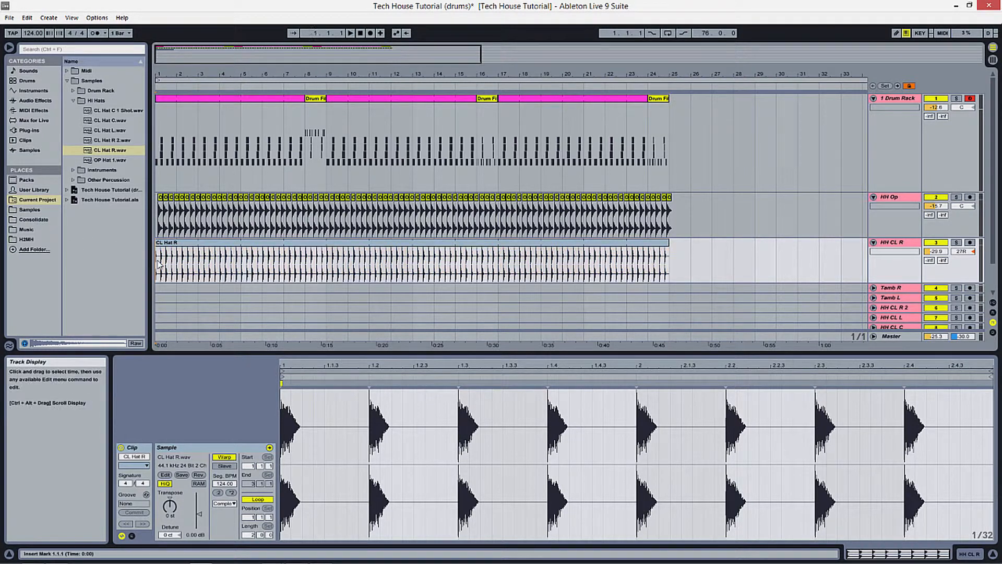
pyautogui.press('space')
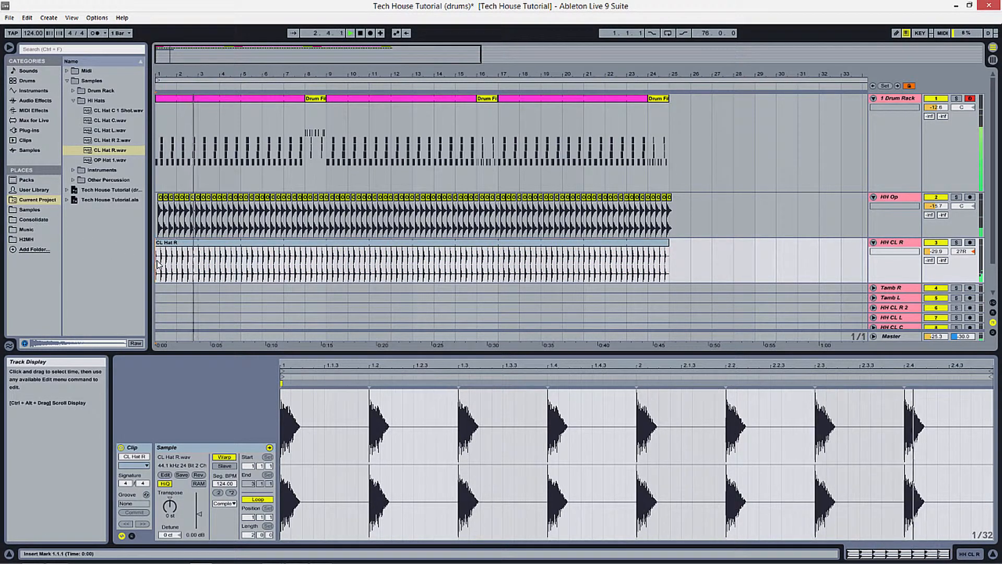
# Unfold the Tamb R track and place the Tamb R.wav sample from Other Percussion on it at 1.2.1
pyautogui.scroll(-3, 921, 257)
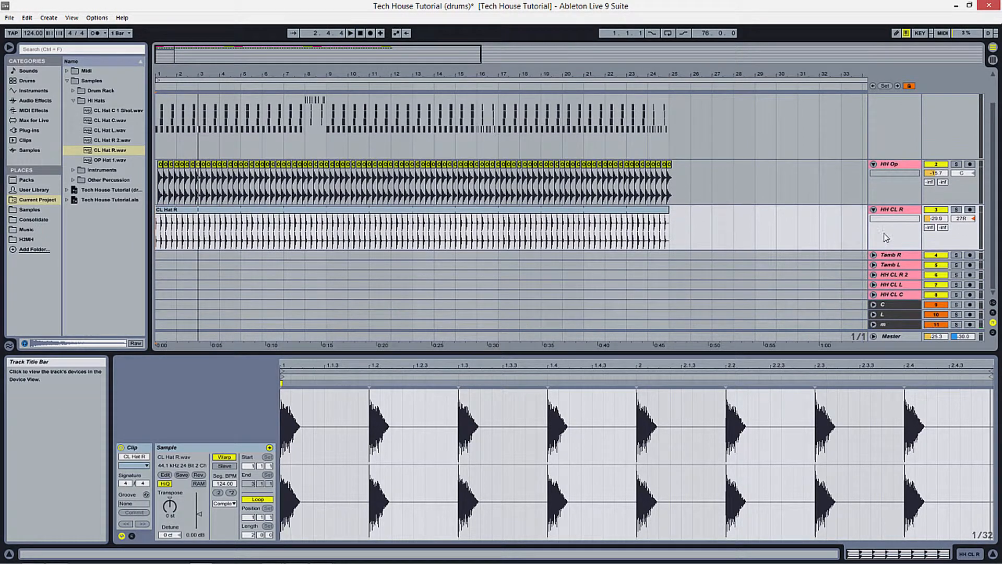
pyautogui.click(883, 254)
pyautogui.click(874, 255)
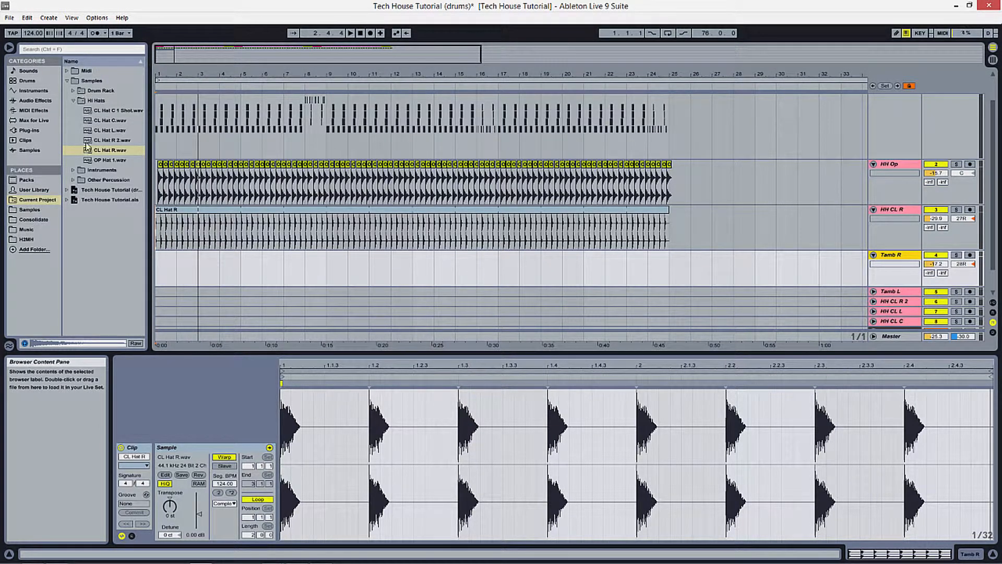
pyautogui.click(74, 180)
pyautogui.moveTo(107, 150); pyautogui.dragTo(182, 277)
pyautogui.moveTo(165, 74); pyautogui.dragTo(165, 151)
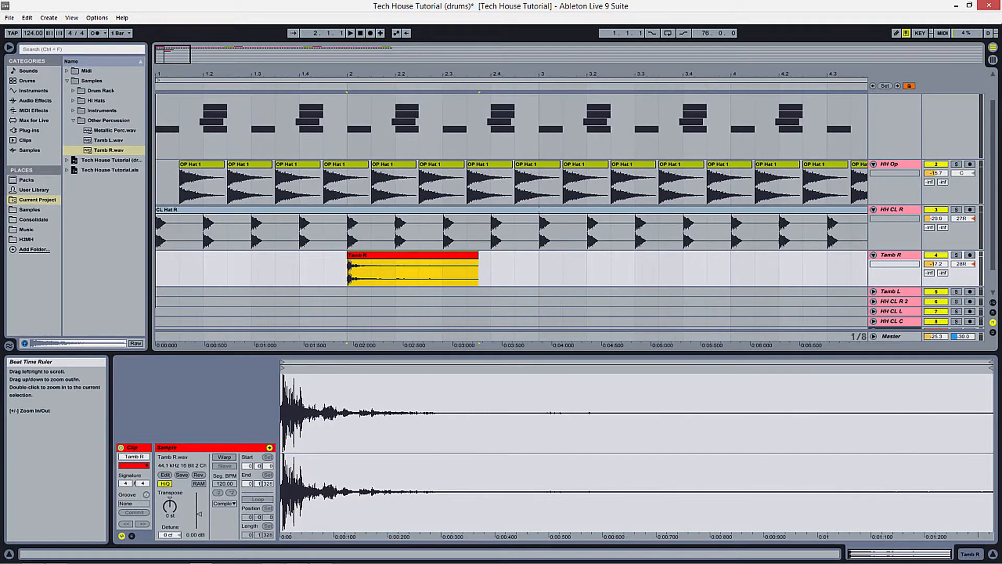
pyautogui.moveTo(389, 257); pyautogui.dragTo(244, 274)
pyautogui.scroll(1, 205, 134)
pyautogui.scroll(-1, 206, 141)
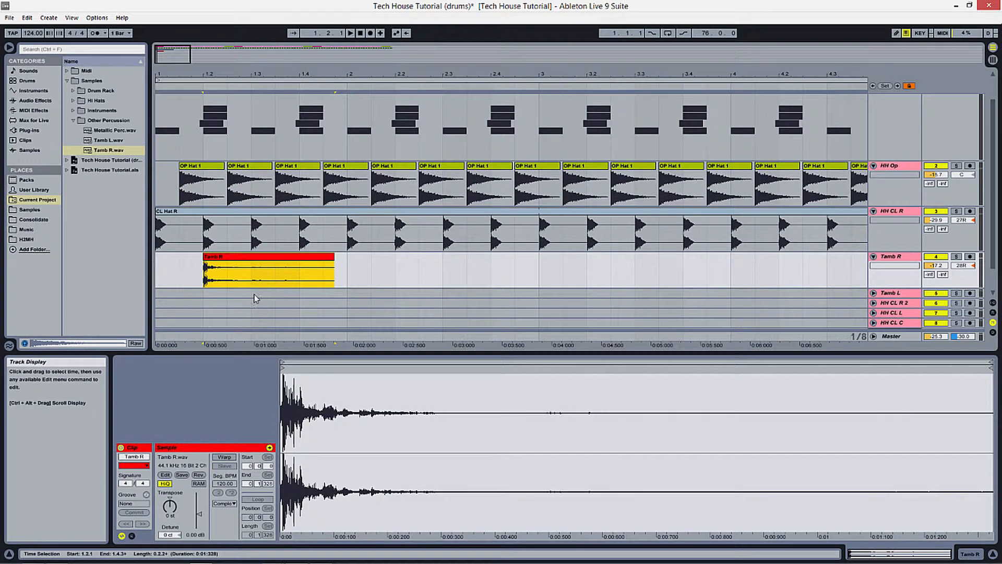
# Copy the Tamb R clip to 1.4.1 and play the arrangement from bar 1
pyautogui.moveTo(225, 265); pyautogui.dragTo(321, 271)
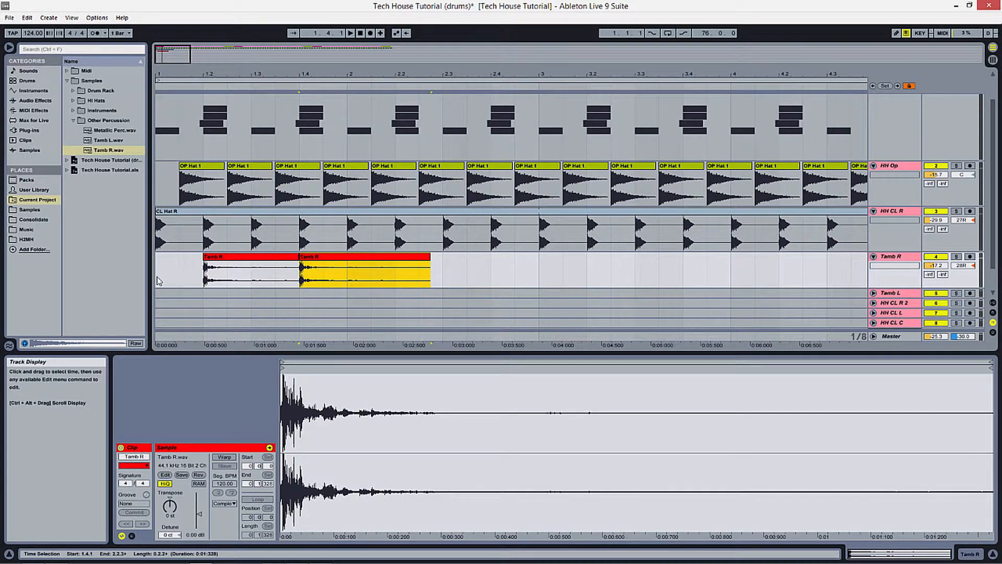
pyautogui.click(158, 280)
pyautogui.press('space')
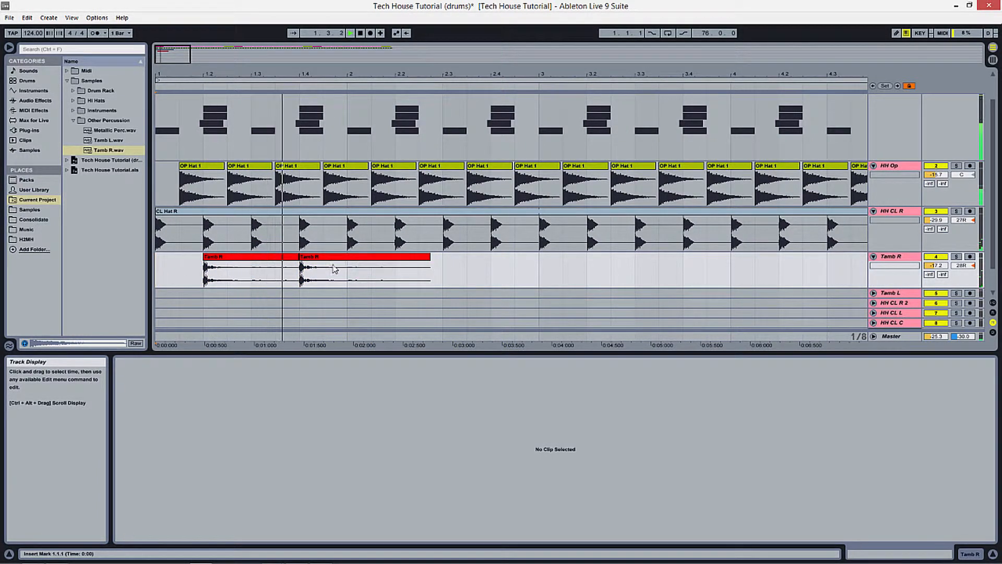
# Copy the Tamb R clip to 2.2.1 and 2.4.1, and duplicate the four clips as a two-bar selection up to 5.2.1
pyautogui.moveTo(335, 269); pyautogui.dragTo(511, 263)
pyautogui.moveTo(490, 263); pyautogui.dragTo(513, 265)
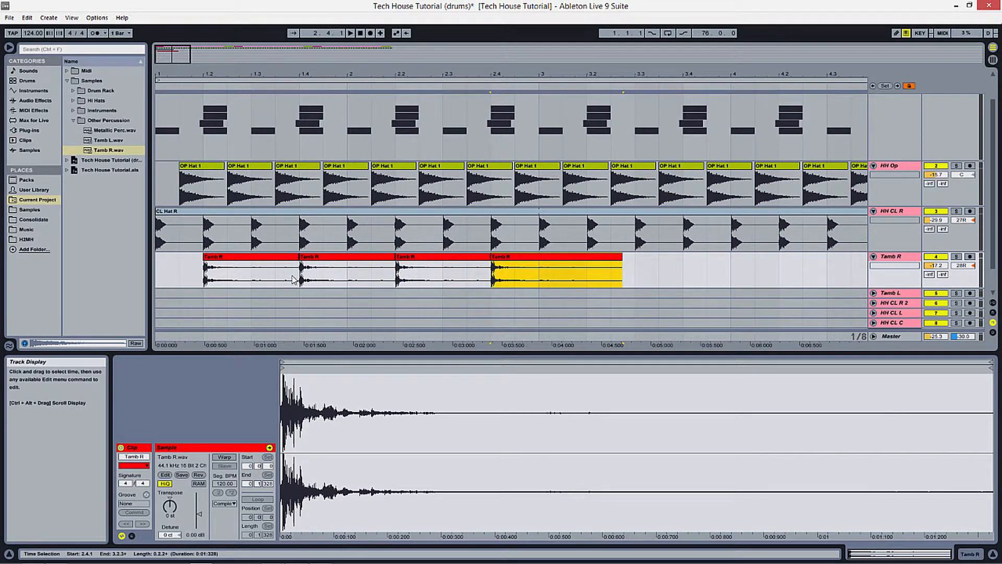
pyautogui.moveTo(201, 279); pyautogui.dragTo(556, 278)
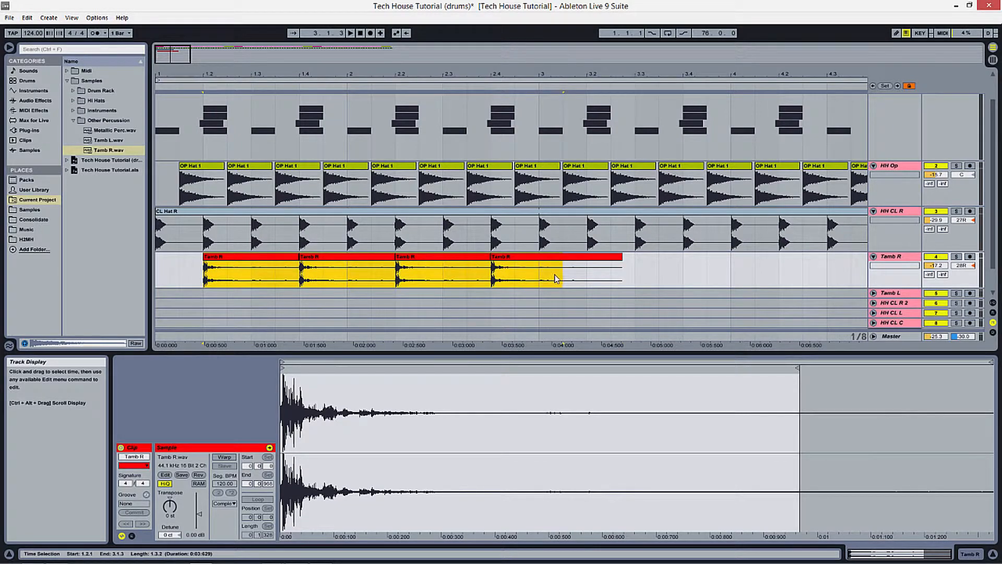
pyautogui.hotkey('ctrl', 'd')
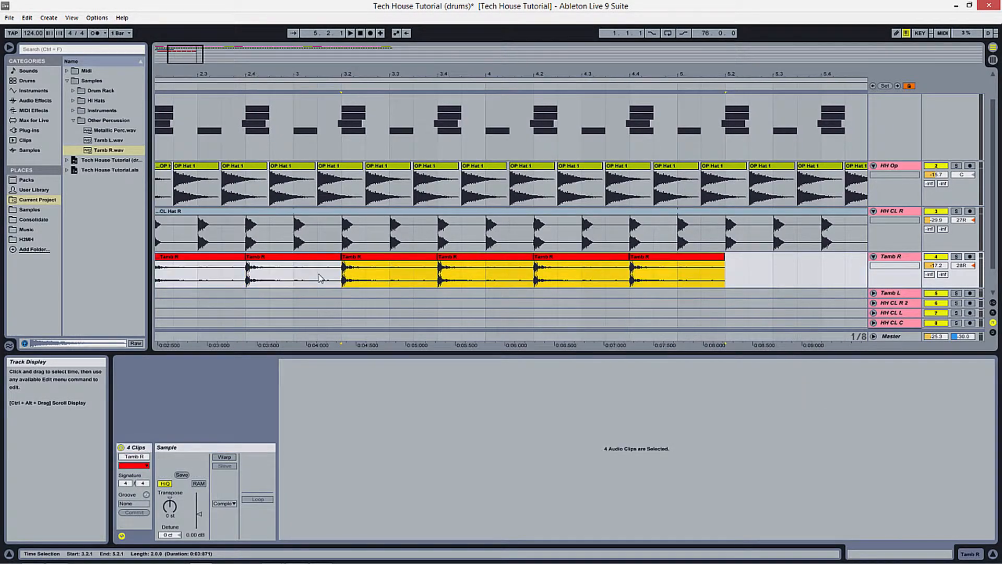
# Select all eight Tamb R clips from 1.2.1 and duplicate them repeatedly until the run reaches 25.2.1
pyautogui.moveTo(397, 71); pyautogui.dragTo(390, 45)
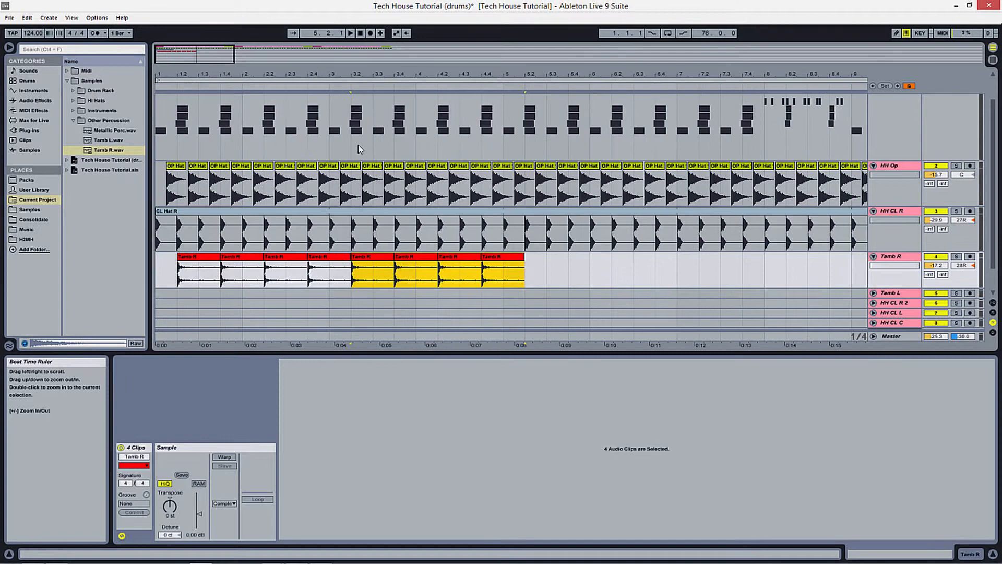
pyautogui.keyDown('shift'); pyautogui.click(179, 280); pyautogui.keyUp('shift')
pyautogui.hotkey('ctrl', 'd')
pyautogui.hotkey('ctrl', 'd')
pyautogui.hotkey('ctrl', 'd')
pyautogui.hotkey('ctrl', 'd')
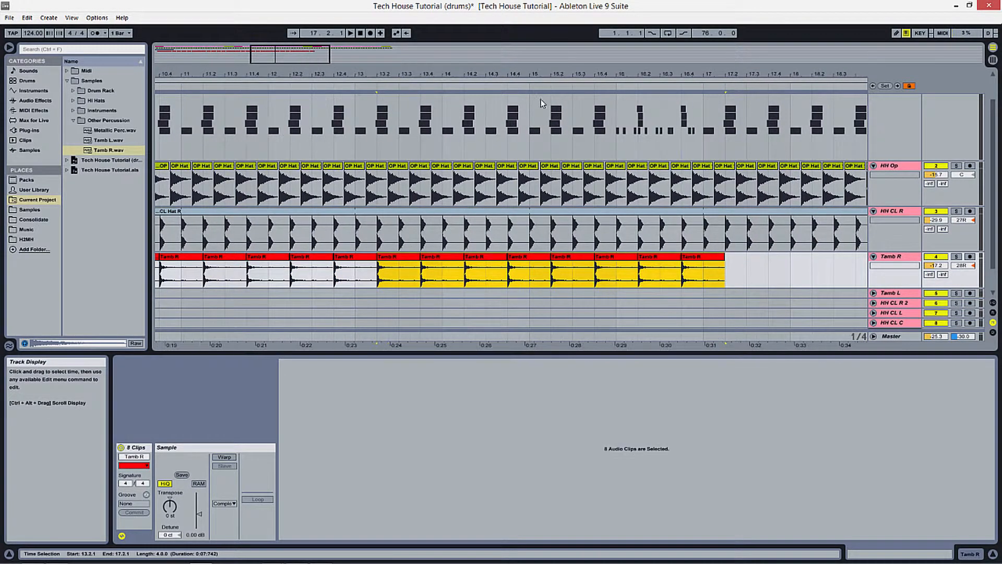
pyautogui.hotkey('ctrl', 'd')
pyautogui.moveTo(412, 72); pyautogui.dragTo(645, 57)
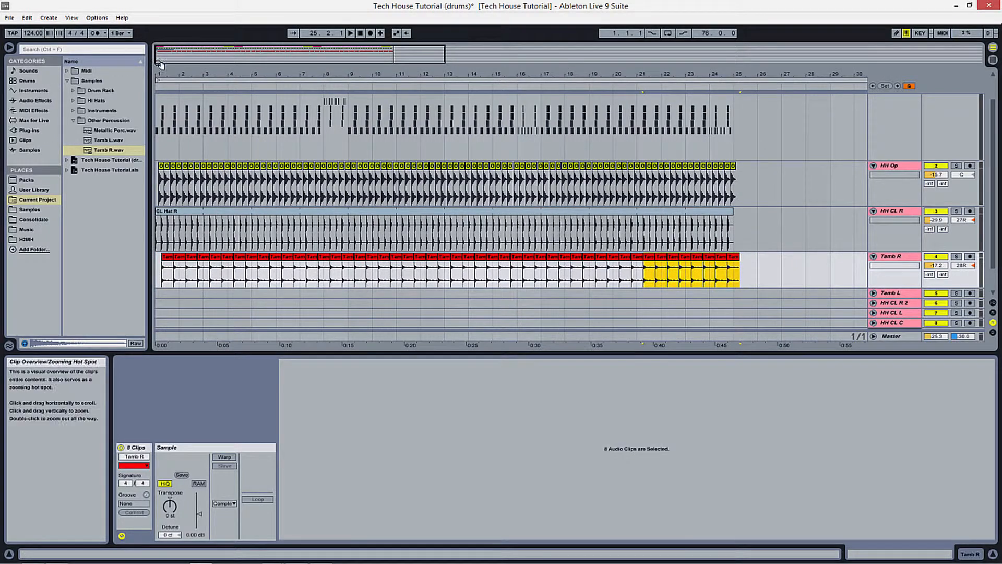
# Unfold the Tamb L track and place the Tamb L.wav sample on it in bar 1
pyautogui.moveTo(286, 72); pyautogui.dragTo(294, 80)
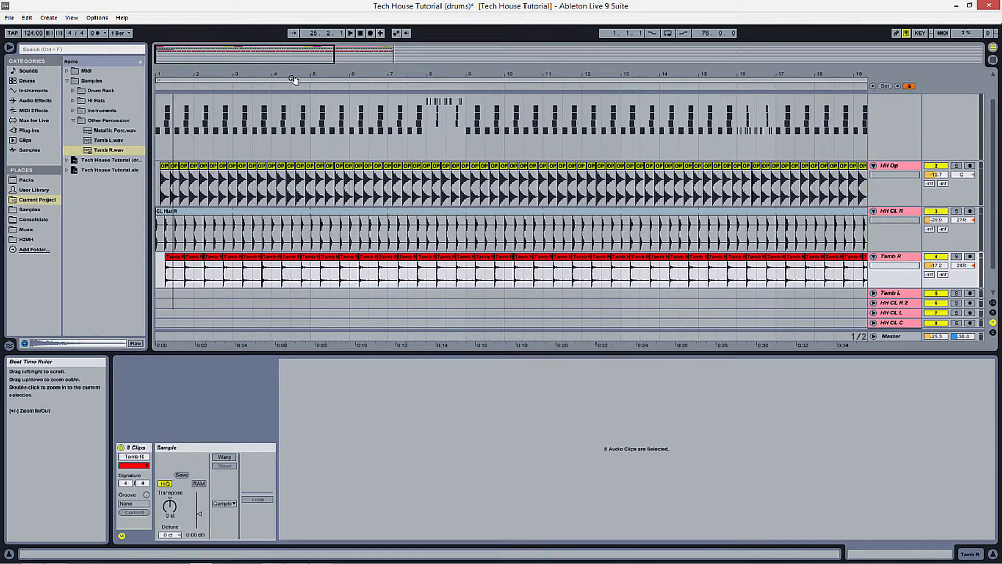
pyautogui.click(873, 293)
pyautogui.scroll(-1, 738, 308)
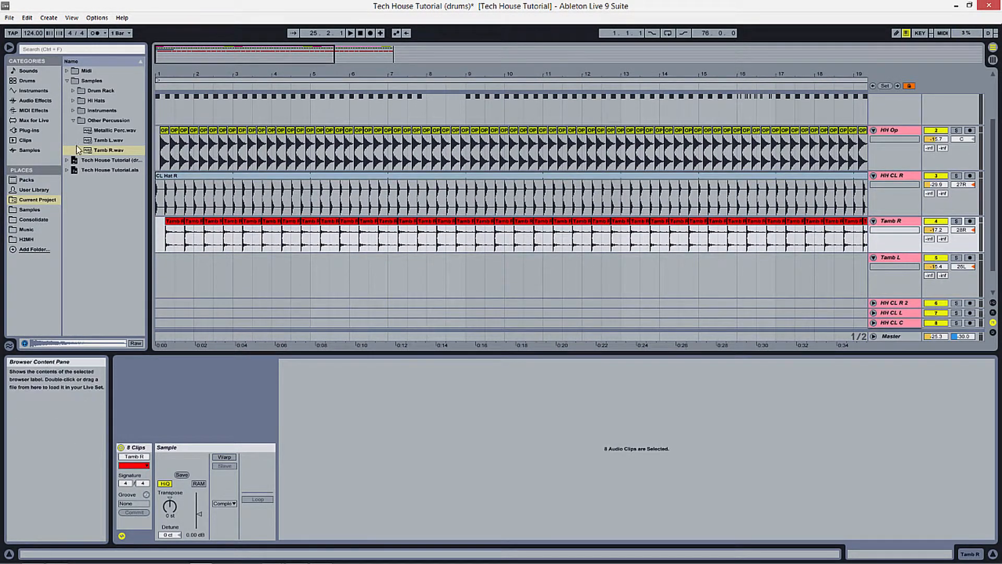
pyautogui.click(97, 141)
pyautogui.moveTo(172, 274); pyautogui.dragTo(174, 274)
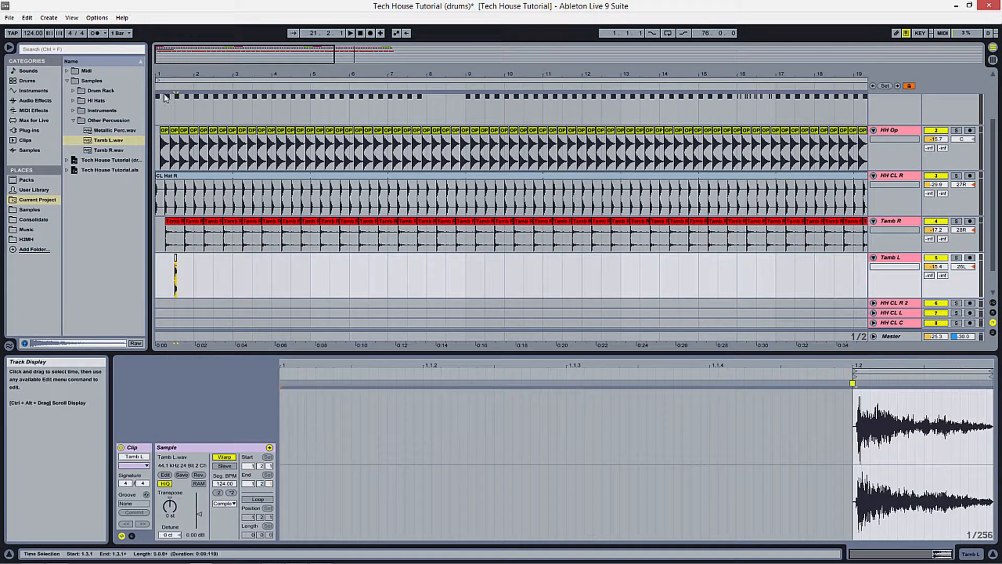
# Position Tamb L clips at 1.2.1 and 1.4.1, in line with the first two Tamb R hits
pyautogui.moveTo(177, 73); pyautogui.dragTo(177, 100)
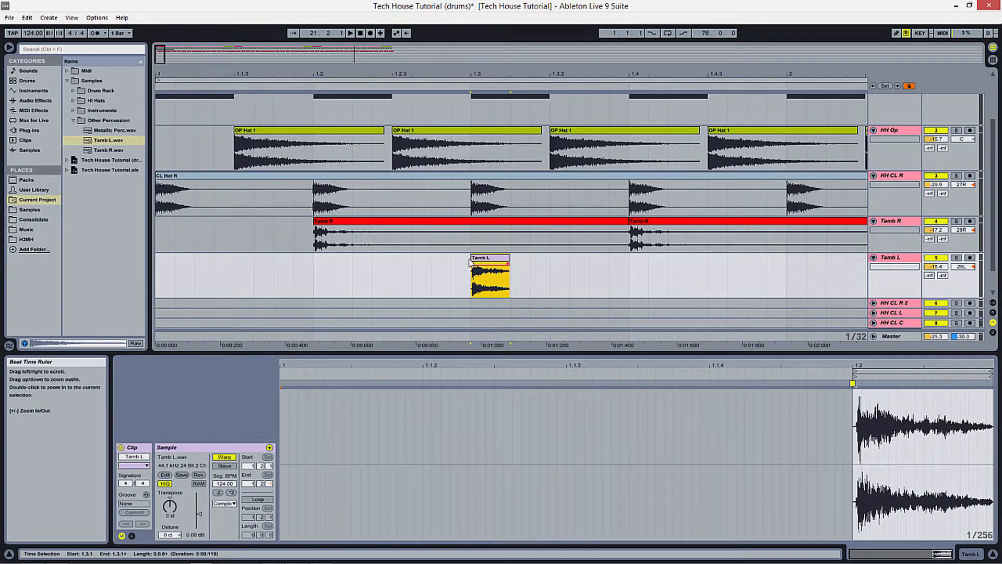
pyautogui.moveTo(490, 261)
pyautogui.mouseDown()
pyautogui.moveTo(332, 262)
pyautogui.moveTo(667, 263)
pyautogui.moveTo(648, 262)
pyautogui.mouseUp()
pyautogui.moveTo(645, 74); pyautogui.dragTo(645, 48)
# Duplicate the two Tamb L clips as a one-bar selection from 1.2.1, and duplicate the resulting four clips up to 5.2.1
pyautogui.click(543, 272)
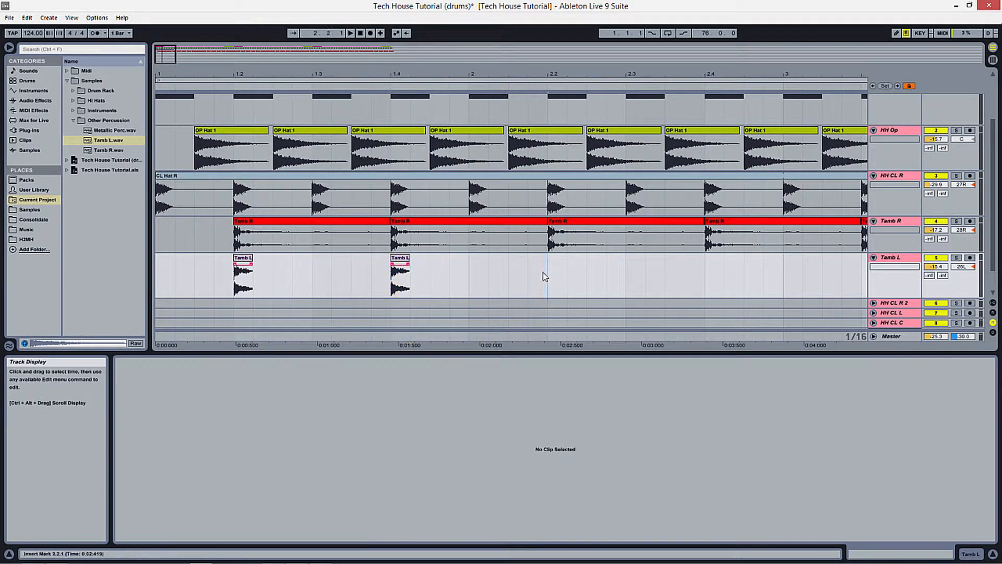
pyautogui.moveTo(543, 272); pyautogui.dragTo(242, 286)
pyautogui.hotkey('ctrl', 'd')
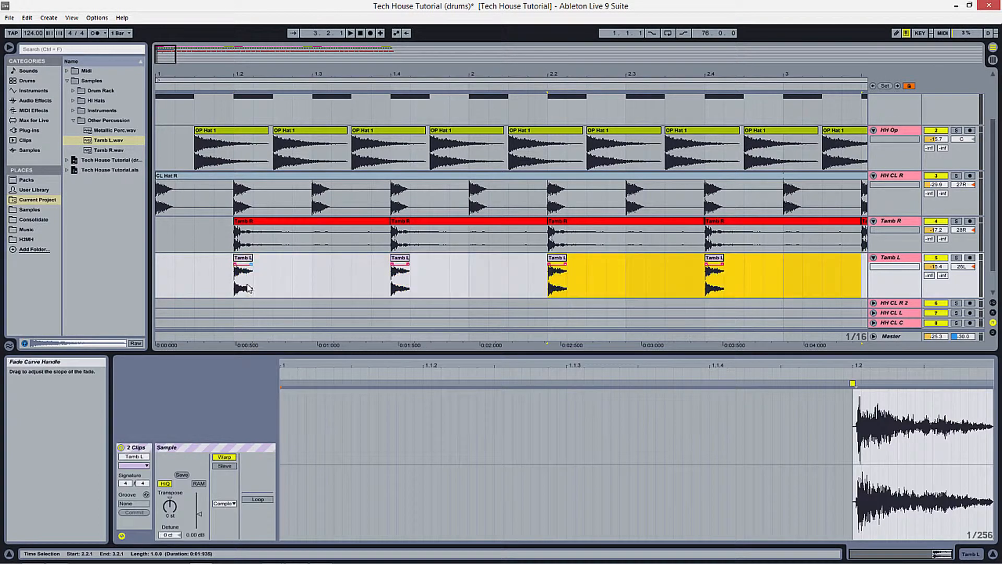
pyautogui.keyDown('shift'); pyautogui.click(232, 290); pyautogui.keyUp('shift')
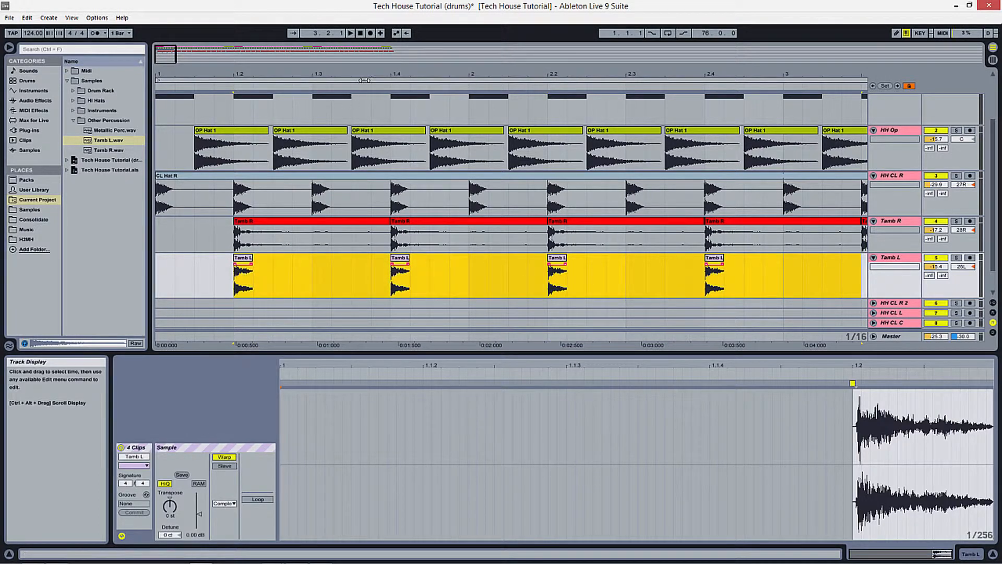
pyautogui.moveTo(364, 80); pyautogui.dragTo(364, 58)
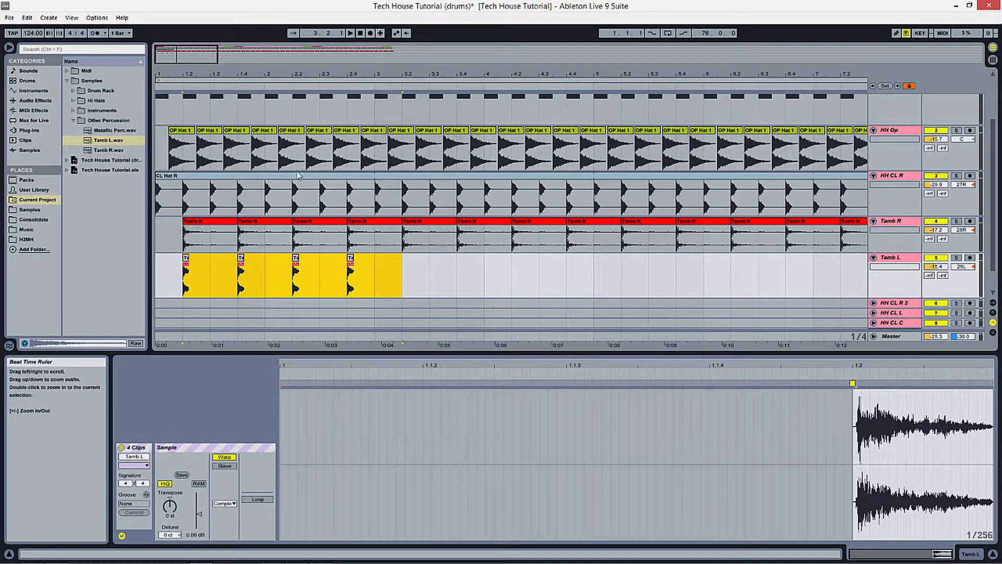
pyautogui.hotkey('ctrl', 'd')
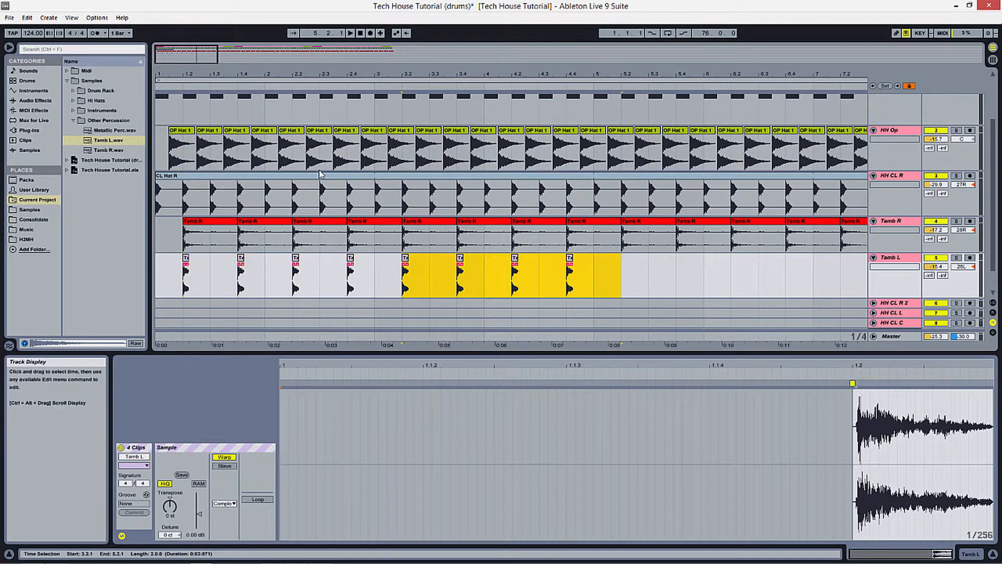
# Select all eight Tamb L clips from 1.2.1 and keep duplicating them until the run reaches 25.2.1
pyautogui.keyDown('shift'); pyautogui.click(184, 291); pyautogui.keyUp('shift')
pyautogui.hotkey('ctrl', 'd')
pyautogui.moveTo(452, 77); pyautogui.dragTo(452, 52)
pyautogui.hotkey('ctrl', 'd')
pyautogui.hotkey('ctrl', 'd')
pyautogui.hotkey('ctrl', 'd')
pyautogui.hotkey('ctrl', 'd')
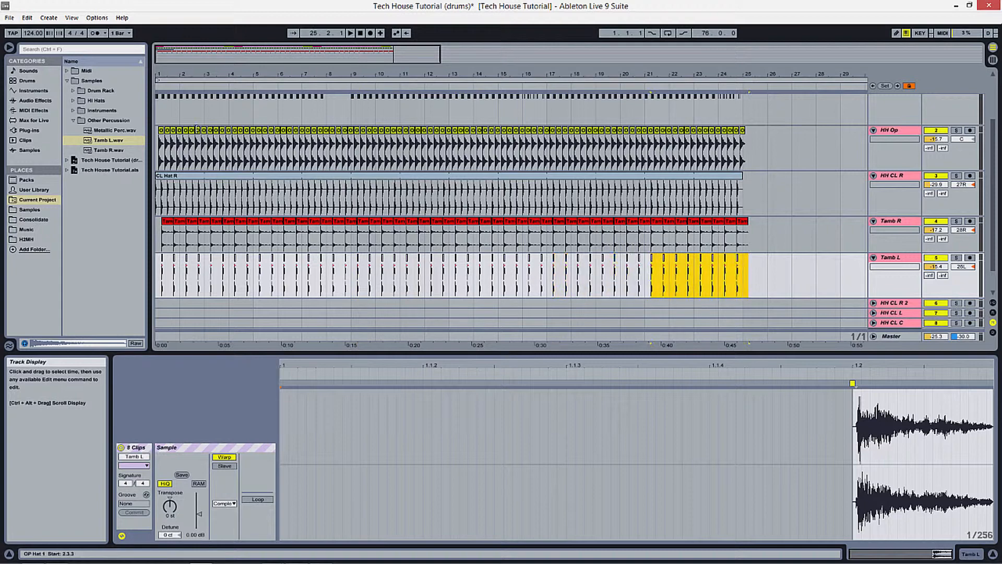
# Play the arrangement from 1.1.1 to hear the Tamb L clips alongside the other tracks
pyautogui.moveTo(164, 65); pyautogui.dragTo(164, 94)
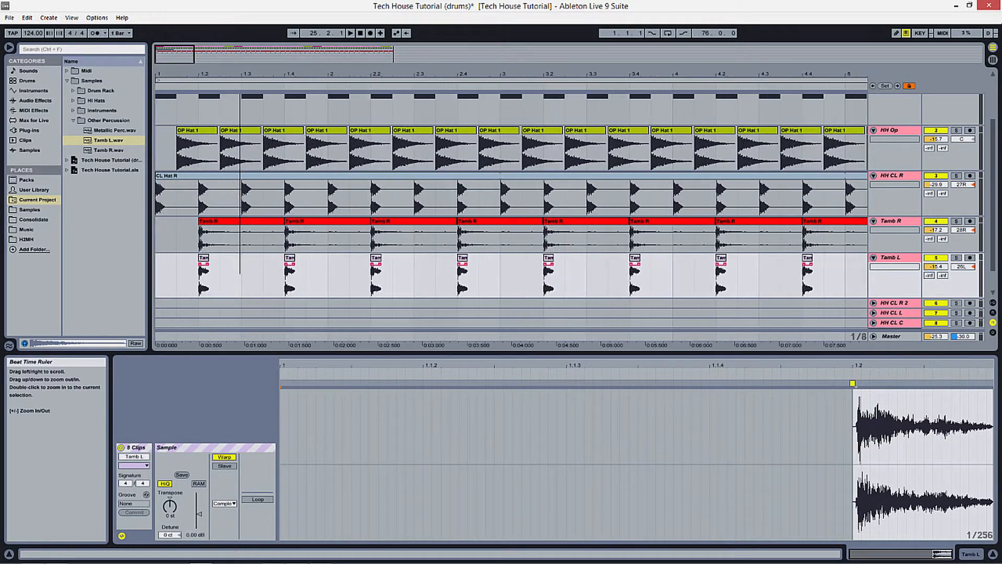
pyautogui.scroll(-2, 700, 291)
pyautogui.click(886, 276)
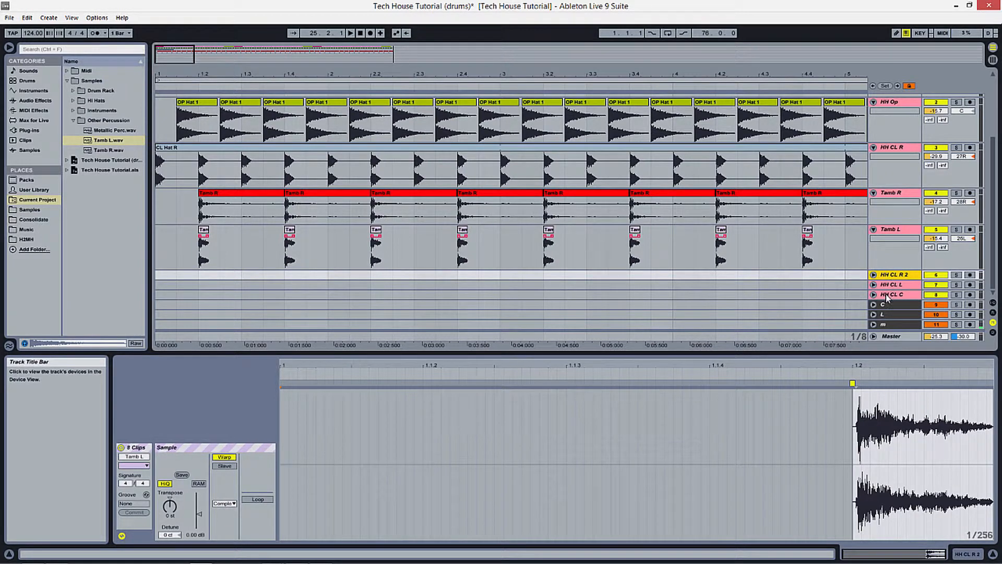
pyautogui.click(888, 295)
pyautogui.click(891, 276)
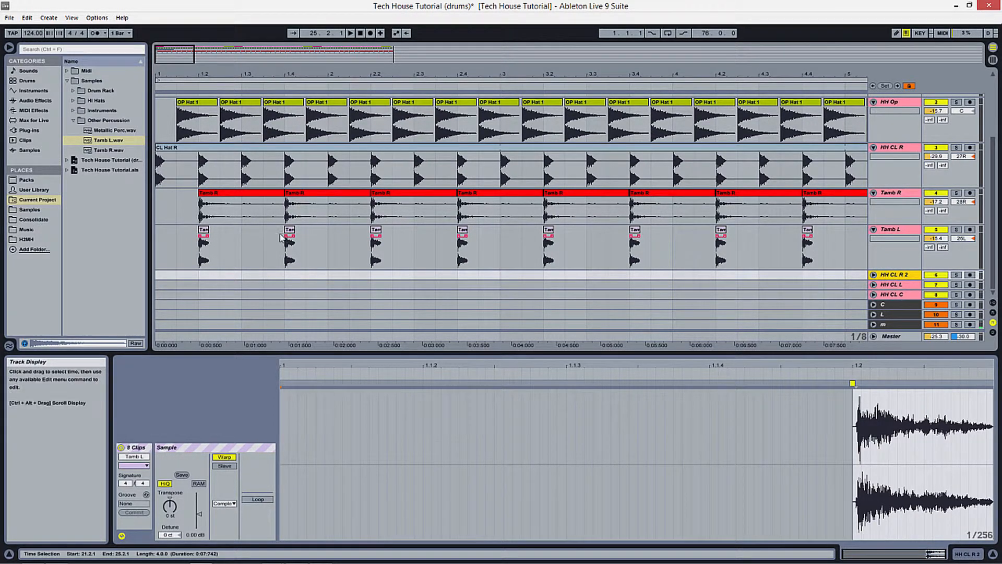
pyautogui.click(161, 248)
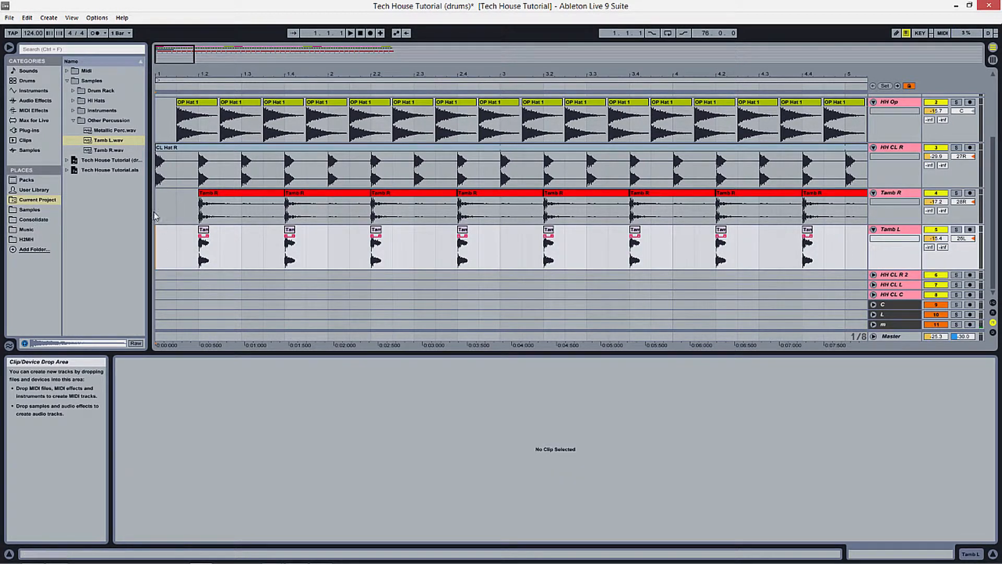
pyautogui.press('space')
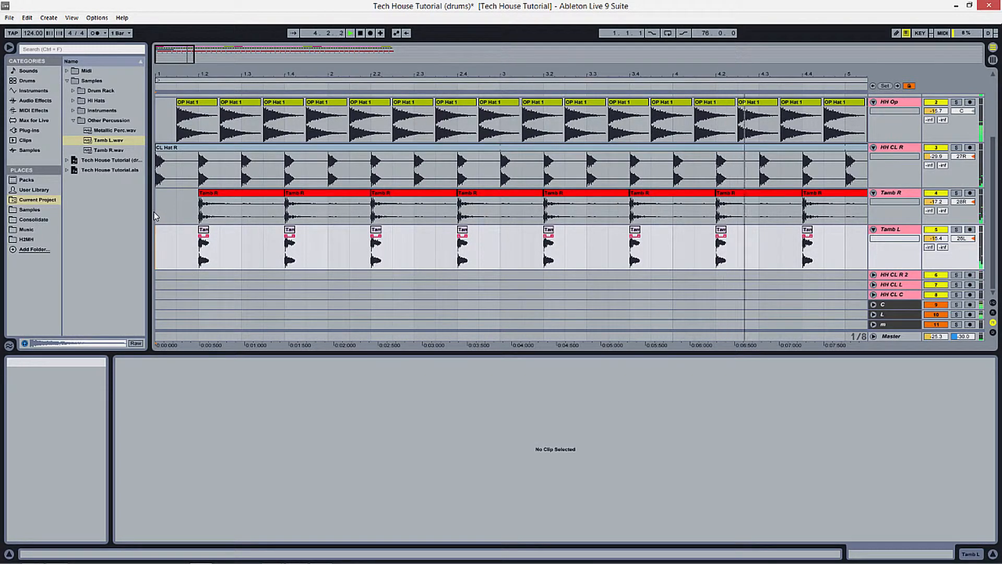
# Place CL Hat R 2.wav from the Hi Hats folder on the HH CL R 2 track at 1.2.1 and unfold that track
pyautogui.click(73, 121)
pyautogui.click(73, 100)
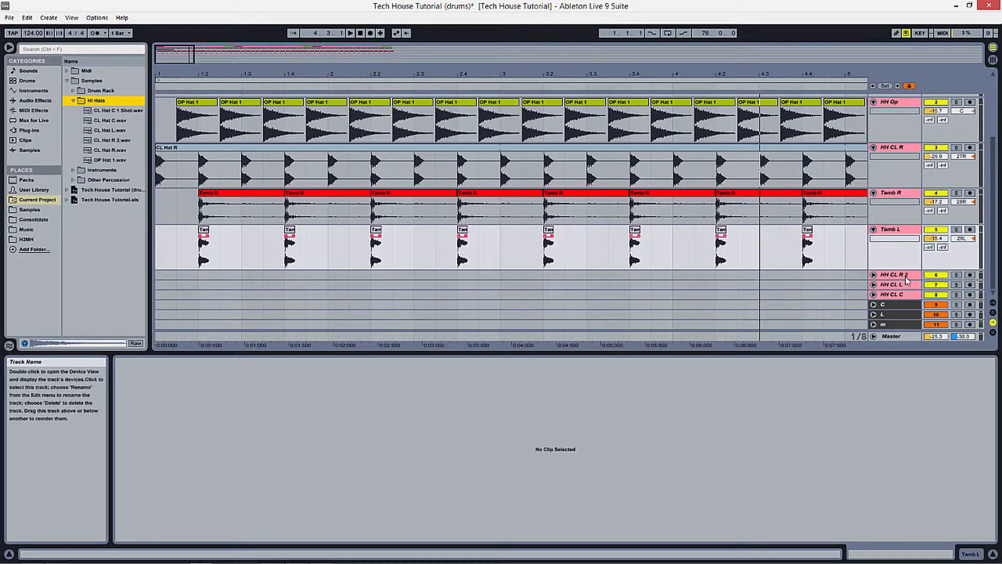
pyautogui.moveTo(106, 141)
pyautogui.mouseDown()
pyautogui.moveTo(240, 229)
pyautogui.moveTo(193, 279)
pyautogui.moveTo(202, 280)
pyautogui.mouseUp()
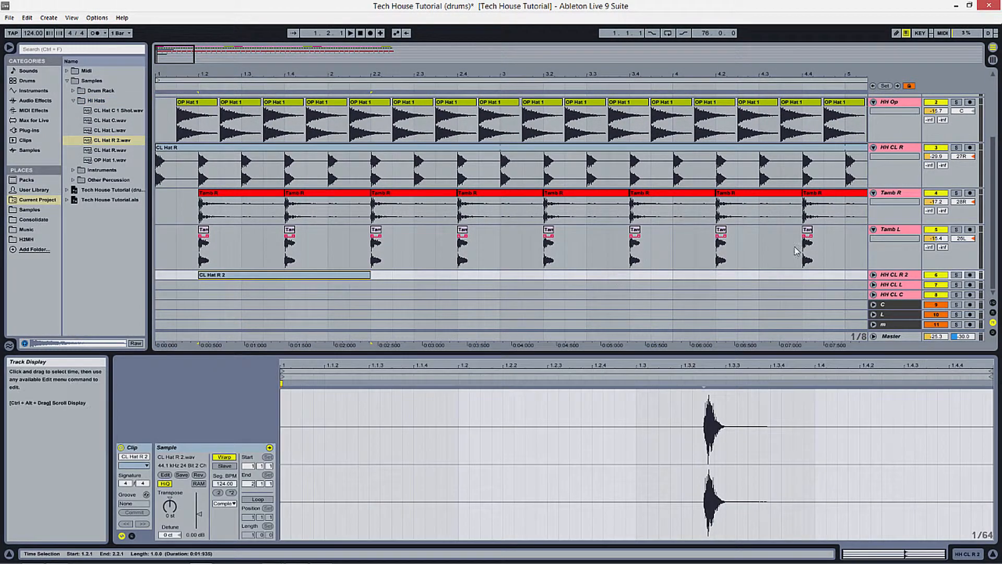
pyautogui.click(873, 275)
pyautogui.scroll(-2, 489, 268)
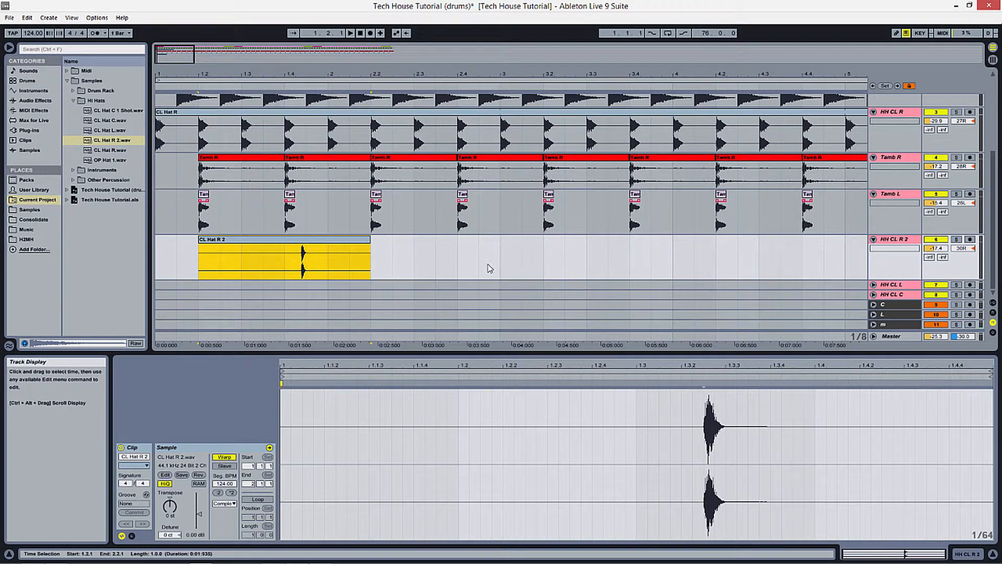
# Move the CL Hat R 2 clip so it starts at 1.1.1, and play it back from there
pyautogui.click(202, 270)
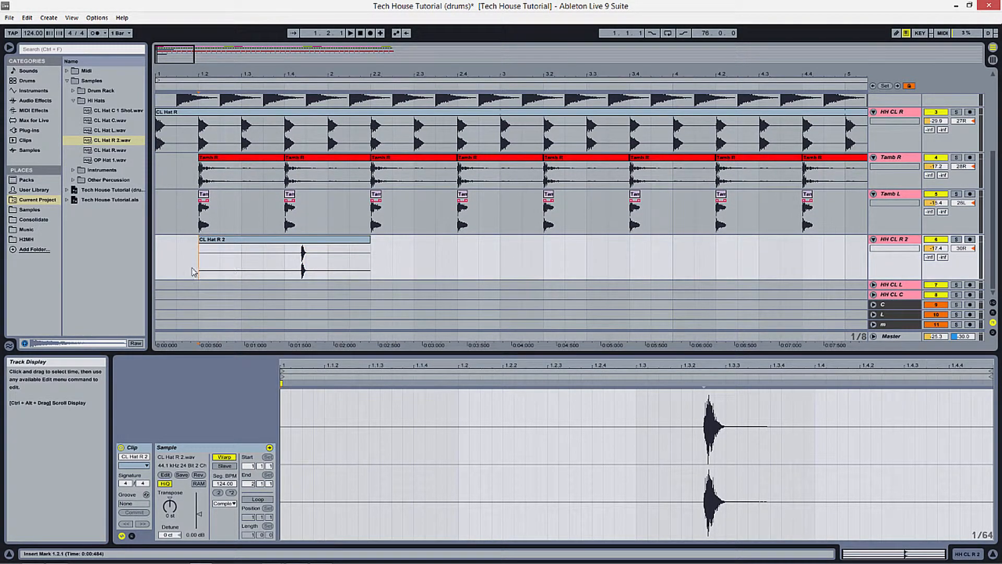
pyautogui.moveTo(227, 266); pyautogui.dragTo(389, 270)
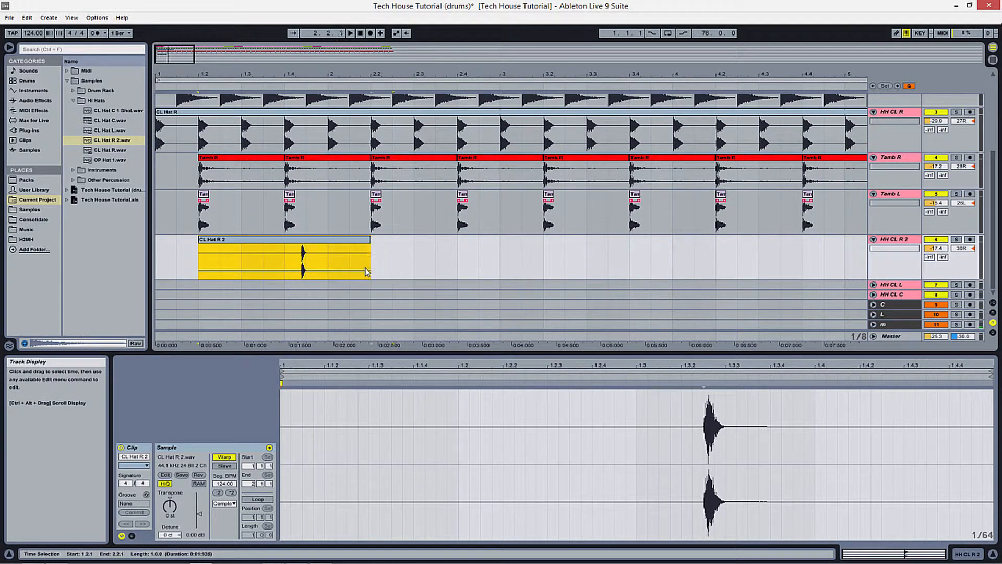
pyautogui.click(366, 271)
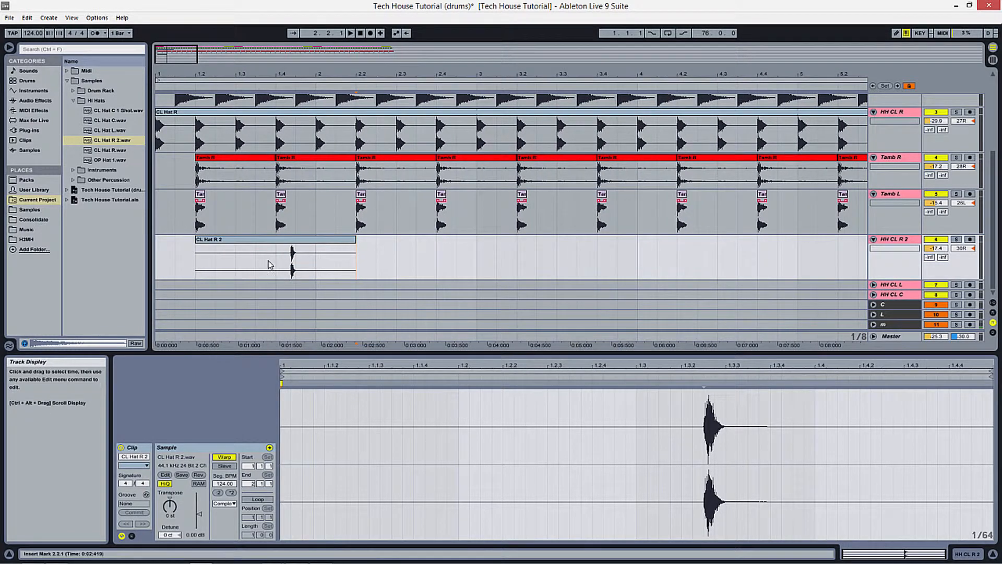
pyautogui.moveTo(263, 259); pyautogui.dragTo(234, 252)
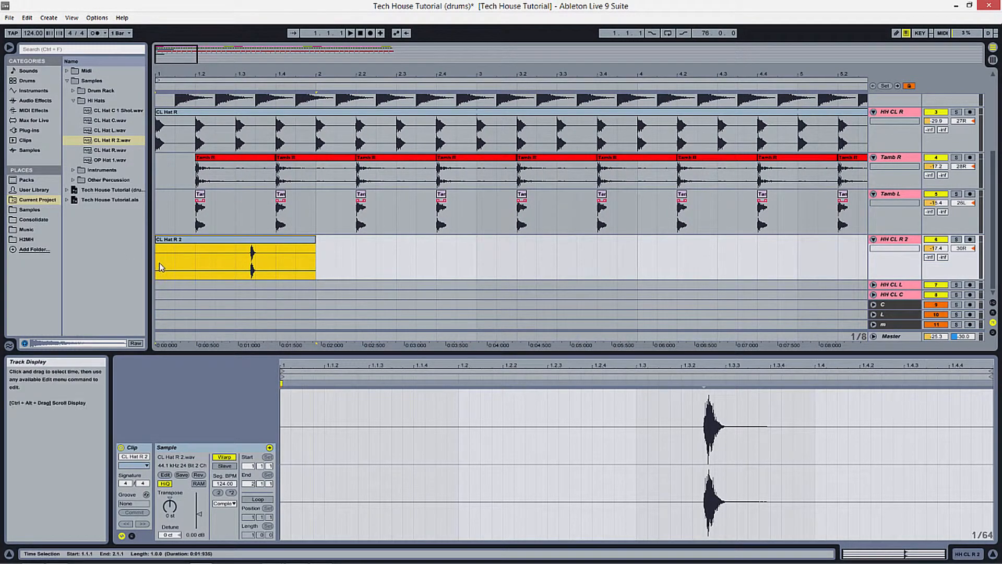
pyautogui.click(160, 265)
pyautogui.press('space')
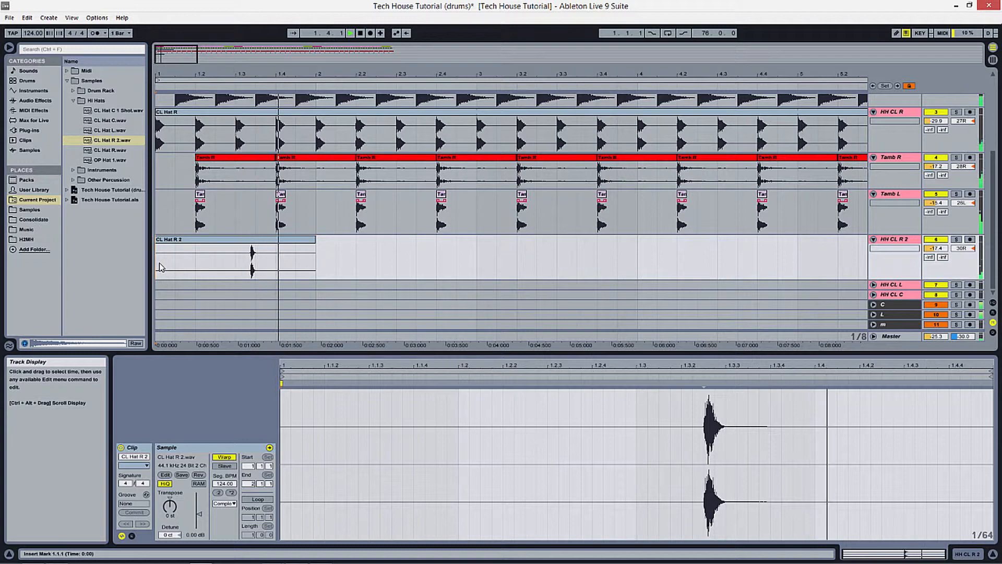
# Copy the CL Hat R 2 clip into bars 2, 3 and 4, and play the result from bar 1
pyautogui.click(236, 248)
pyautogui.press('space')
pyautogui.moveTo(250, 245); pyautogui.dragTo(372, 246)
pyautogui.moveTo(361, 243); pyautogui.dragTo(505, 246)
pyautogui.moveTo(508, 244); pyautogui.dragTo(640, 250)
pyautogui.click(161, 263)
pyautogui.press('space')
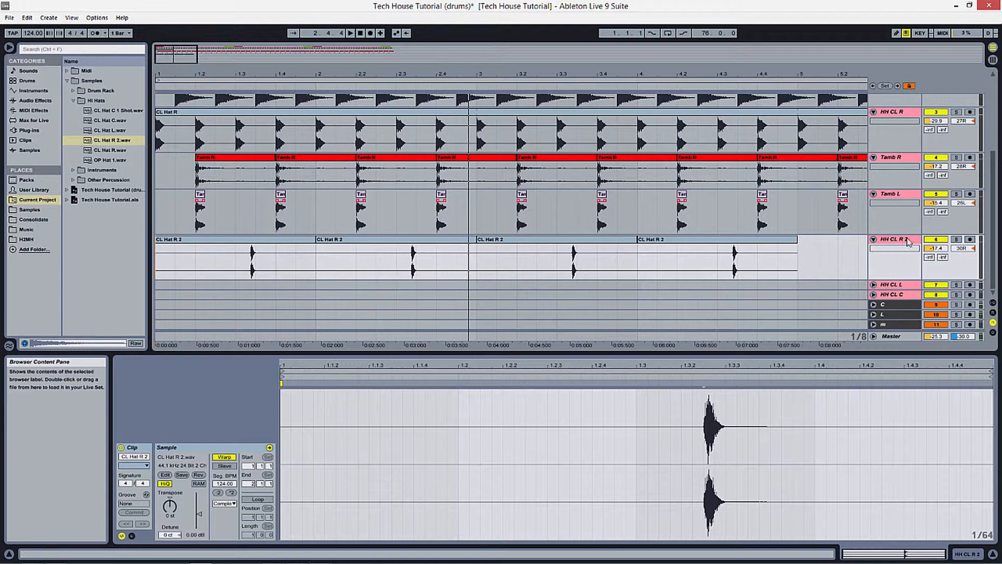
# Unfold the HH CL L and HH CL C tracks and place CL Hat L.wav at 1.1.1 on HH CL L
pyautogui.click(874, 285)
pyautogui.click(874, 296)
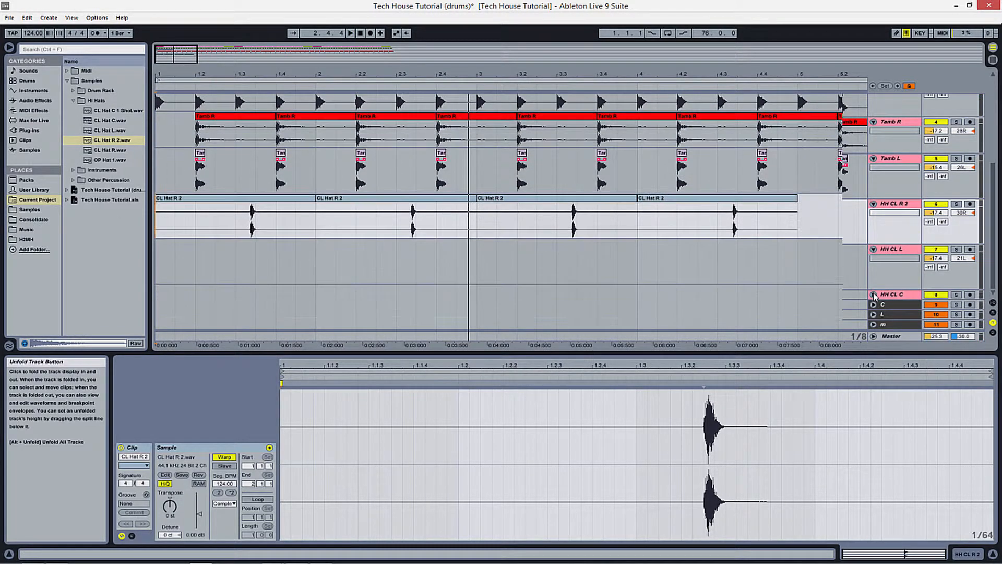
pyautogui.click(522, 261)
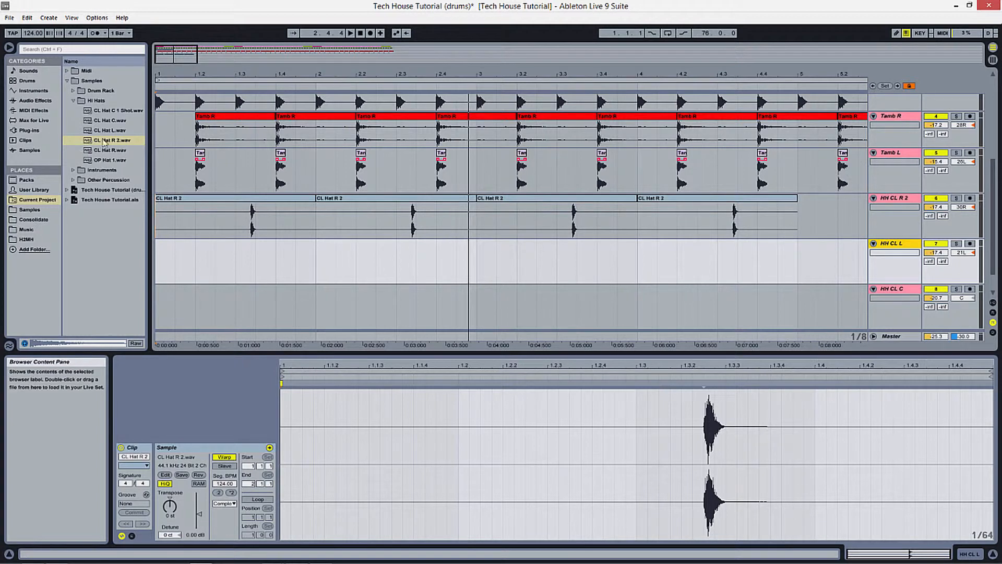
pyautogui.moveTo(109, 130); pyautogui.dragTo(259, 258)
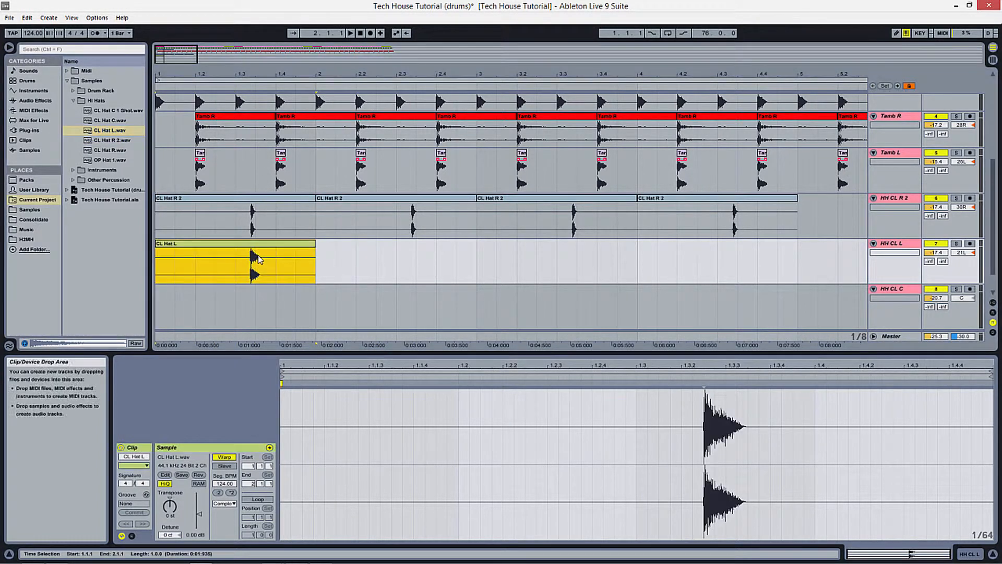
# Duplicate the CL Hat L clip three times to fill bars 1 to 4, and play back from bar 1
pyautogui.hotkey('ctrl', 'd')
pyautogui.hotkey('ctrl', 'd')
pyautogui.hotkey('ctrl', 'd')
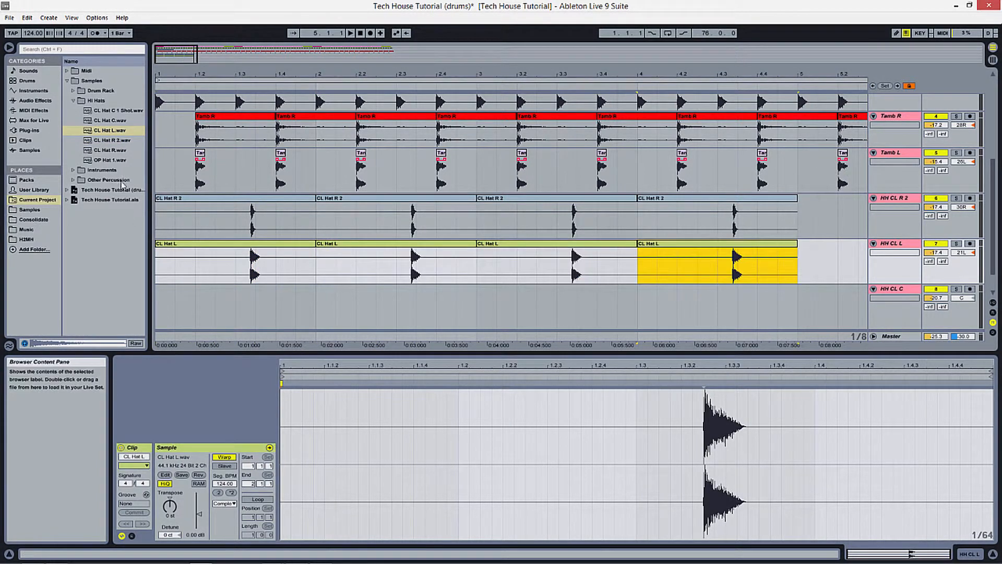
pyautogui.click(167, 271)
pyautogui.press('space')
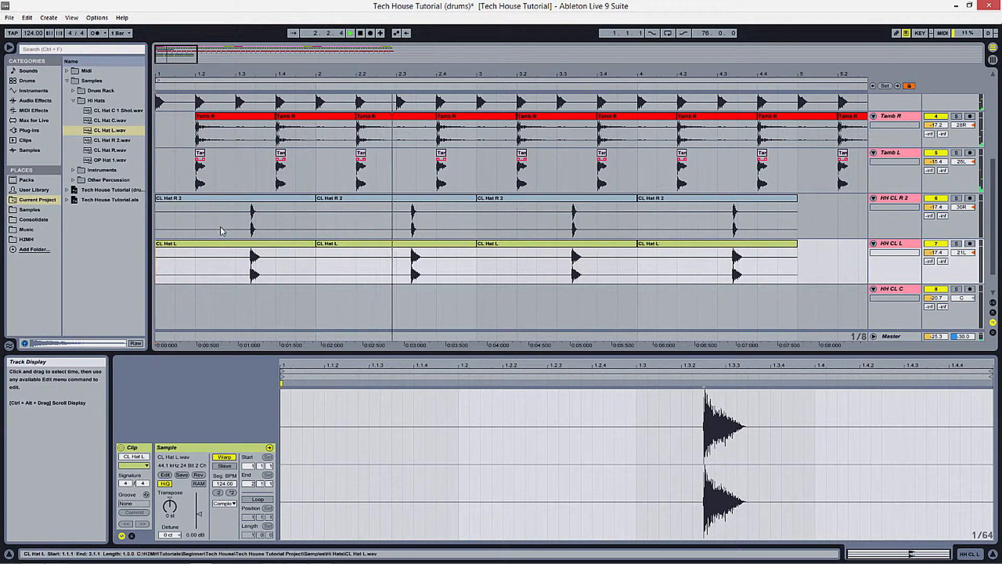
# Place the CL Hat C.wav sample at 1.1.1 on the HH CL C track
pyautogui.click(113, 141)
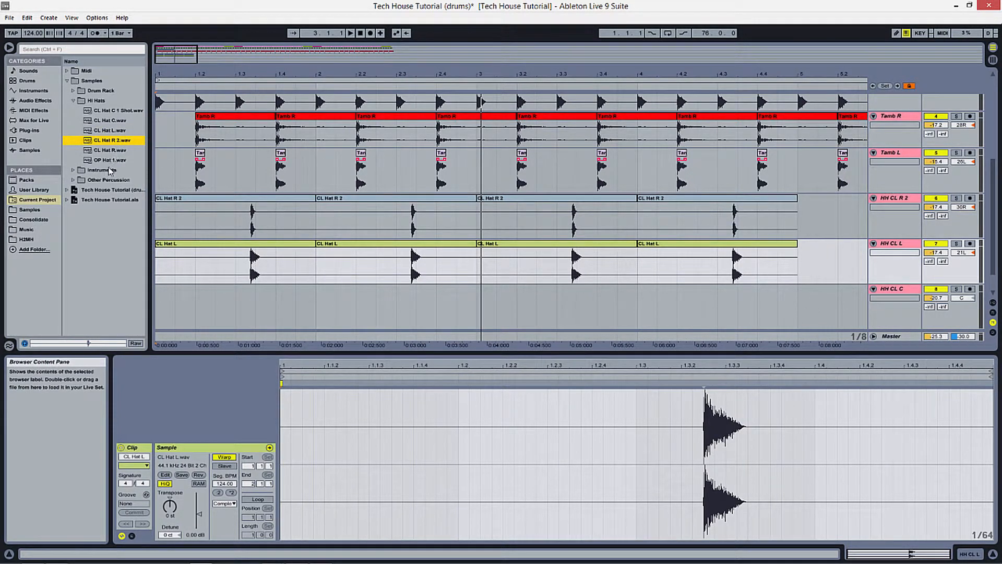
pyautogui.moveTo(101, 124); pyautogui.dragTo(219, 295)
pyautogui.scroll(-1, 219, 296)
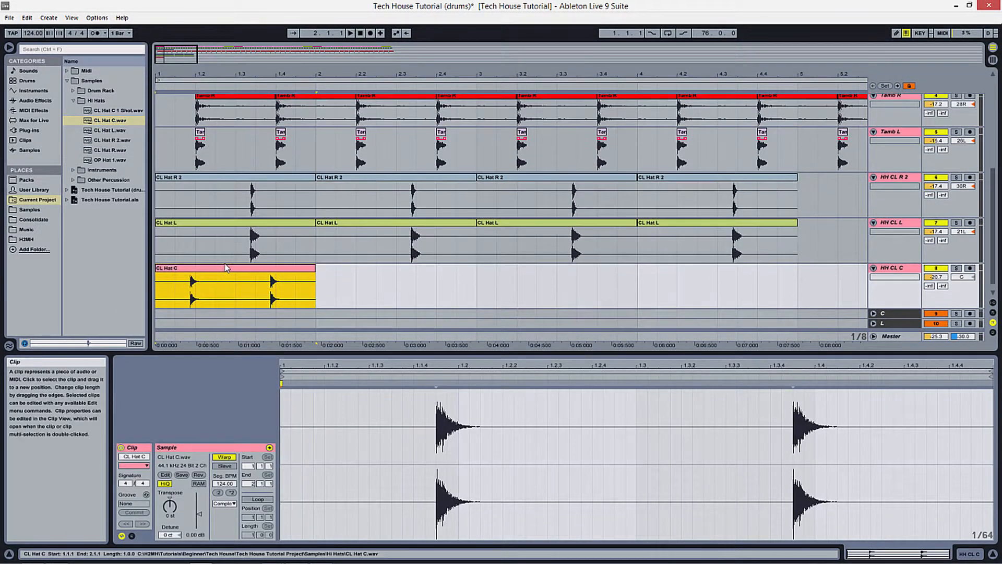
# Duplicate the CL Hat C clip three times to fill bars 1 to 4, and play back from bar 1
pyautogui.click(219, 272)
pyautogui.hotkey('ctrl', 'd')
pyautogui.hotkey('ctrl', 'd')
pyautogui.hotkey('ctrl', 'd')
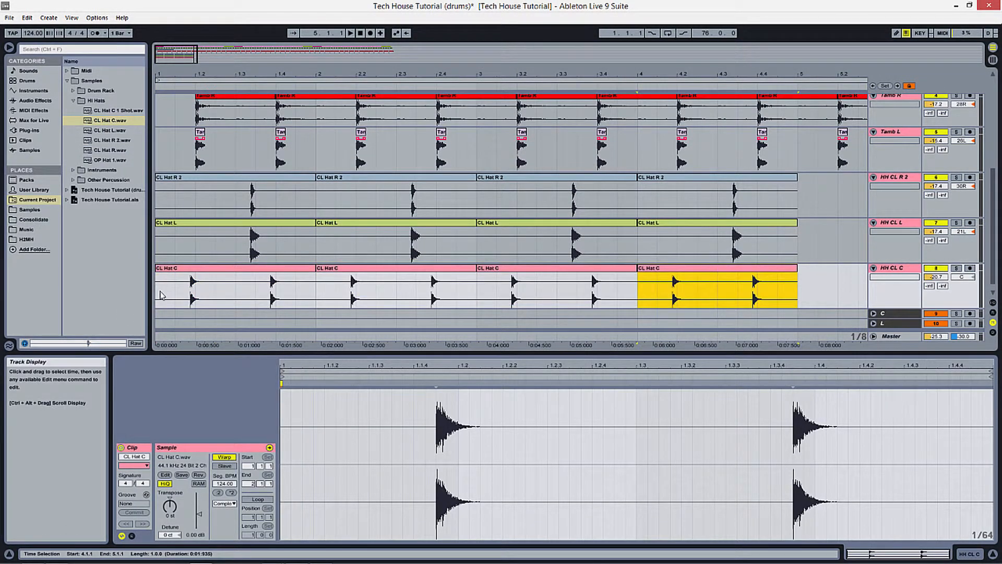
pyautogui.click(160, 295)
pyautogui.press('space')
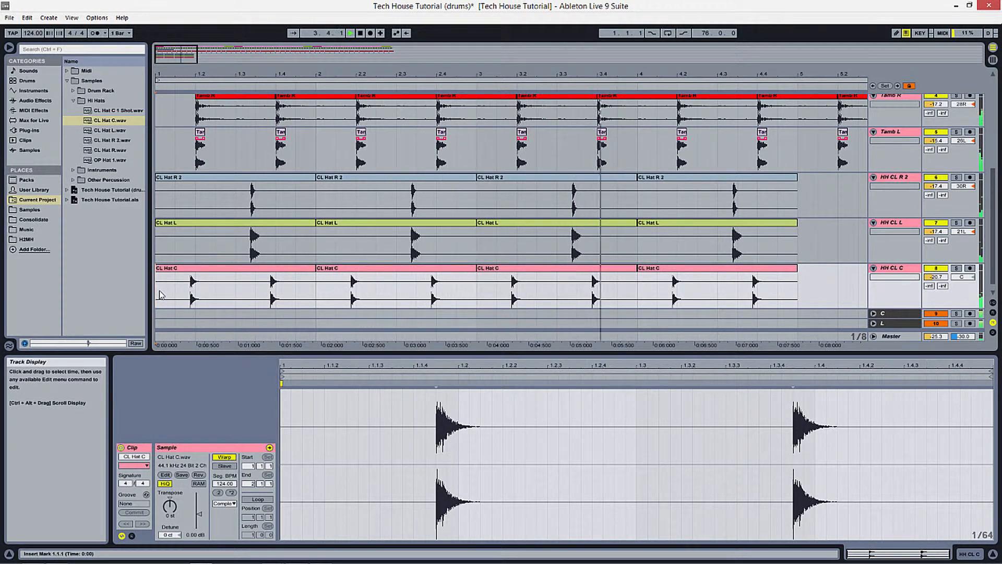
# Examine how the hits of the three new closed-hat tracks line up with the tambourine and other hat tracks
pyautogui.moveTo(251, 81)
pyautogui.mouseDown()
pyautogui.moveTo(252, 114)
pyautogui.moveTo(252, 96)
pyautogui.mouseUp()
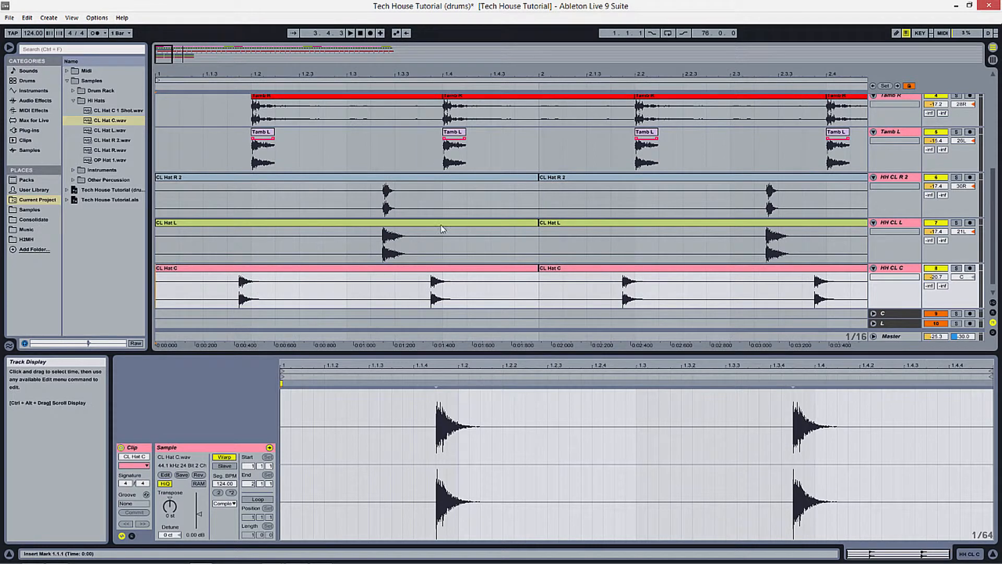
pyautogui.scroll(-1, 333, 202)
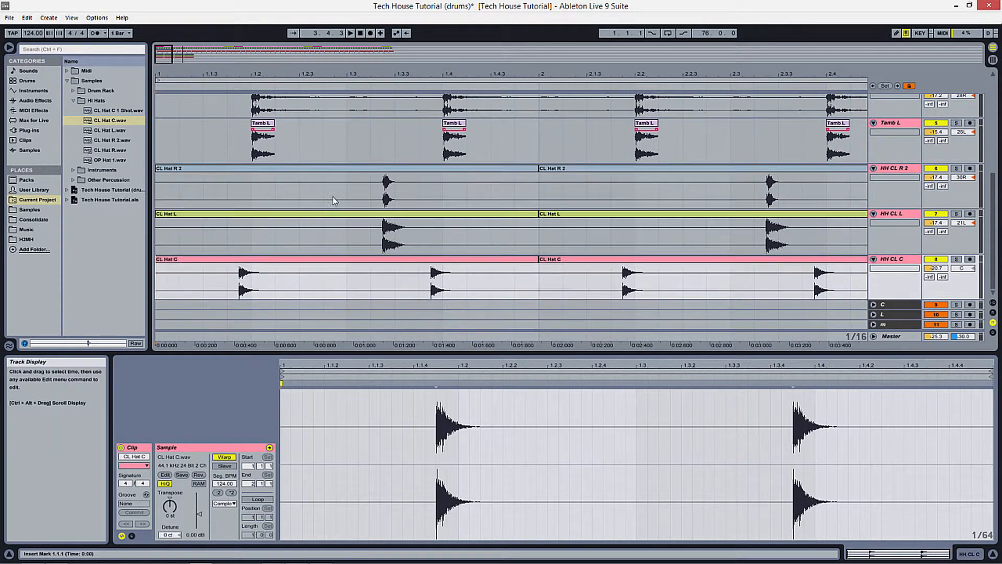
pyautogui.moveTo(230, 75); pyautogui.dragTo(242, 301)
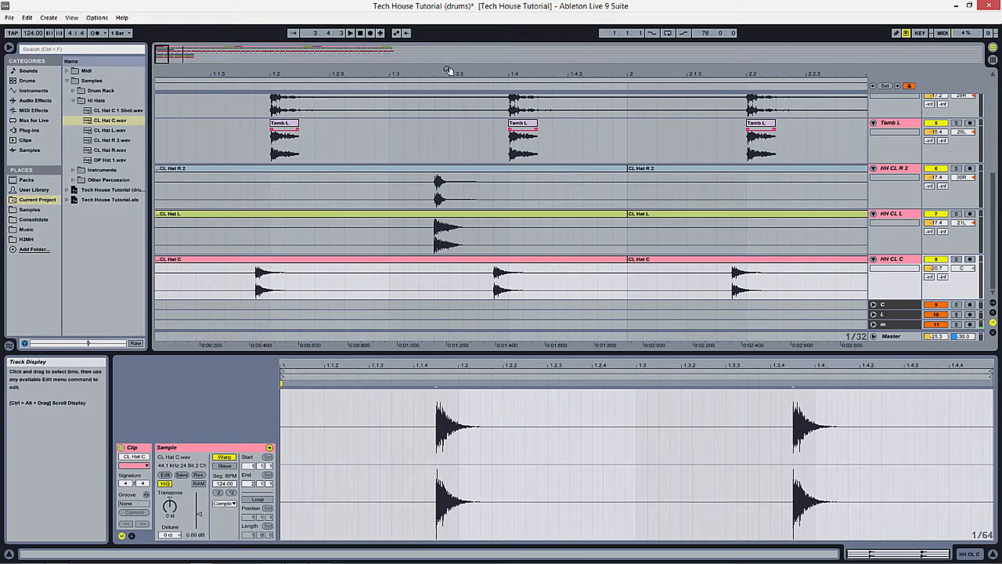
pyautogui.moveTo(449, 70); pyautogui.dragTo(399, 47)
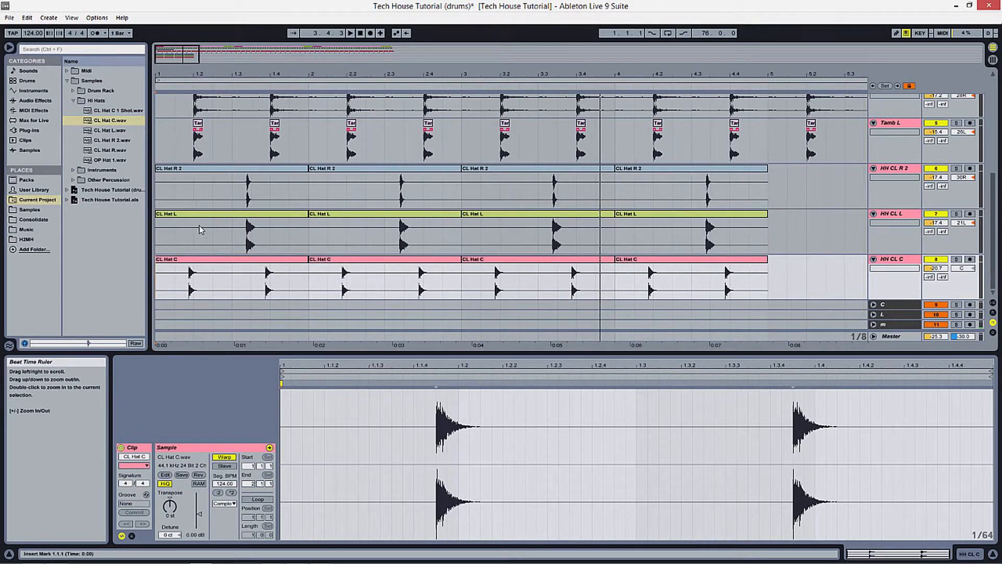
pyautogui.scroll(2, 890, 275)
pyautogui.scroll(3, 889, 275)
pyautogui.scroll(-5, 889, 274)
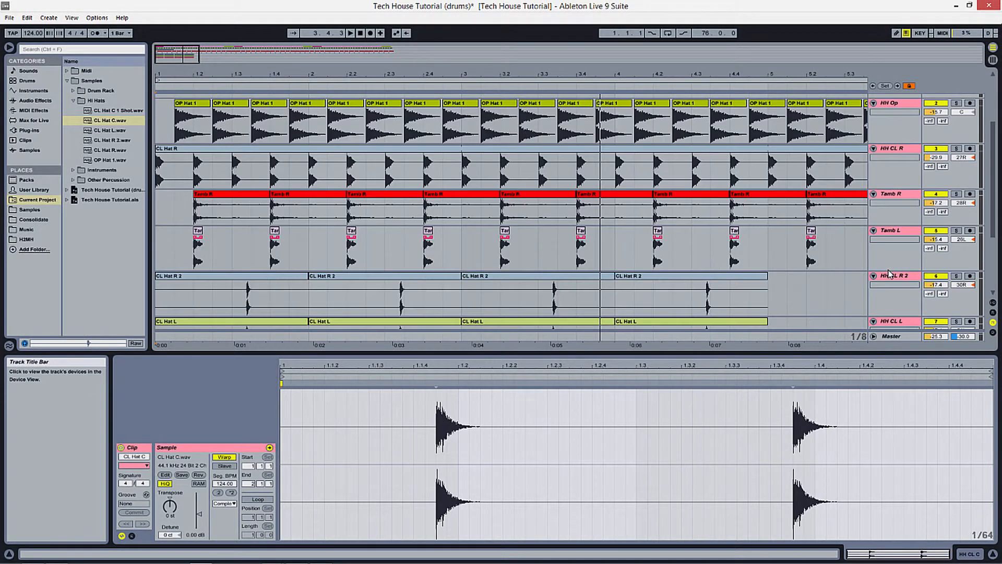
# Insert a new audio track below HH CL C and expand the Other Percussion samples folder
pyautogui.click(890, 271)
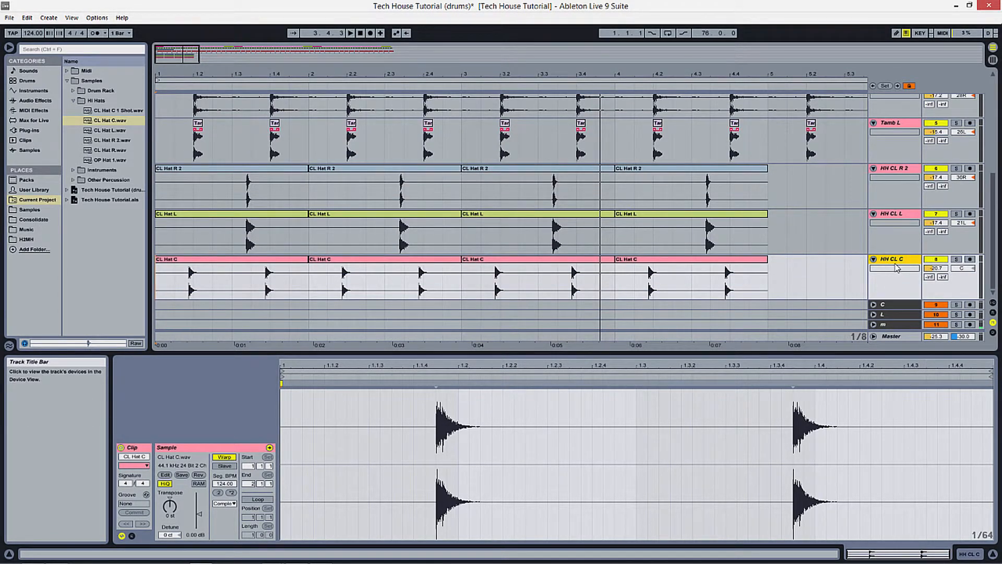
pyautogui.hotkey('ctrl', 't')
pyautogui.scroll(-1, 487, 245)
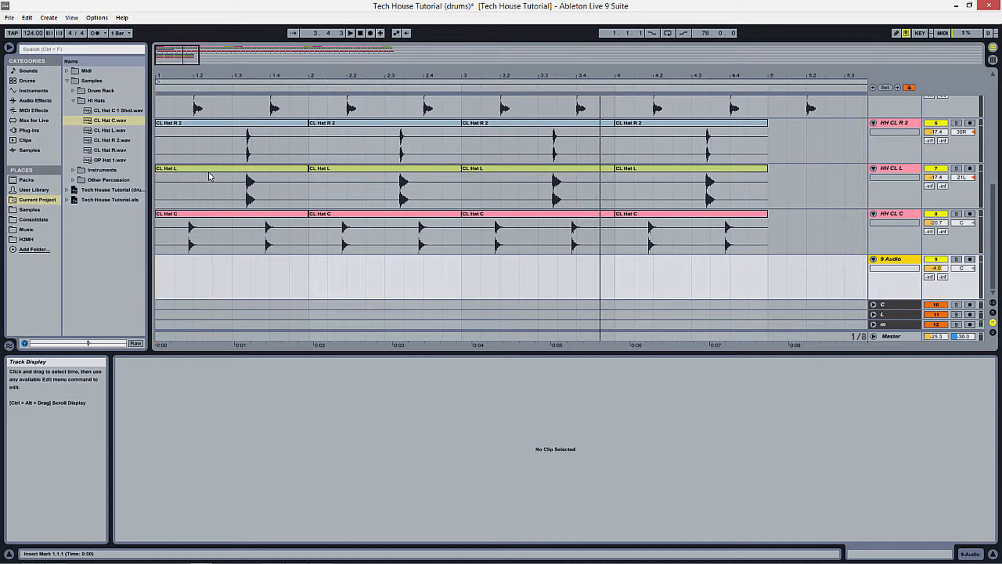
pyautogui.click(70, 179)
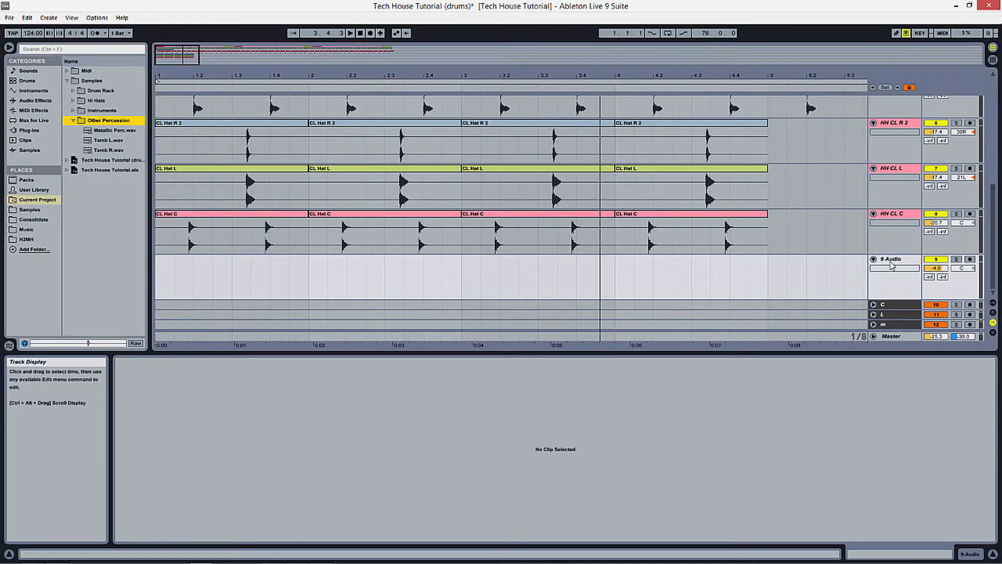
pyautogui.click(896, 218)
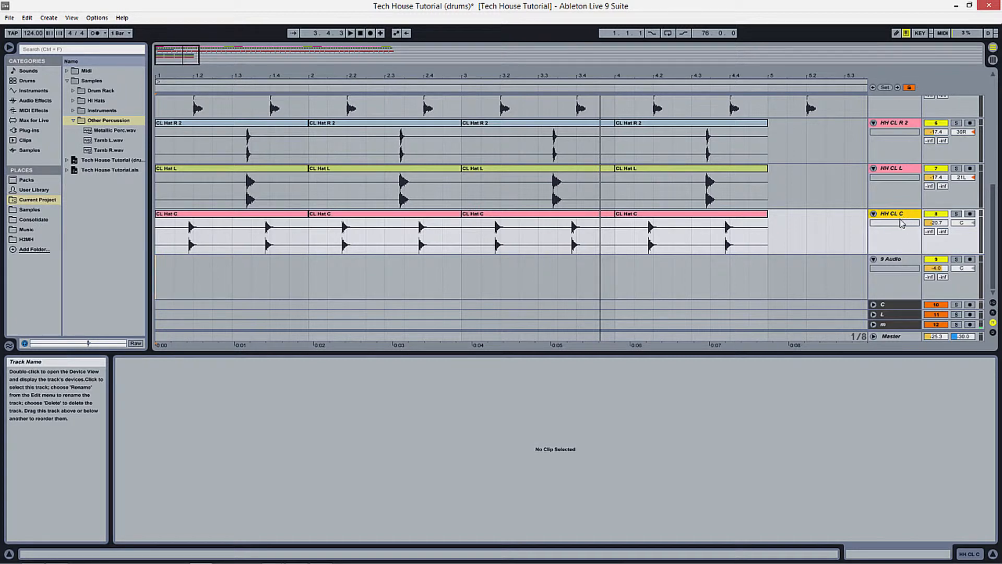
pyautogui.rightClick(901, 216)
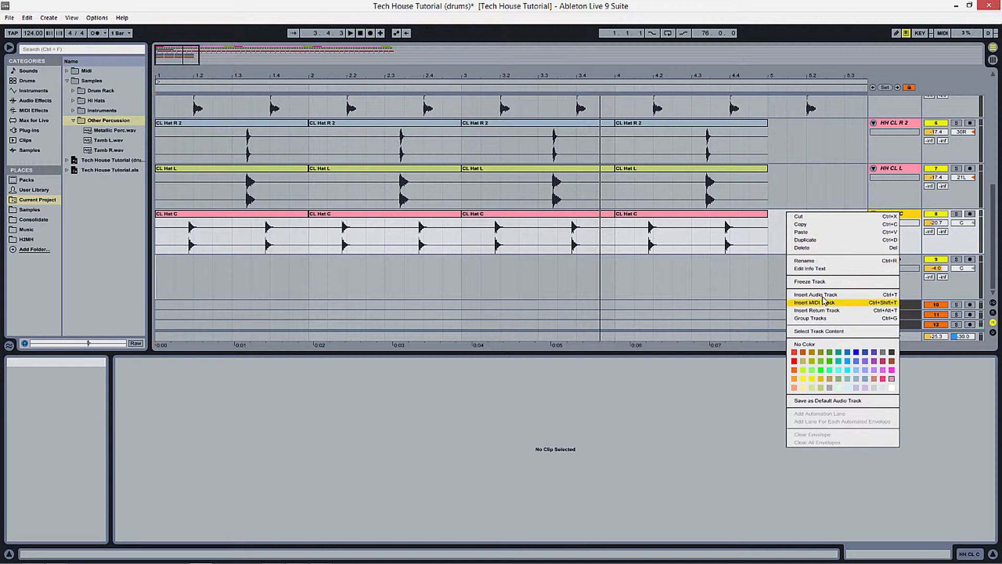
pyautogui.click(929, 215)
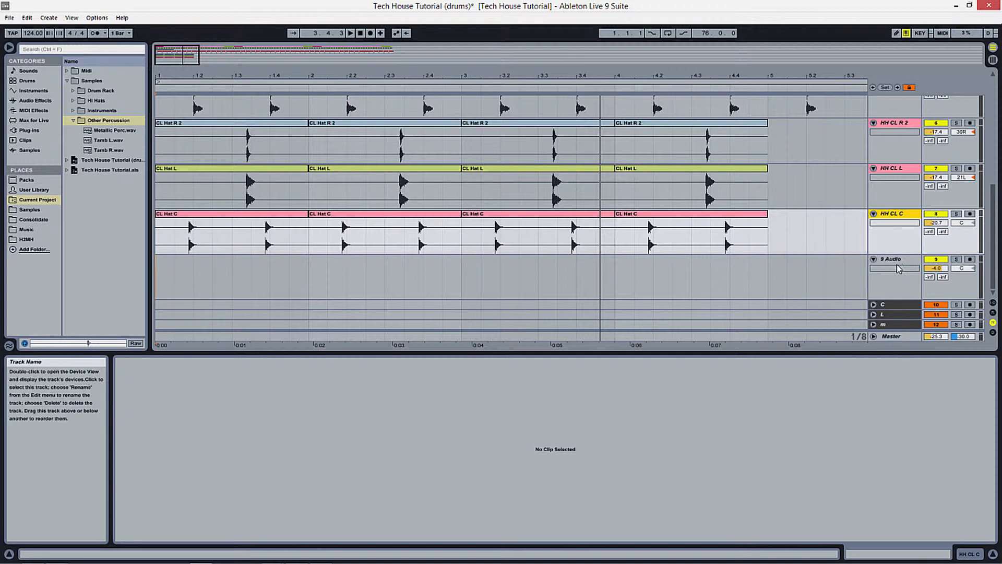
# Rename the new audio track below HH CL C as Metallic
pyautogui.click(898, 262)
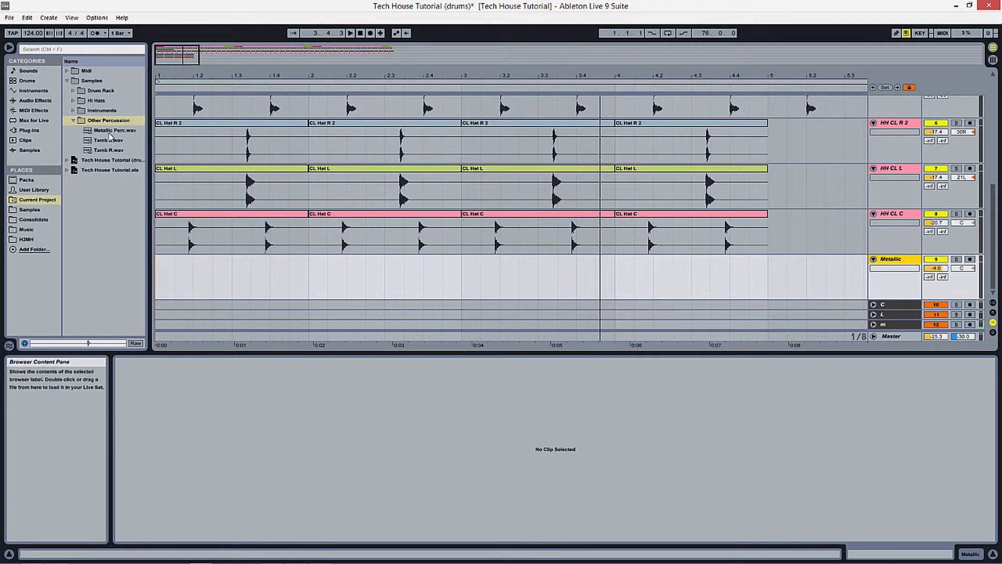
# Place the Metallic Perc sample on the Metallic track so it starts at 4.4.1, in line with the tambourine hit
pyautogui.moveTo(115, 130); pyautogui.dragTo(751, 278)
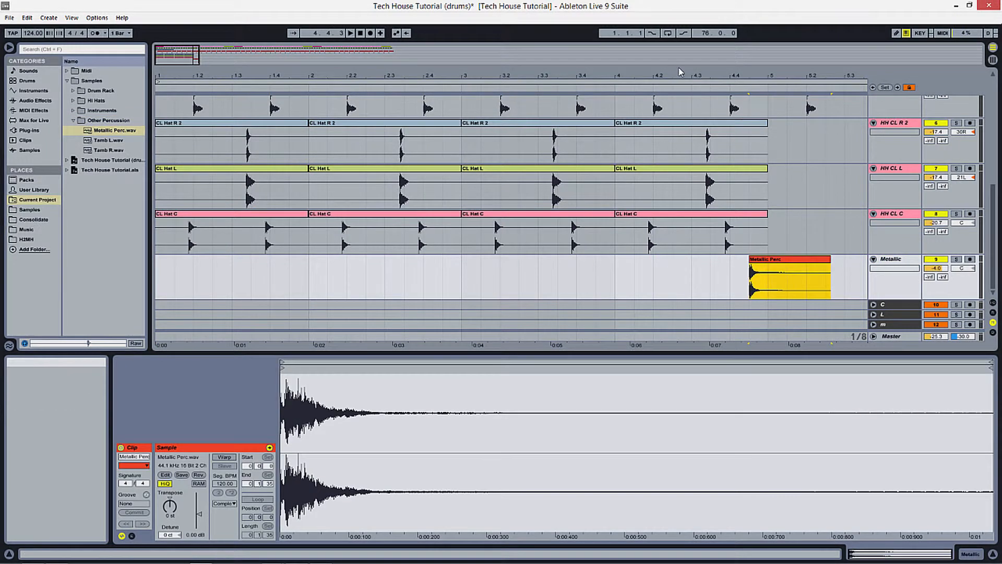
pyautogui.moveTo(681, 73); pyautogui.dragTo(681, 62)
pyautogui.scroll(3, 678, 165)
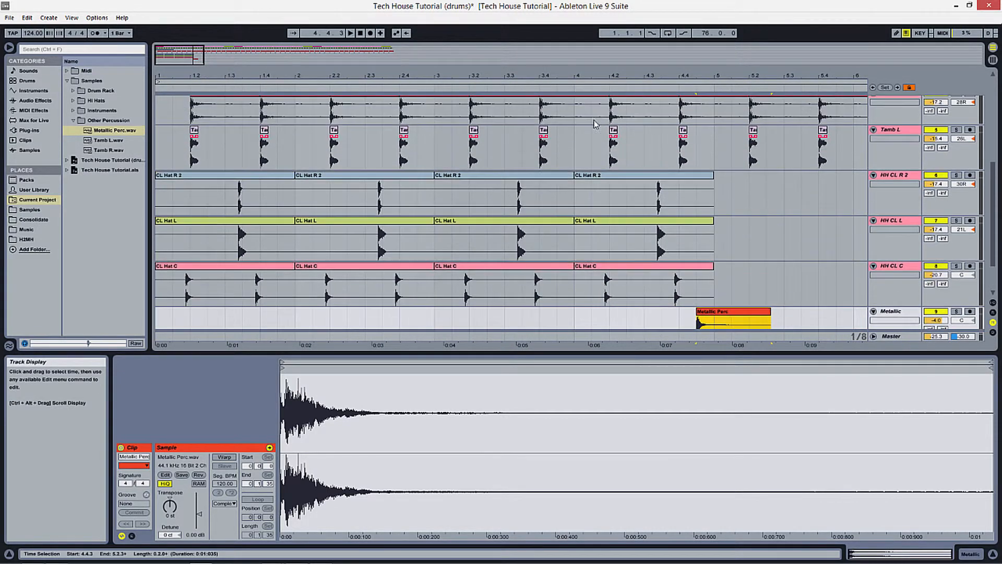
pyautogui.scroll(-3, 655, 149)
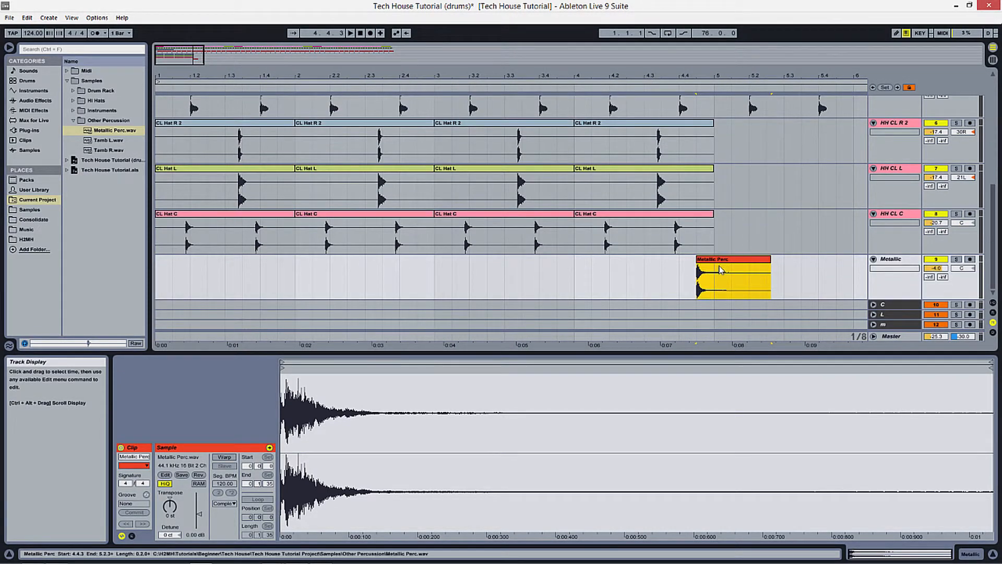
pyautogui.moveTo(721, 263); pyautogui.dragTo(703, 263)
pyautogui.scroll(5, 706, 266)
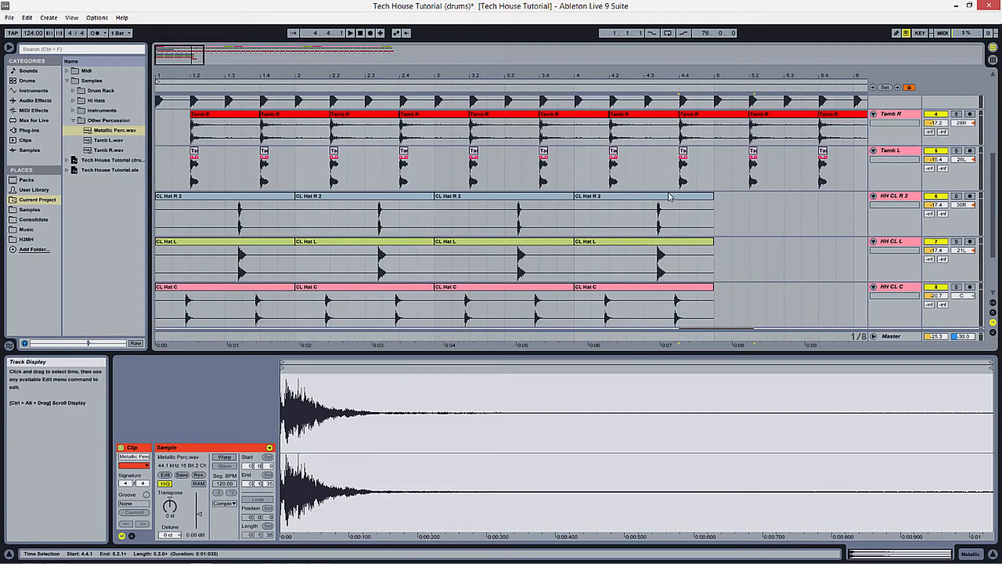
pyautogui.scroll(-5, 681, 163)
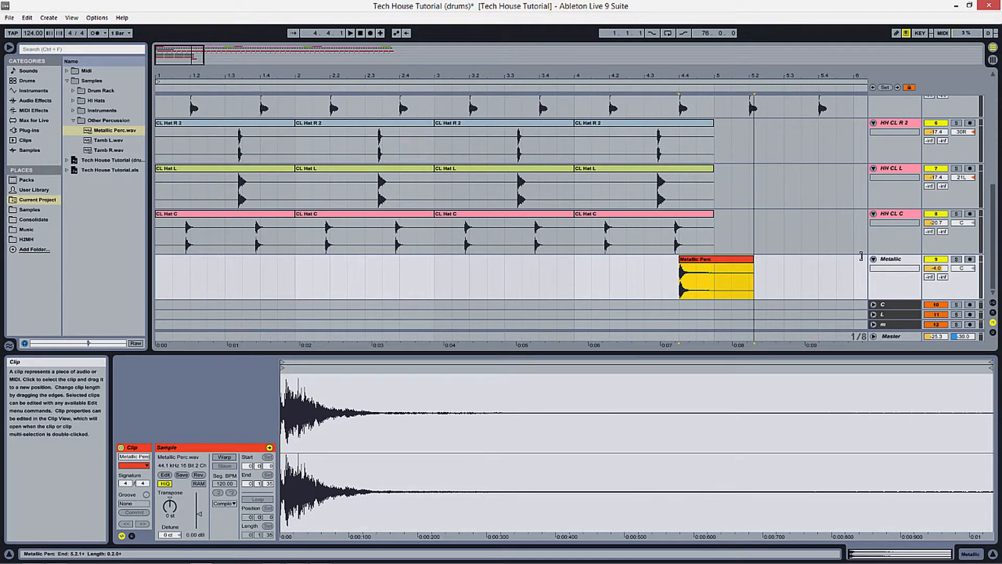
# Play the arrangement from bar 1 past the metallic hit at the end of bar 4, and stop
pyautogui.moveTo(717, 78); pyautogui.dragTo(509, 53)
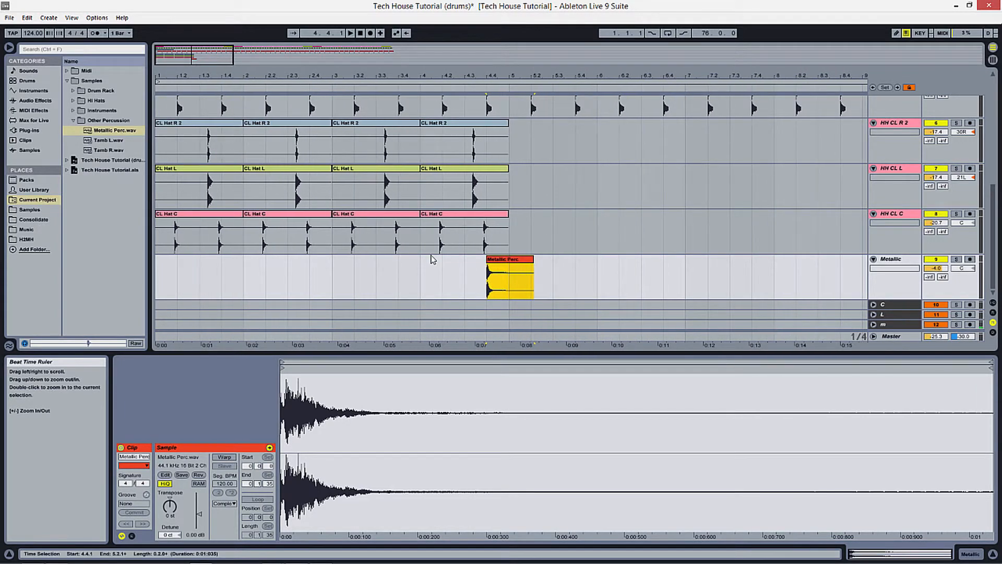
pyautogui.scroll(2, 437, 266)
pyautogui.scroll(-1, 437, 267)
pyautogui.click(424, 293)
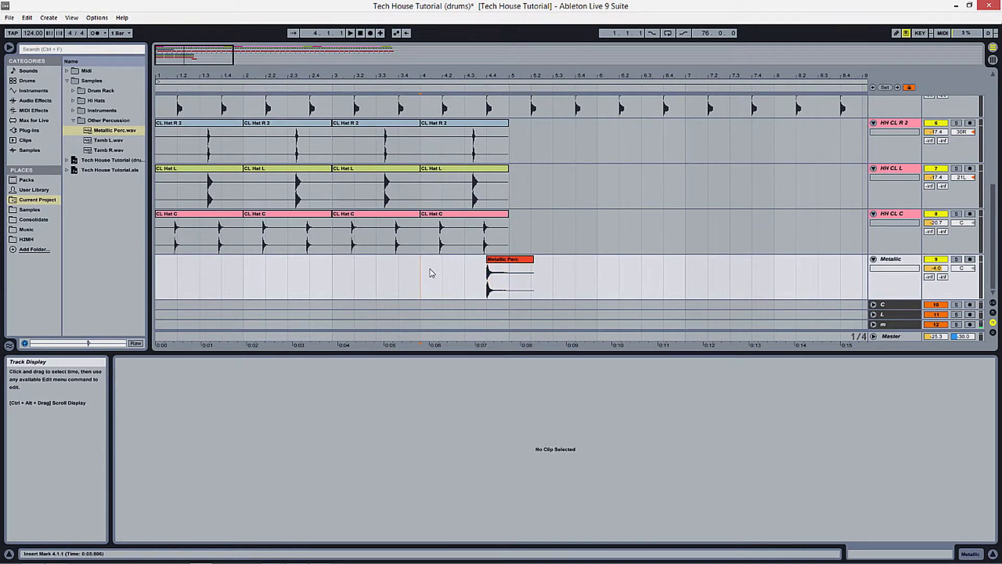
pyautogui.click(158, 281)
pyautogui.press('space')
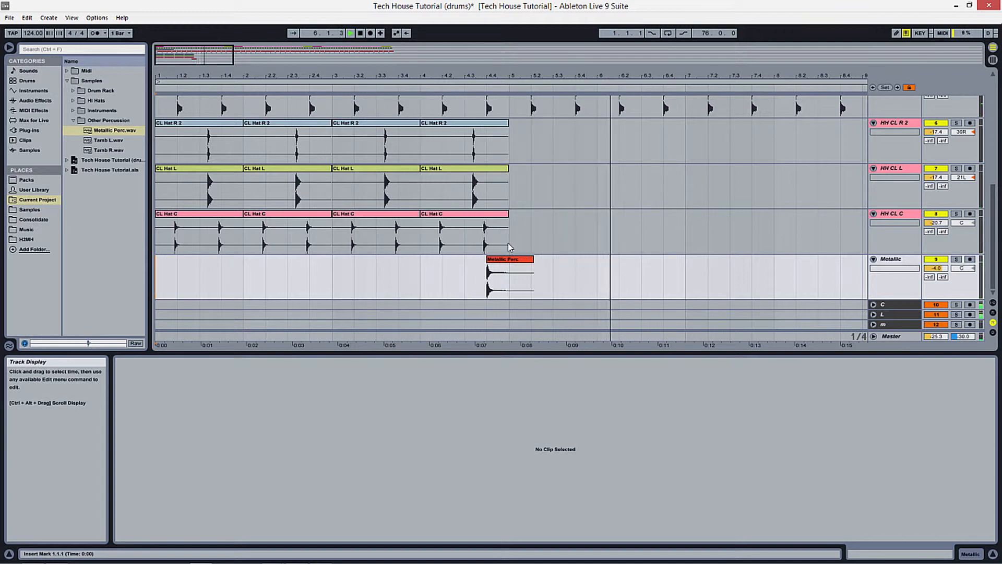
pyautogui.scroll(1, 549, 290)
pyautogui.scroll(1, 549, 290)
pyautogui.press('space')
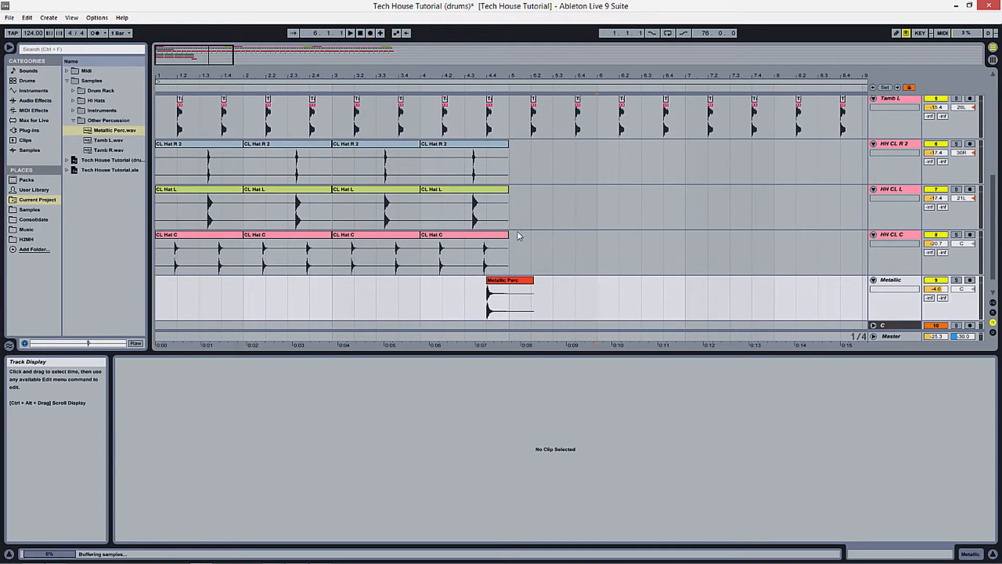
# Duplicate the four-bar clips of the HH CL R 2, HH CL L and HH CL C tracks repeatedly until they reach bar 25
pyautogui.moveTo(602, 299); pyautogui.dragTo(191, 172)
pyautogui.moveTo(515, 76); pyautogui.dragTo(401, 77)
pyautogui.keyDown('shift'); pyautogui.click(397, 303); pyautogui.keyUp('shift')
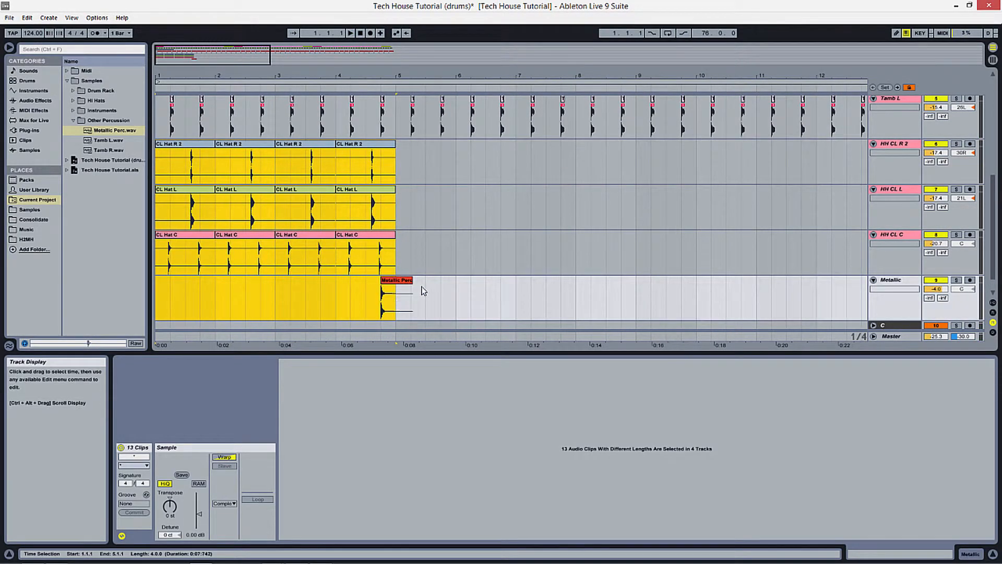
pyautogui.click(423, 289)
pyautogui.moveTo(396, 271); pyautogui.dragTo(167, 156)
pyautogui.hotkey('ctrl', 'd')
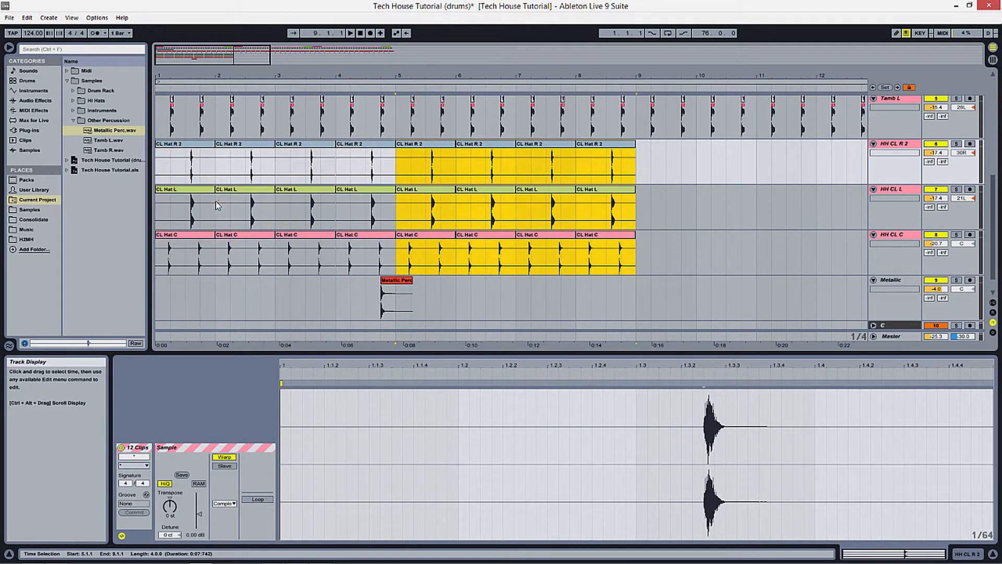
pyautogui.hotkey('ctrl', 'd')
pyautogui.hotkey('ctrl', 'd')
pyautogui.moveTo(463, 76); pyautogui.dragTo(439, 76)
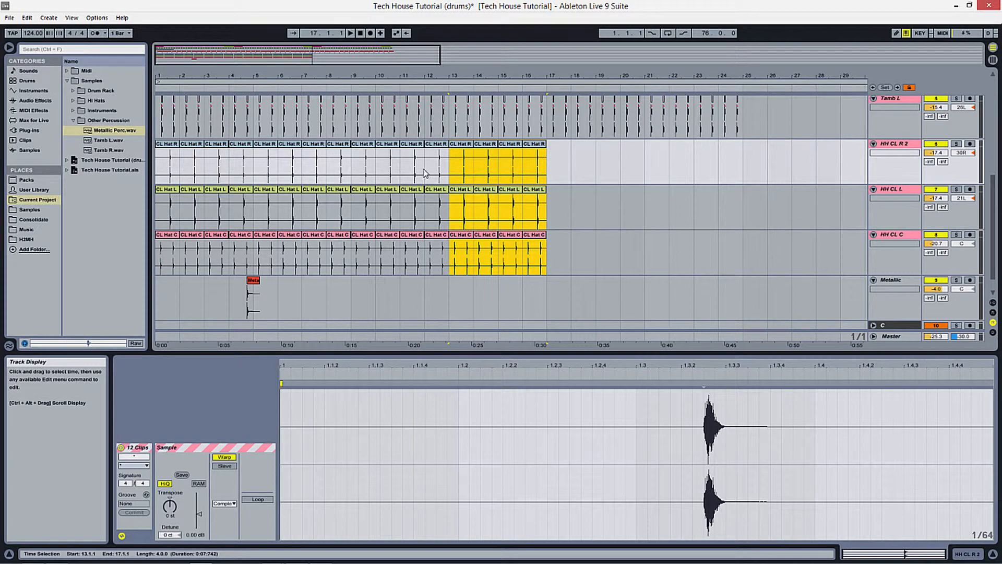
pyautogui.hotkey('ctrl', 'd')
pyautogui.hotkey('ctrl', 'd')
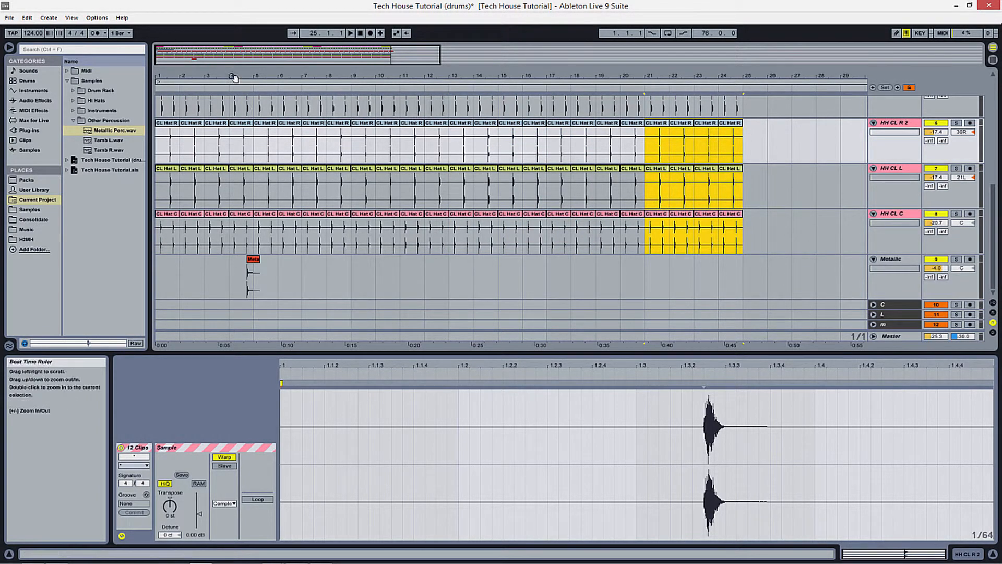
# Duplicate bars 1 to 4 of the Metallic track repeatedly up to bar 25, so a metallic hit ends every four bars
pyautogui.moveTo(230, 76); pyautogui.dragTo(410, 255)
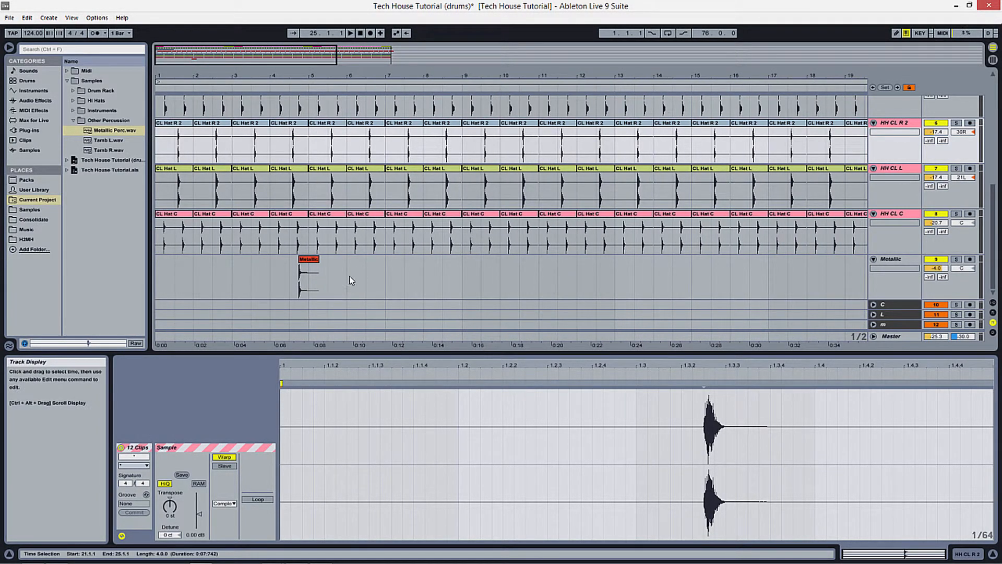
pyautogui.moveTo(160, 286); pyautogui.dragTo(286, 287)
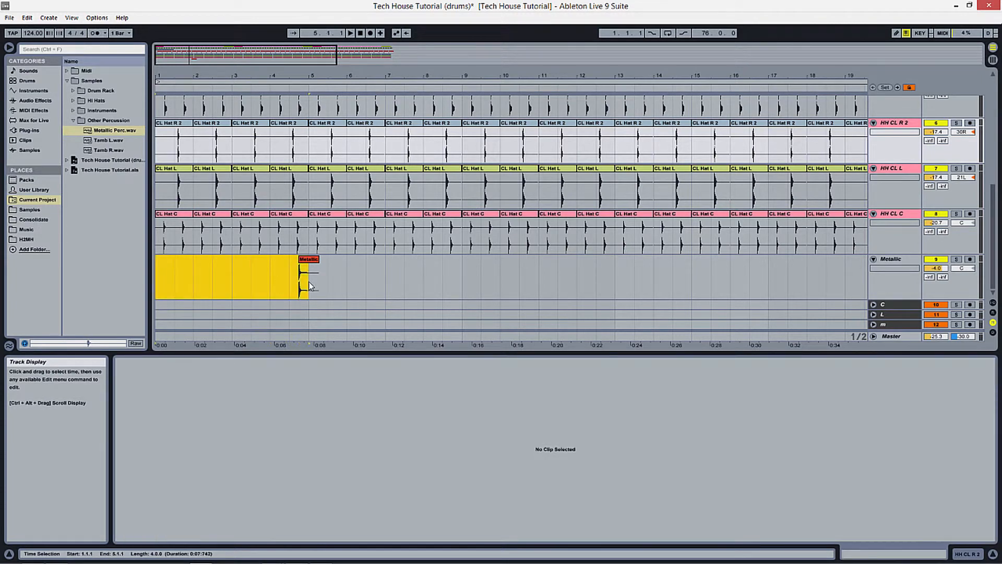
pyautogui.hotkey('ctrl', 'd')
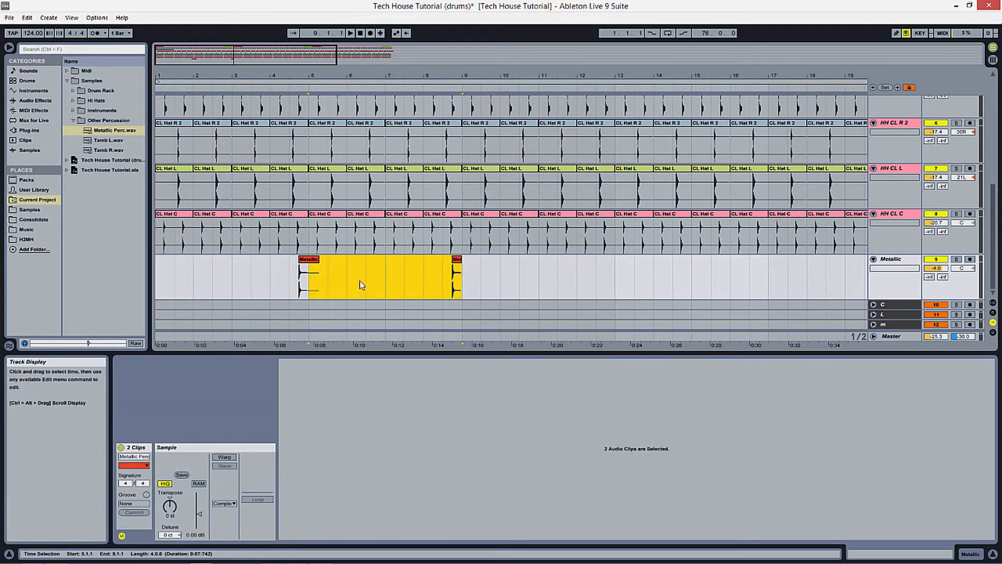
pyautogui.hotkey('ctrl', 'd')
pyautogui.hotkey('ctrl', 'd')
pyautogui.moveTo(649, 76); pyautogui.dragTo(649, 49)
pyautogui.hotkey('ctrl', 'd')
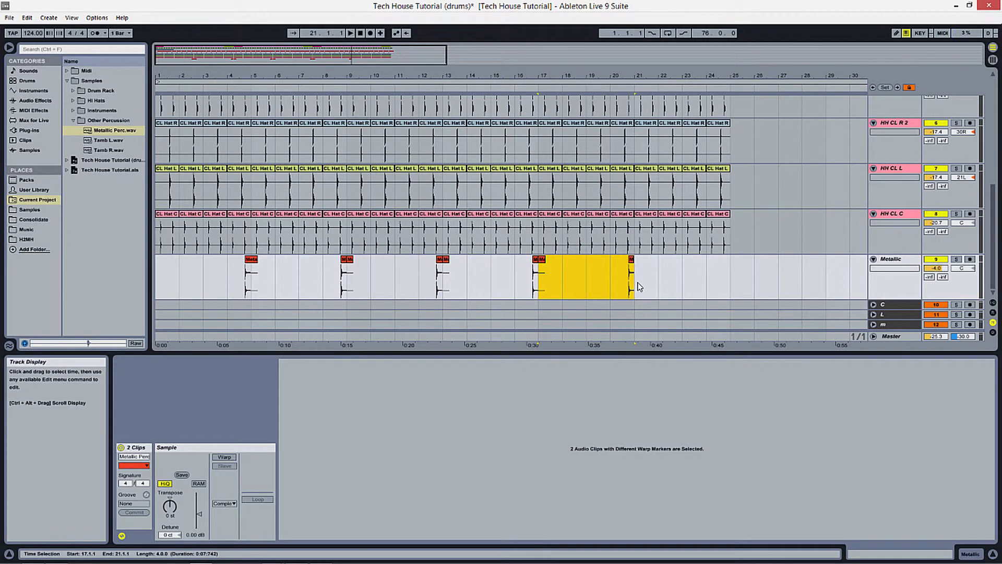
pyautogui.hotkey('ctrl', 'd')
pyautogui.click(767, 286)
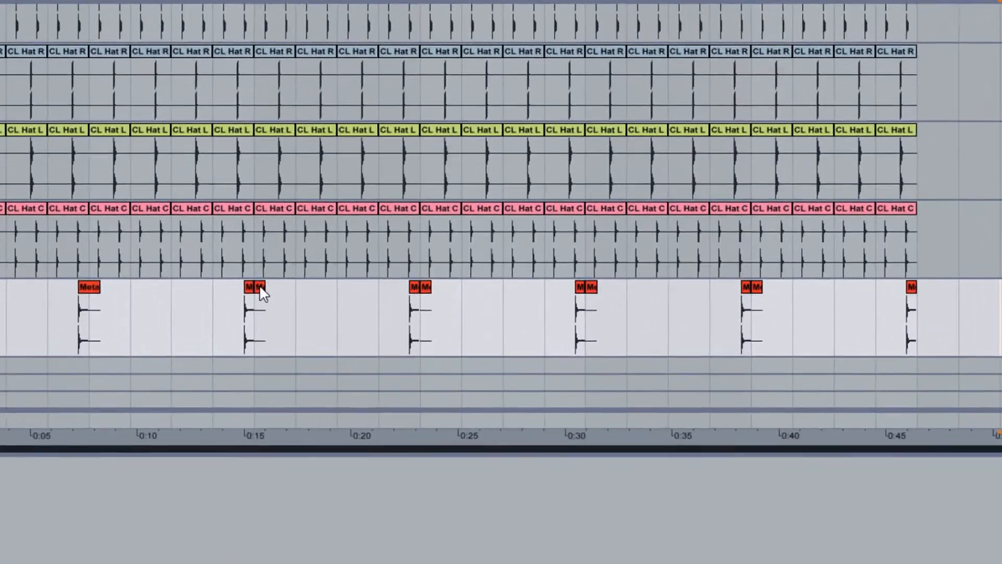
# Delete the leftover clip fragments after the second, third and fourth metallic hits, and extend those clips over their full tails
pyautogui.click(346, 259)
pyautogui.moveTo(239, 287); pyautogui.dragTo(302, 288)
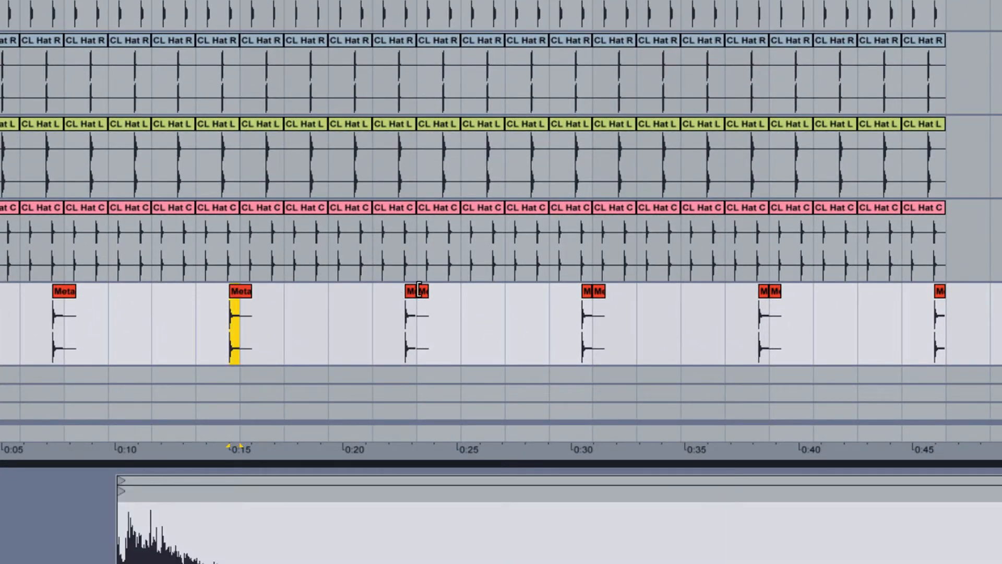
pyautogui.click(419, 290)
pyautogui.press('Delete')
pyautogui.click(412, 289)
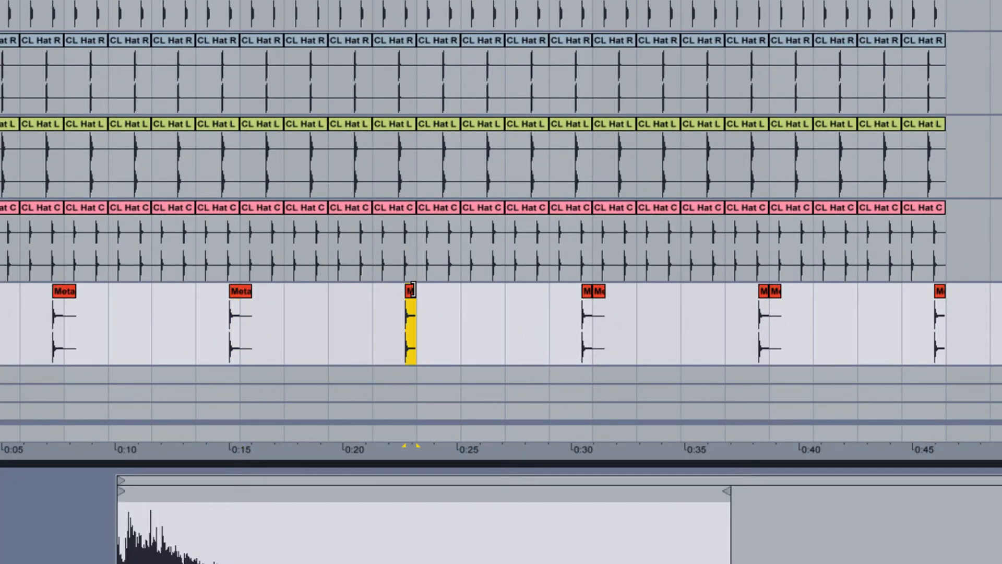
pyautogui.moveTo(412, 289); pyautogui.dragTo(605, 288)
pyautogui.click(595, 287)
pyautogui.press('Delete')
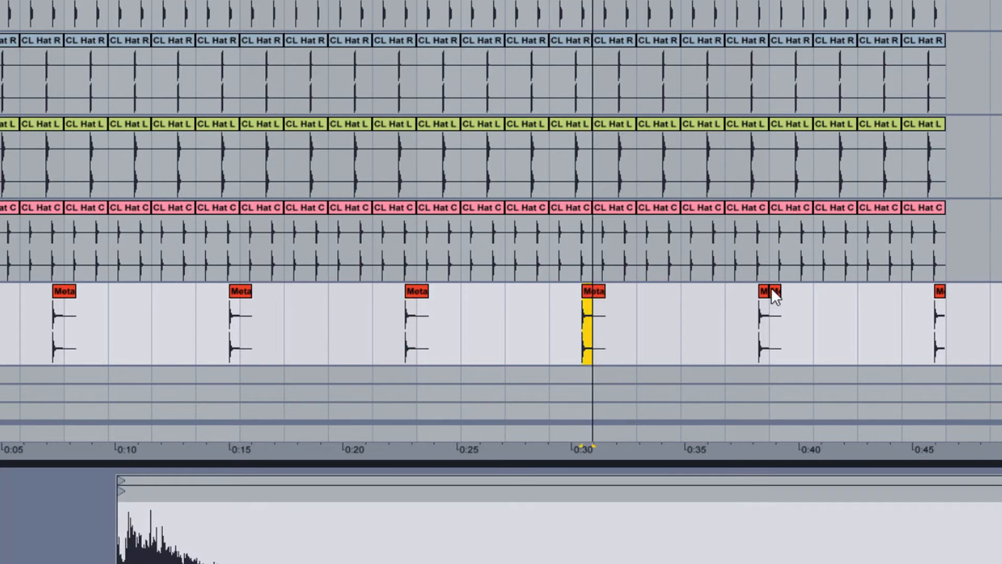
# Delete the leftover fragment after the fifth metallic hit, and extend the fifth and sixth metallic clips to full length
pyautogui.click(774, 290)
pyautogui.press('Delete')
pyautogui.click(763, 295)
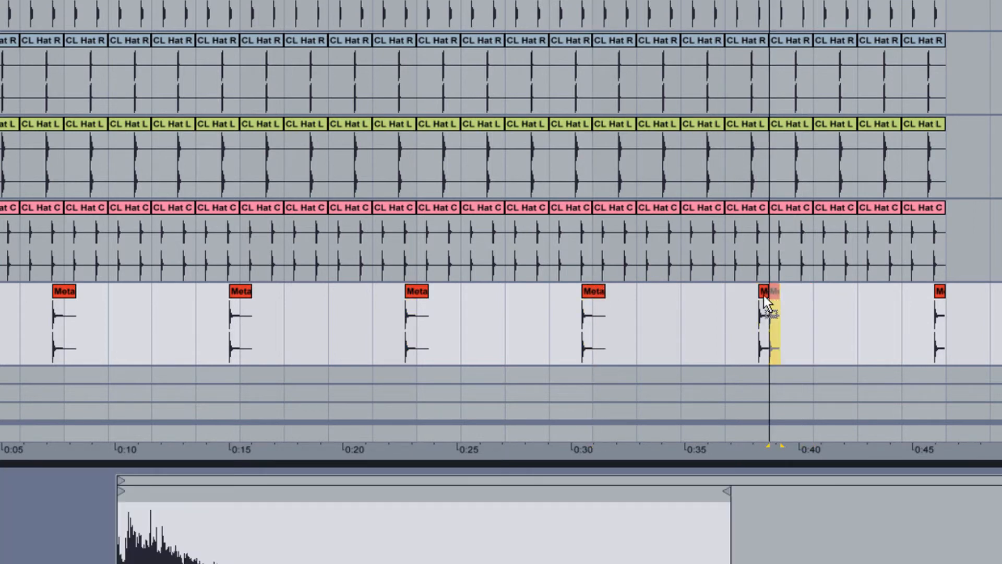
pyautogui.moveTo(768, 290); pyautogui.dragTo(781, 290)
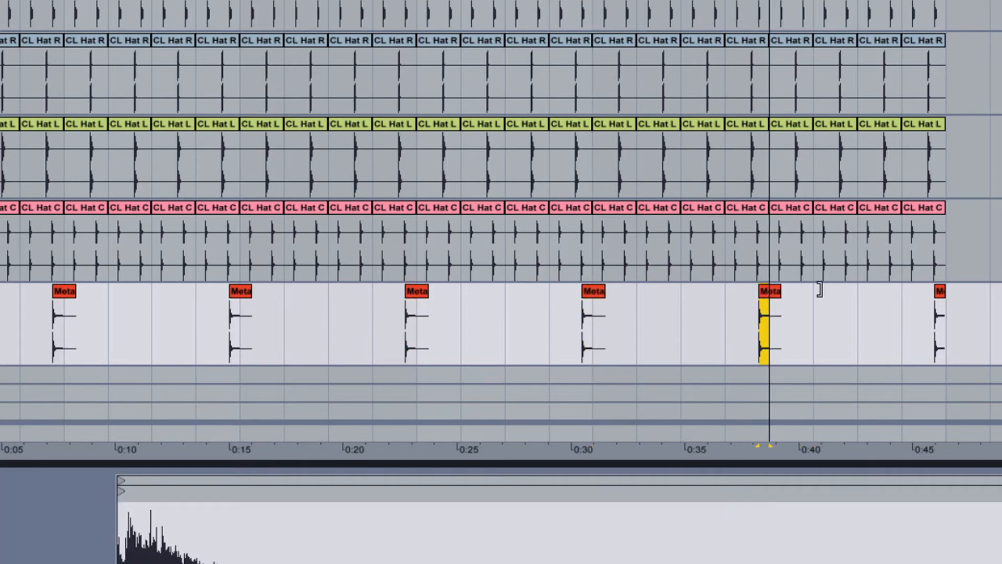
pyautogui.click(941, 291)
pyautogui.moveTo(964, 290); pyautogui.dragTo(959, 290)
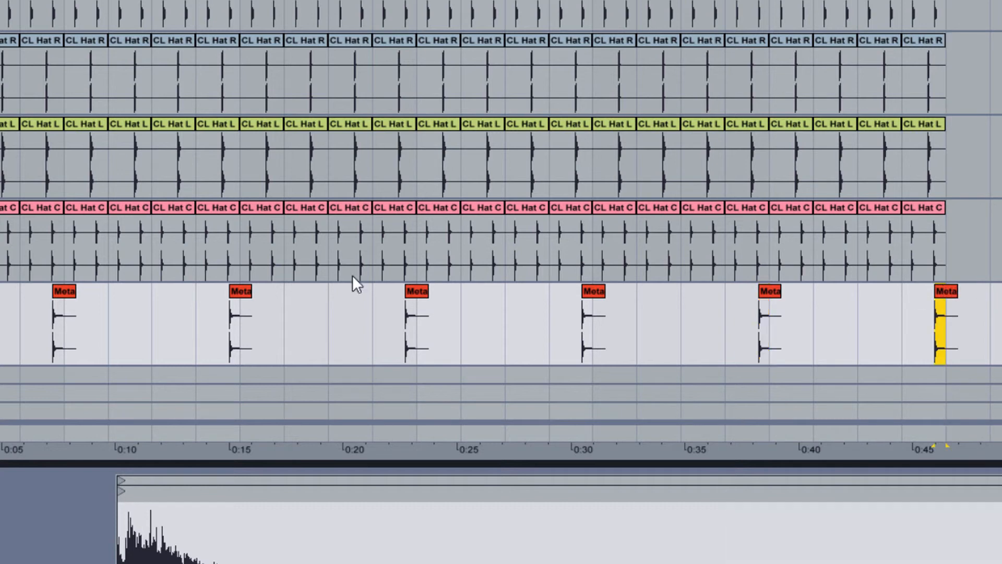
# Compare the metallic hits with the tambourine and closed-hat tracks above them
pyautogui.click(2, 324)
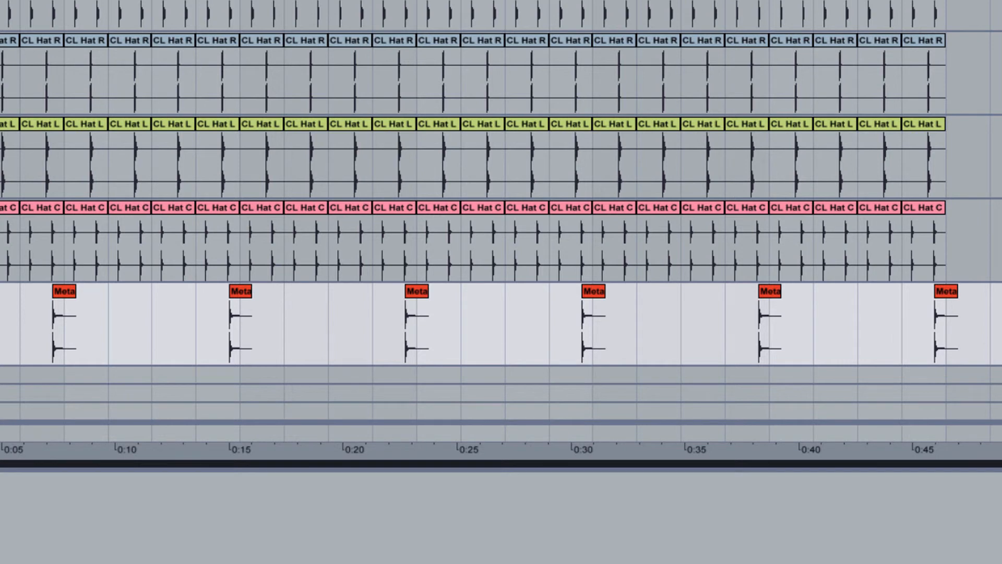
pyautogui.scroll(5, 501, 209)
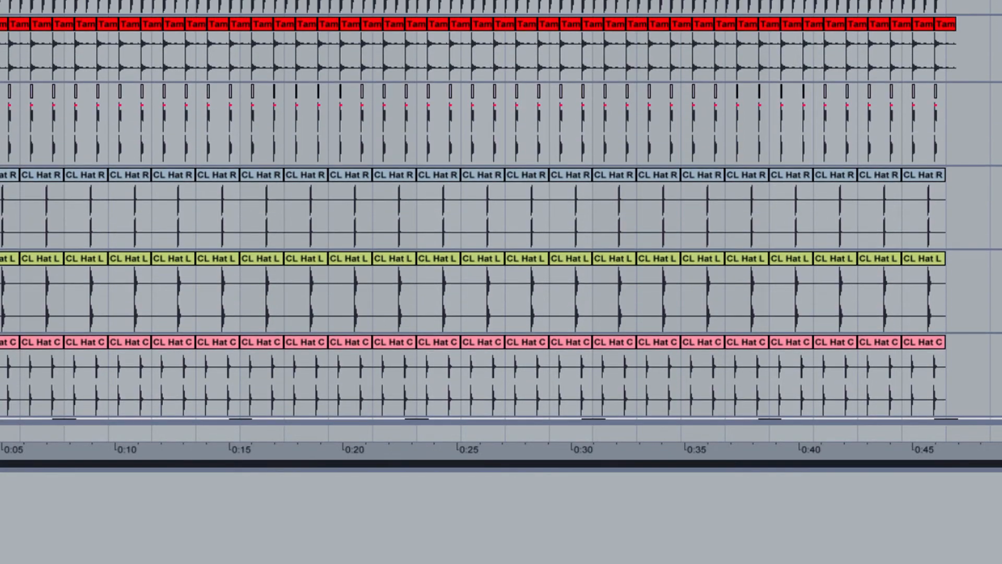
pyautogui.scroll(-4, 501, 209)
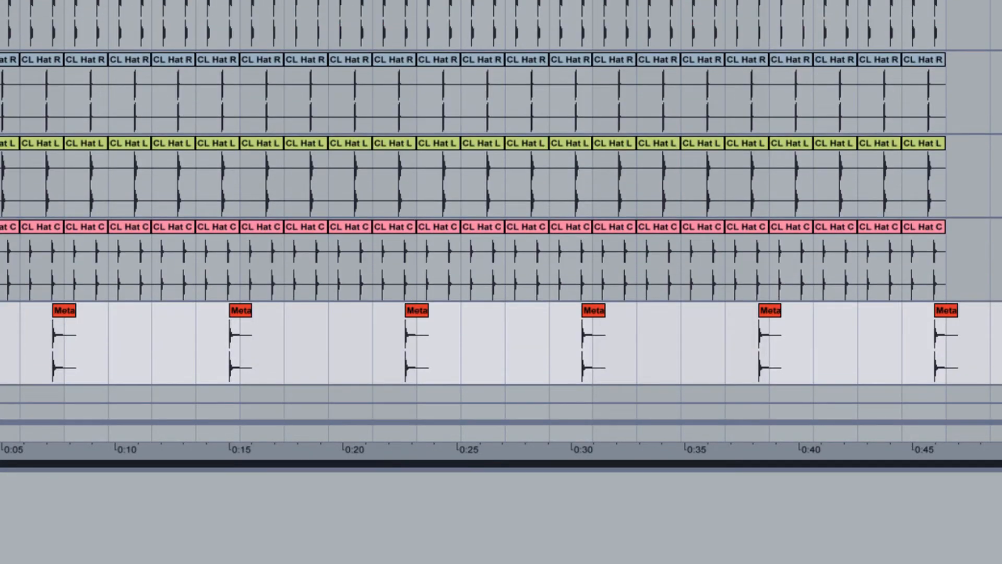